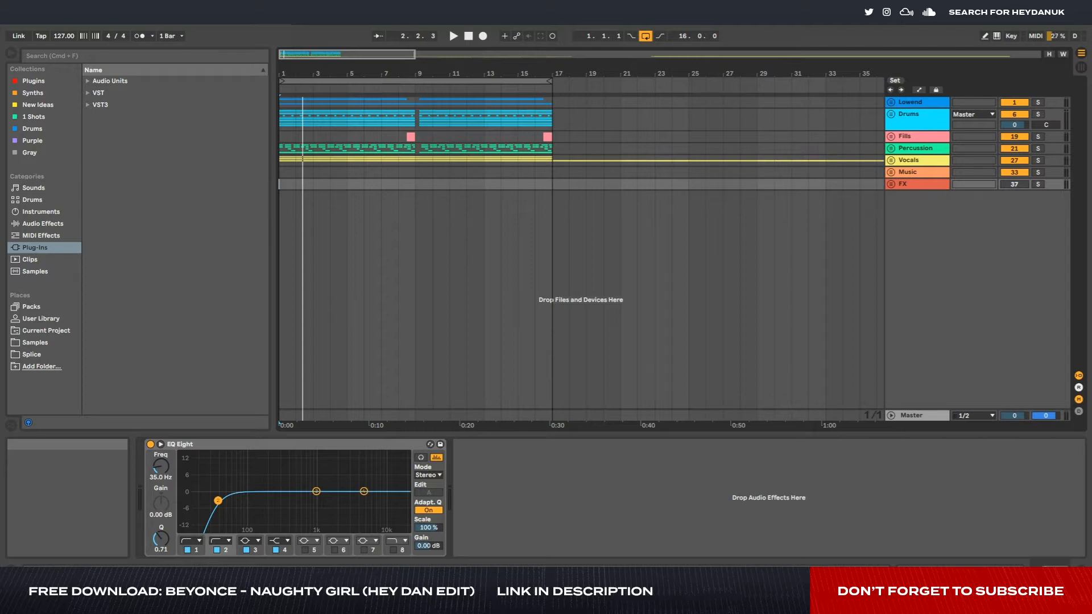
# - Play back the arrangement loop and unfold the Lowend group to show its tracks
pyautogui.press('space')
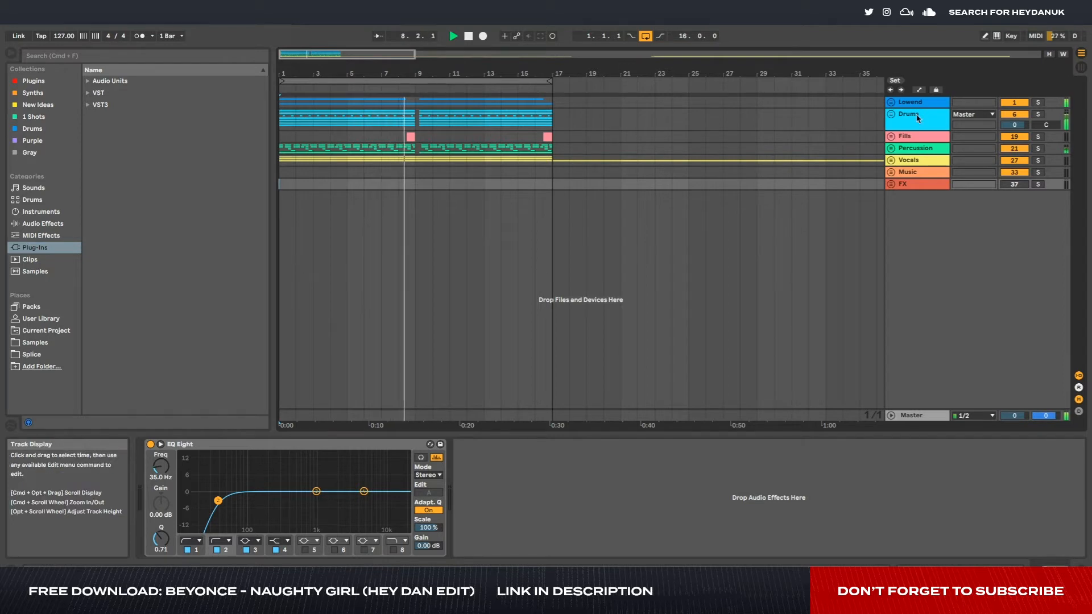
pyautogui.click(892, 102)
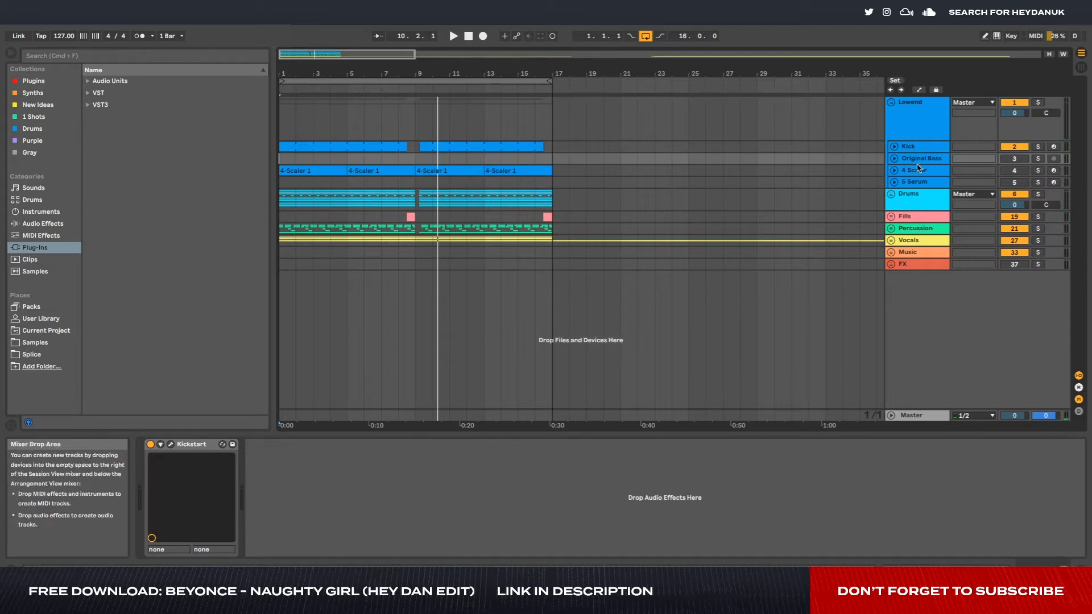
pyautogui.click(555, 173)
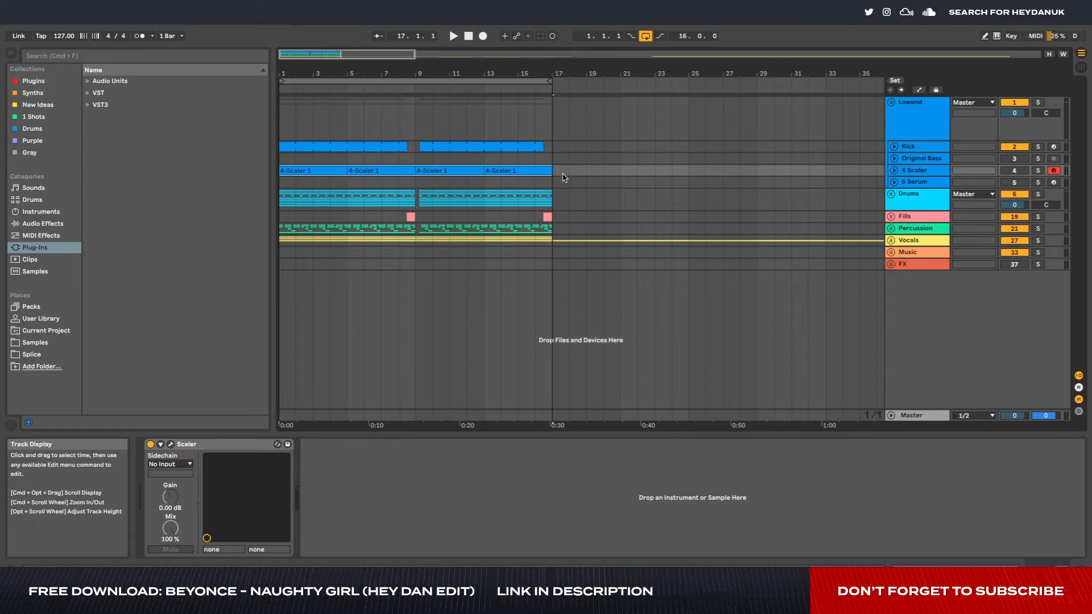
# - Inspect the notes in the first 4-Scaler 1 clip, then fold the 4 Scaler track and the Lowend group
pyautogui.click(894, 171)
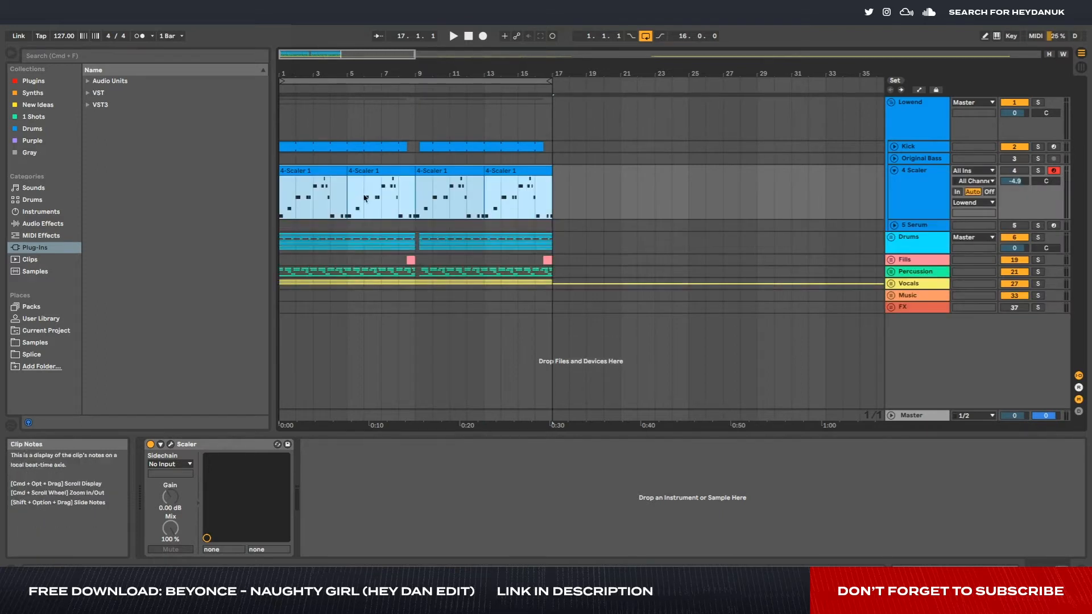
pyautogui.scroll(5, 295, 198)
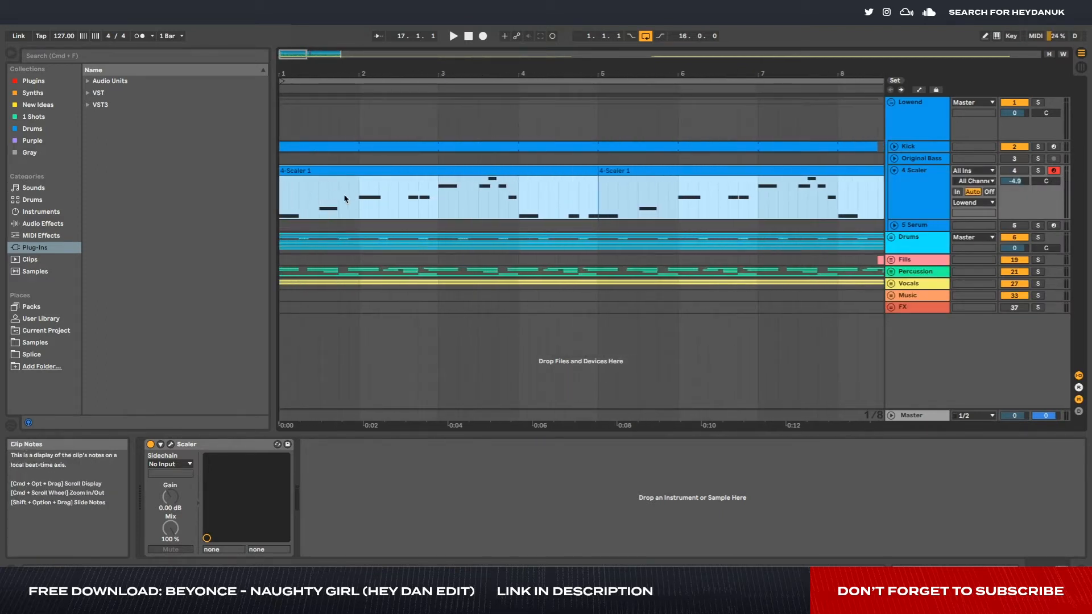
pyautogui.moveTo(481, 201); pyautogui.dragTo(280, 190)
pyautogui.scroll(-5, 542, 183)
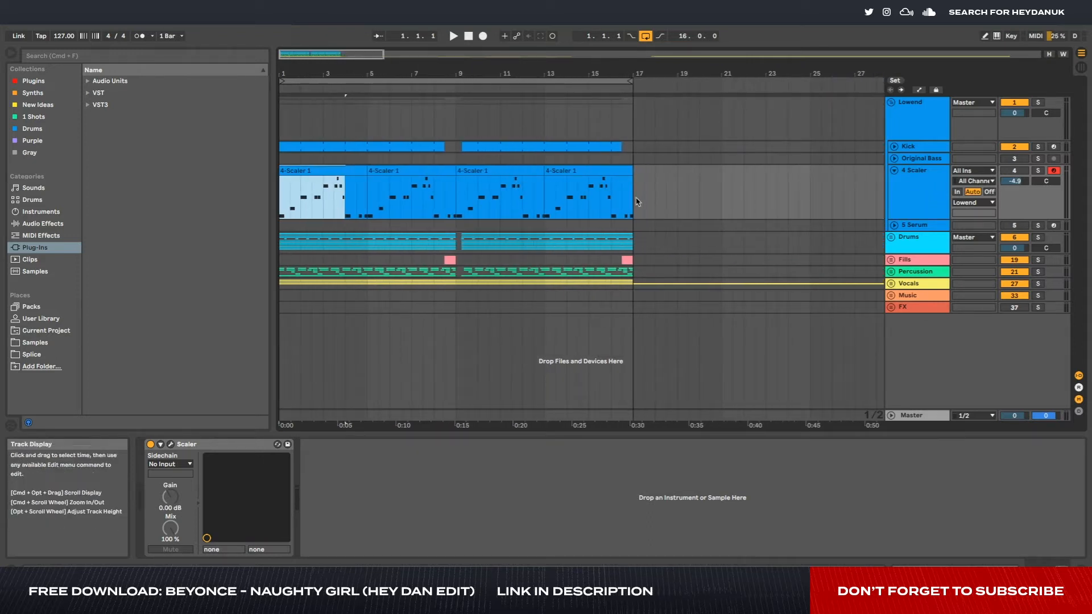
pyautogui.click(894, 170)
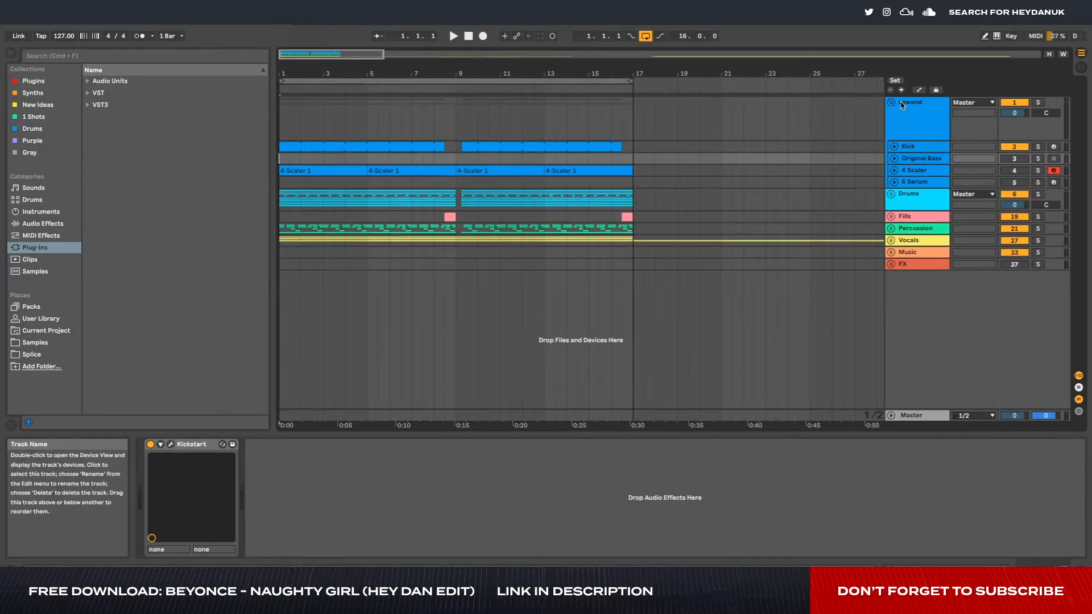
pyautogui.click(891, 103)
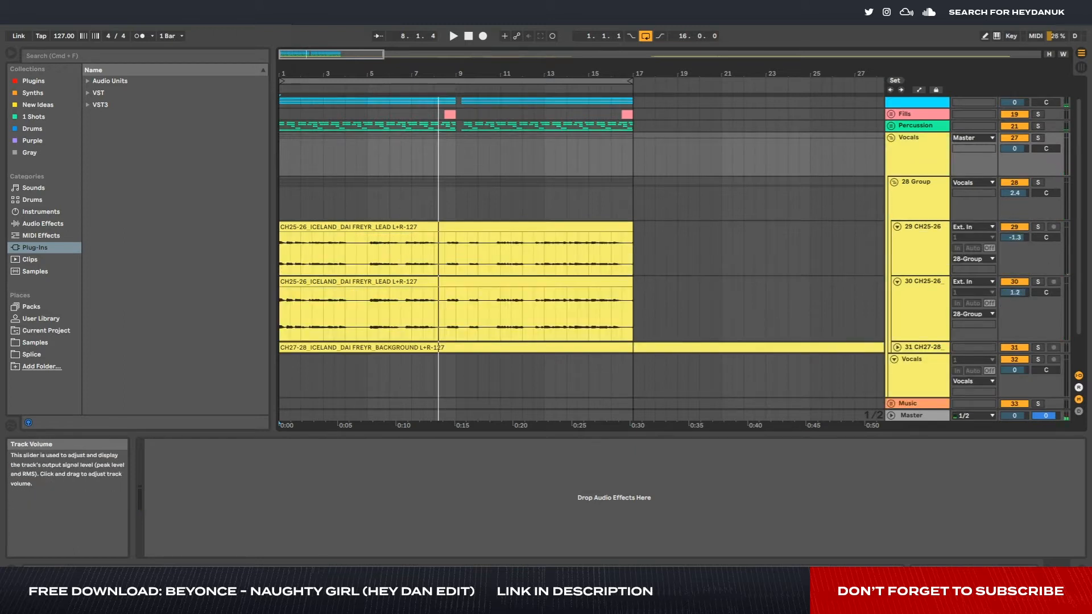
# - Solo the second CH25-26 lead vocal track (30) and listen to its opening bars
pyautogui.moveTo(1014, 293); pyautogui.dragTo(1014, 289)
pyautogui.click(1013, 228)
pyautogui.click(1038, 282)
pyautogui.press('space')
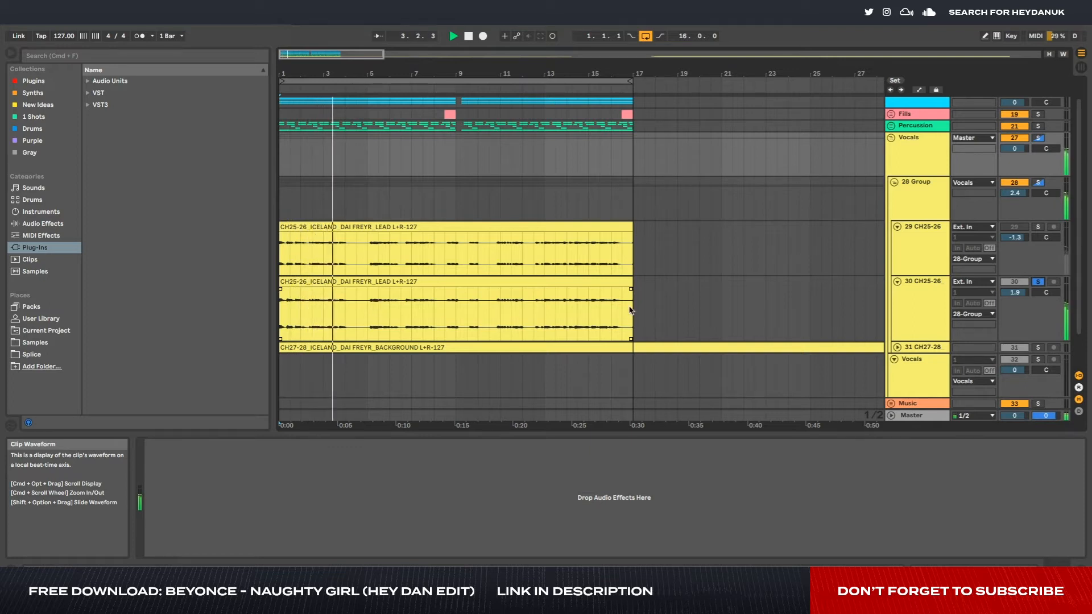
pyautogui.press('space')
# - Mark the phrases of the second lead vocal clip, then fold both lead vocal tracks and the 28 Group
pyautogui.moveTo(631, 311); pyautogui.dragTo(279, 310)
pyautogui.moveTo(368, 309); pyautogui.dragTo(548, 304)
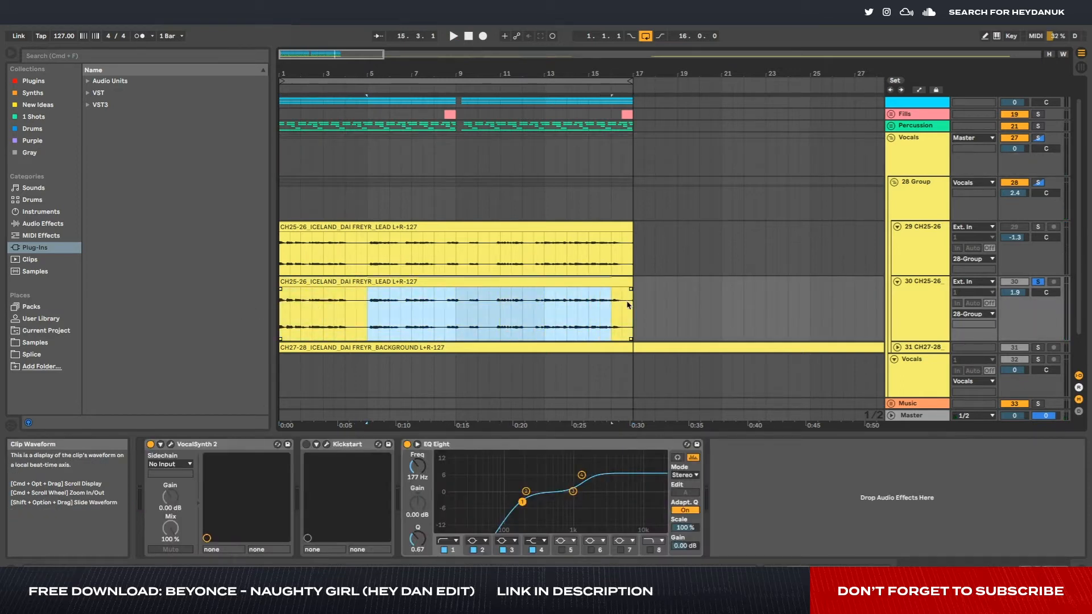
pyautogui.moveTo(632, 306); pyautogui.dragTo(632, 306)
pyautogui.click(897, 282)
pyautogui.click(897, 227)
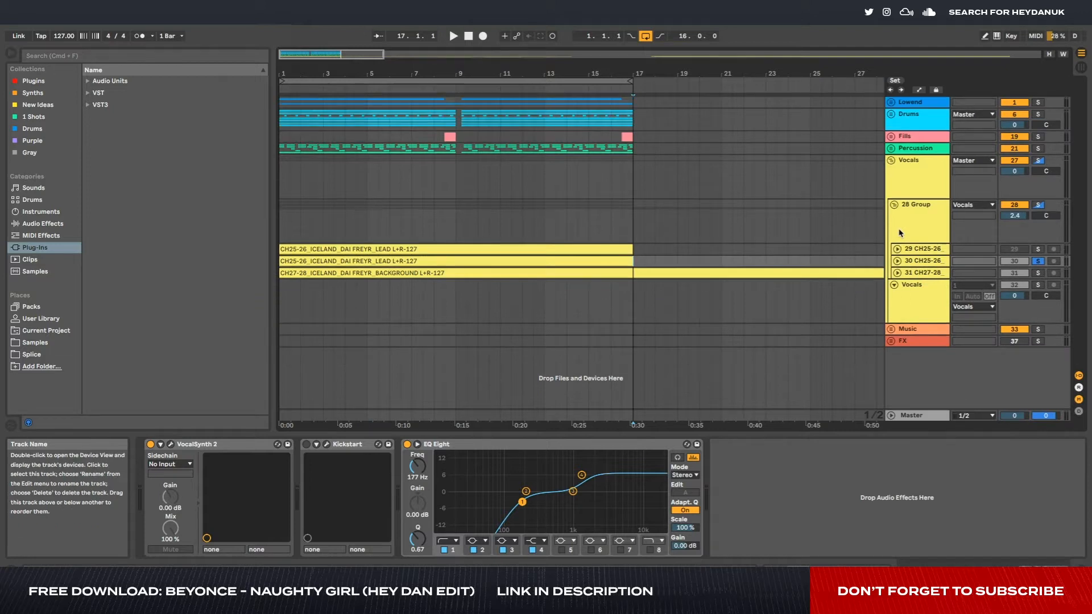
pyautogui.click(895, 204)
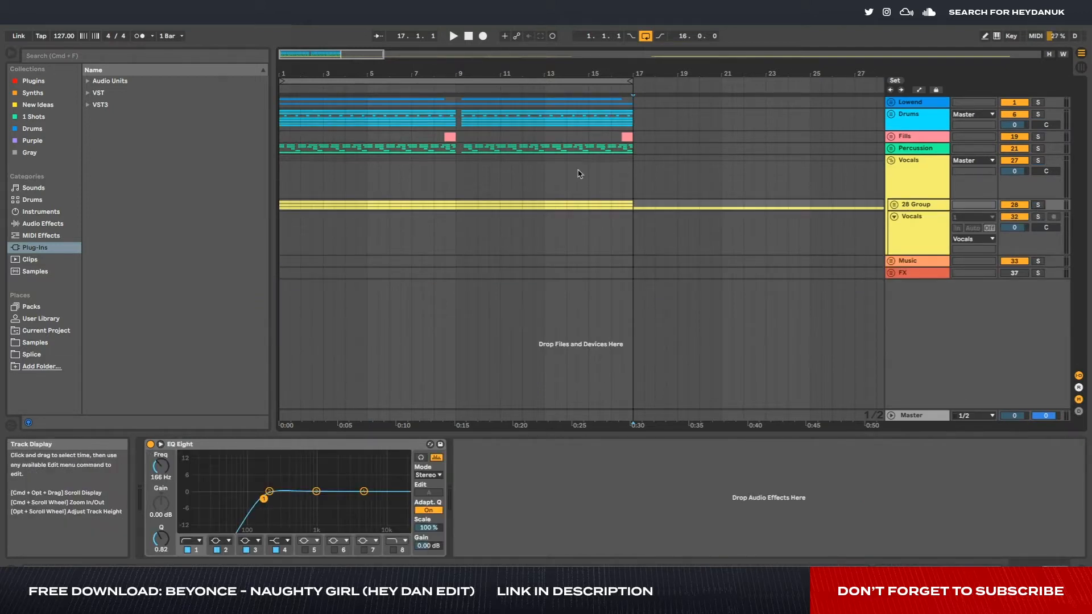
# - Record a four-bar bass pattern on the 4 Scaler track in the Lowend group and quantize its notes
pyautogui.click(894, 103)
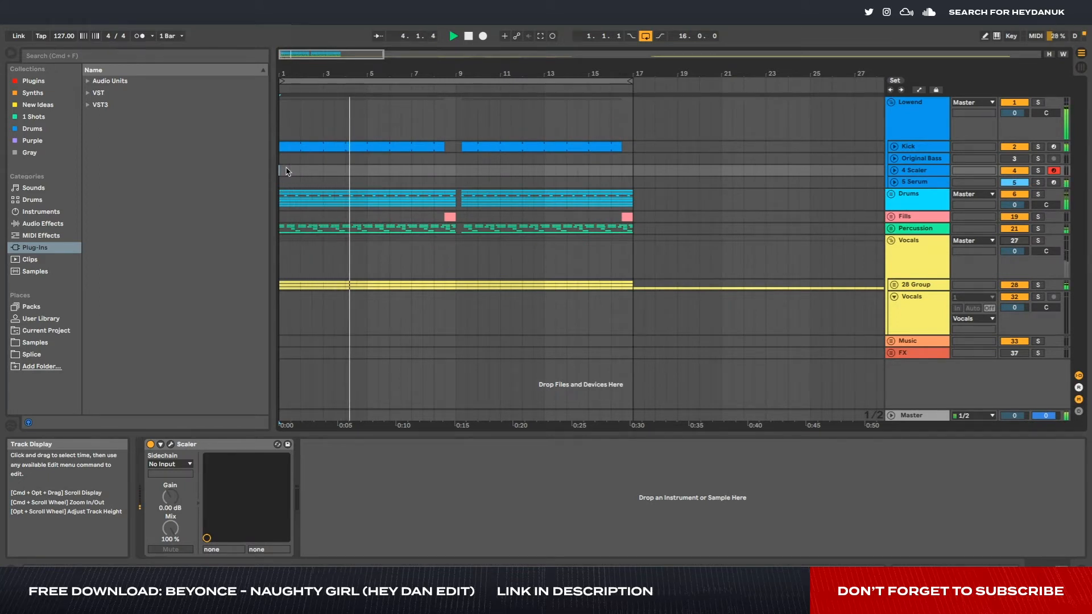
pyautogui.press('F9')
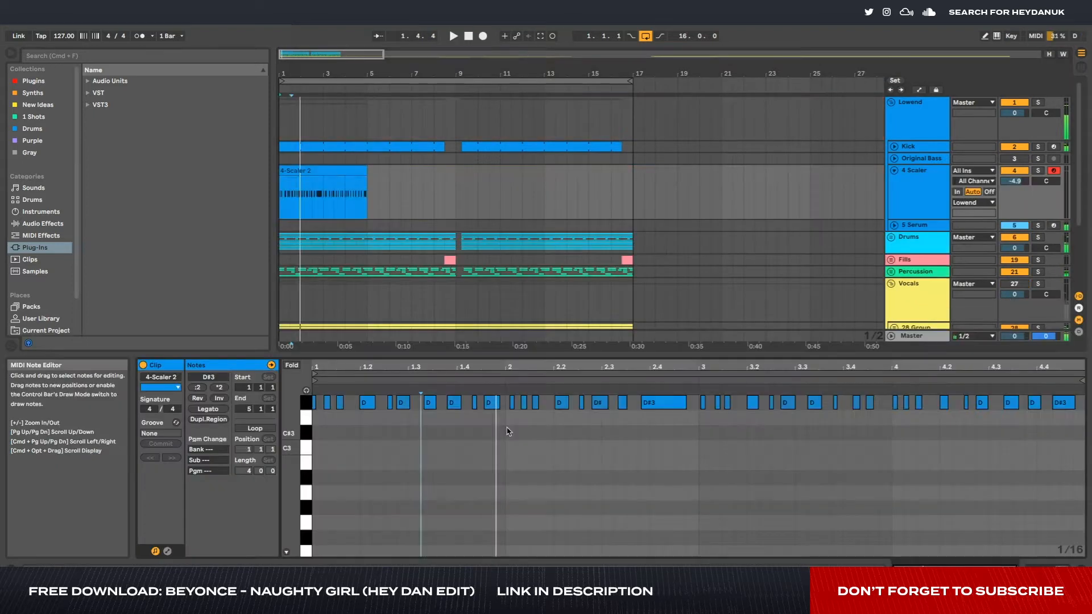
pyautogui.press('super+shift+u')
pyautogui.press('Return')
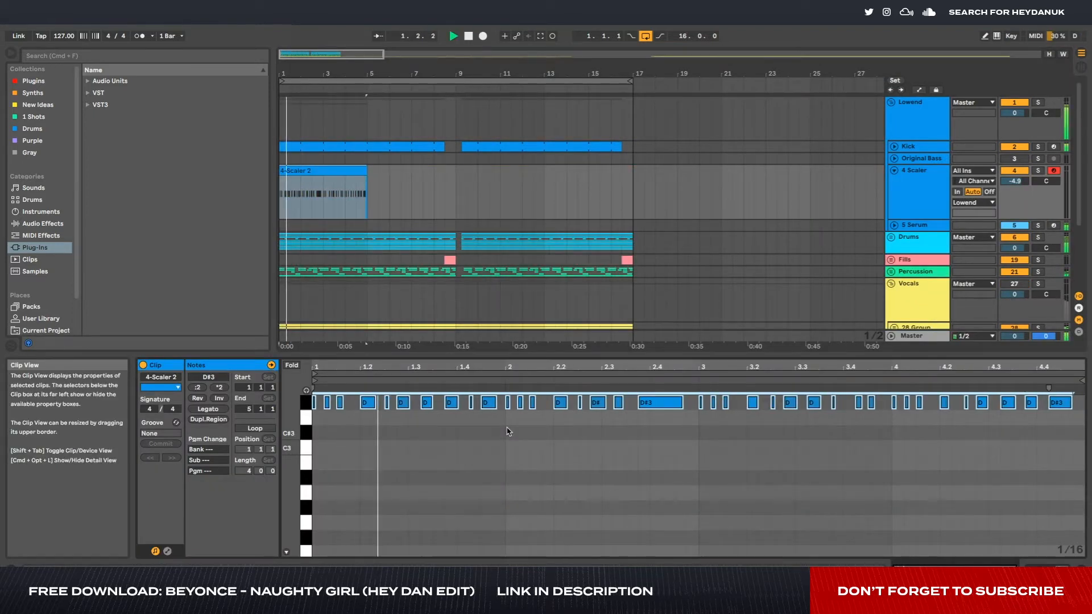
pyautogui.click(505, 432)
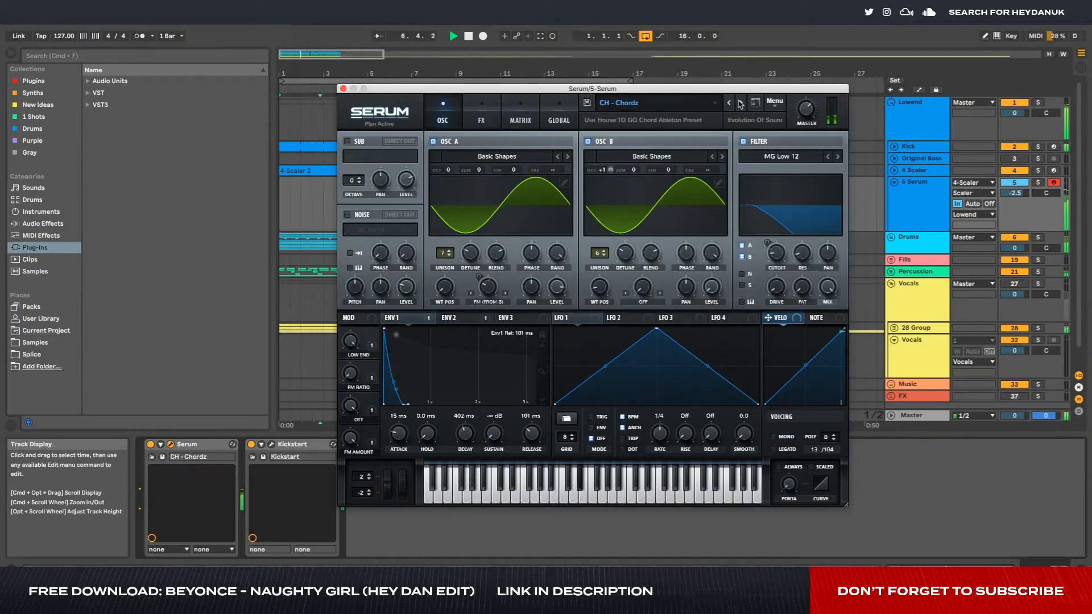
# - Step Serum forward to the "CH - Something Aint" preset and lower the 5 Serum track's volume to -5.6 dB
pyautogui.click(740, 103)
pyautogui.click(740, 103)
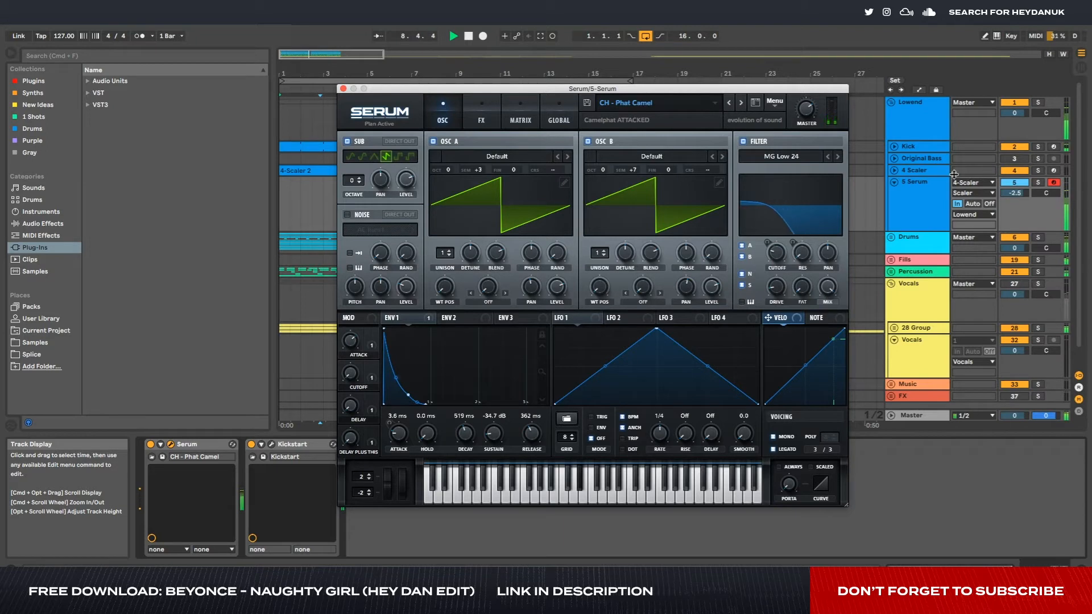
pyautogui.moveTo(1014, 192); pyautogui.dragTo(1014, 205)
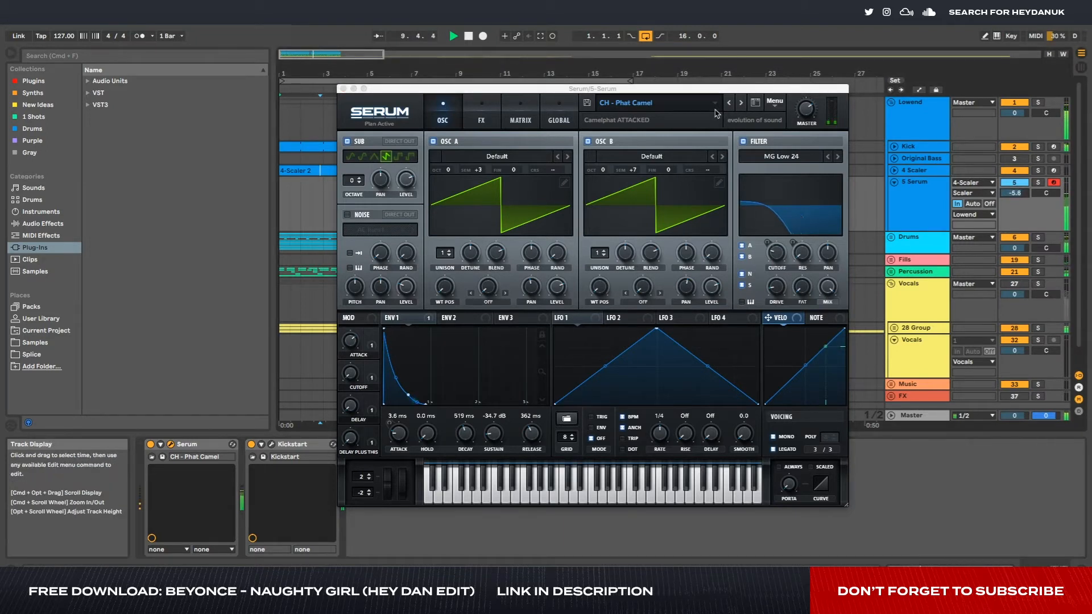
pyautogui.click(740, 103)
pyautogui.click(741, 103)
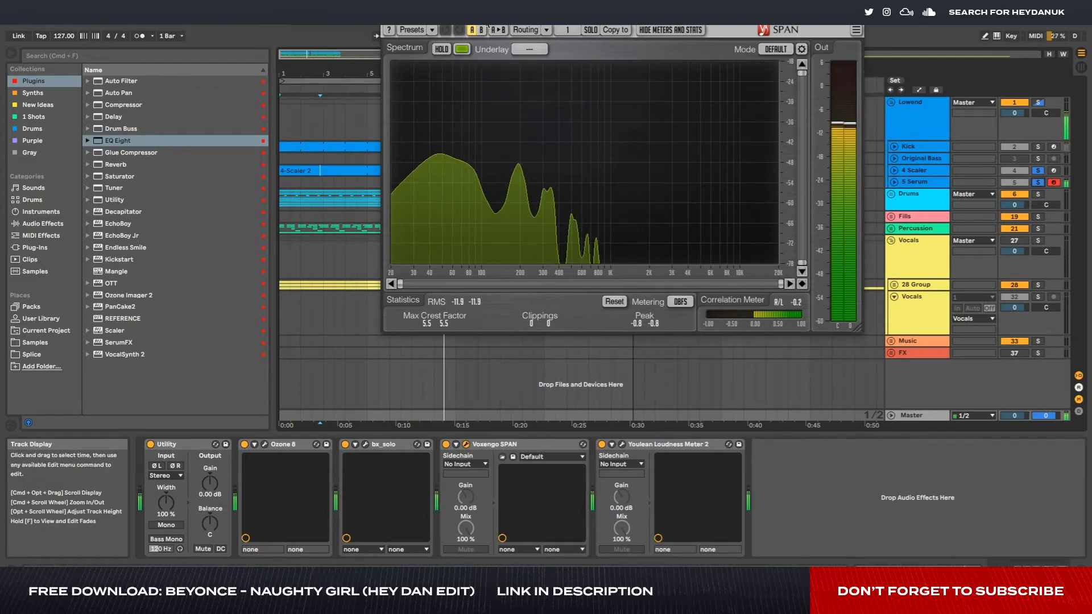
# - Check the bass spectrum in SPAN and set the Q of EQ Eight's 156 Hz low-pass band to 0.93 on 5 Serum
pyautogui.moveTo(488, 22); pyautogui.dragTo(518, 29)
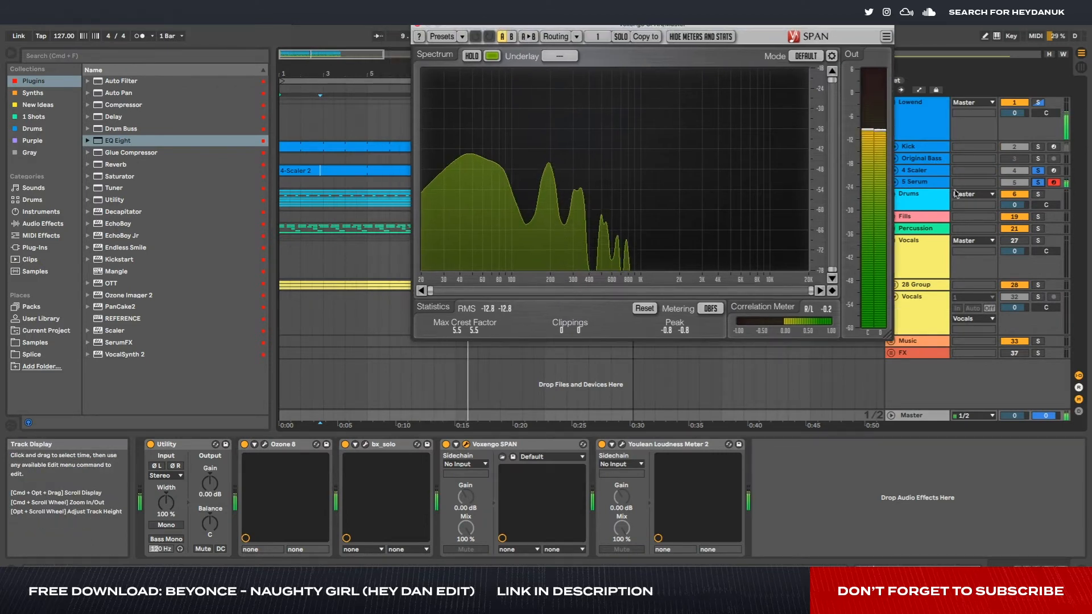
pyautogui.click(933, 178)
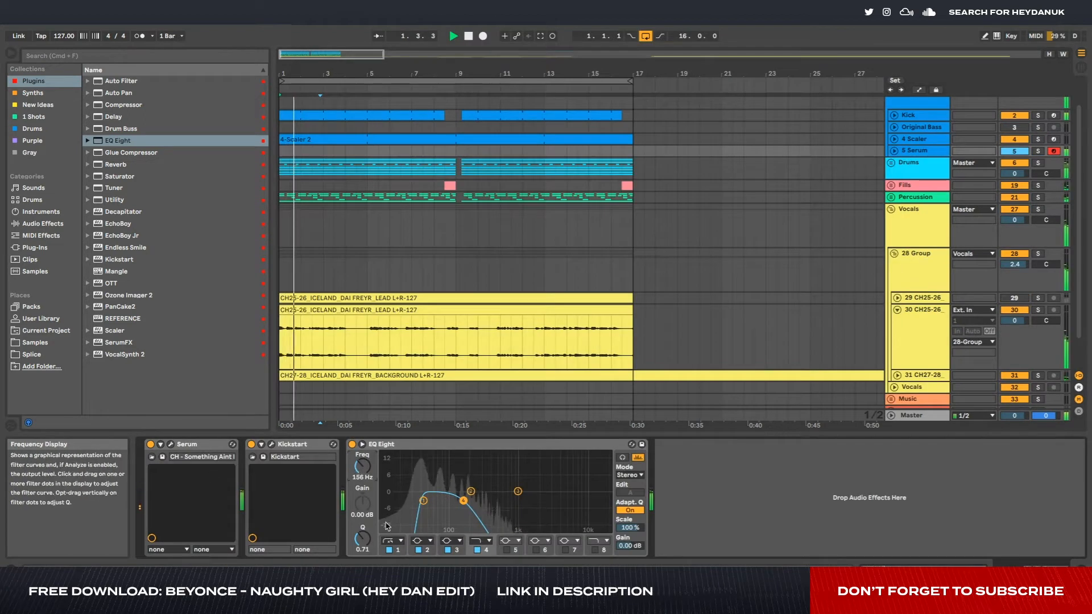
pyautogui.moveTo(366, 542); pyautogui.dragTo(367, 526)
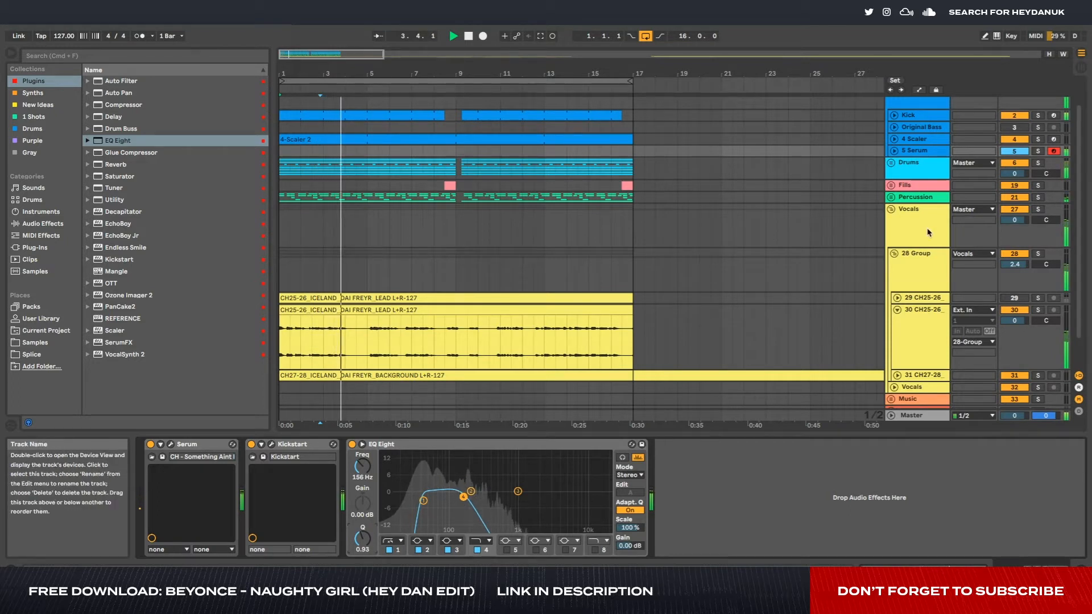
# - Fold and mute the second CH25-26 lead vocal track (30), and stop playback
pyautogui.click(898, 310)
pyautogui.click(1015, 310)
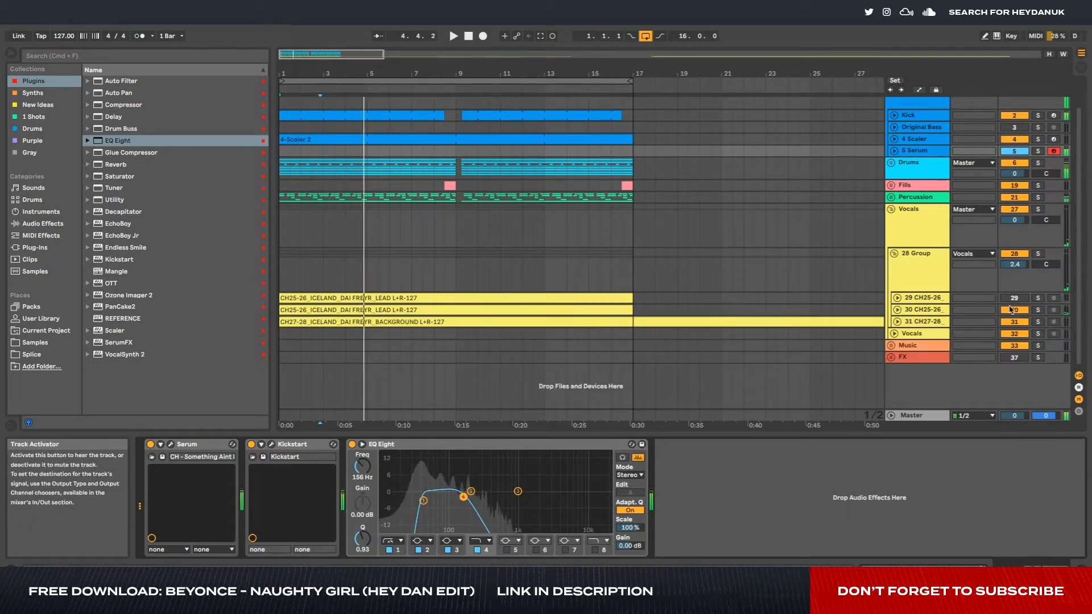
pyautogui.press('space')
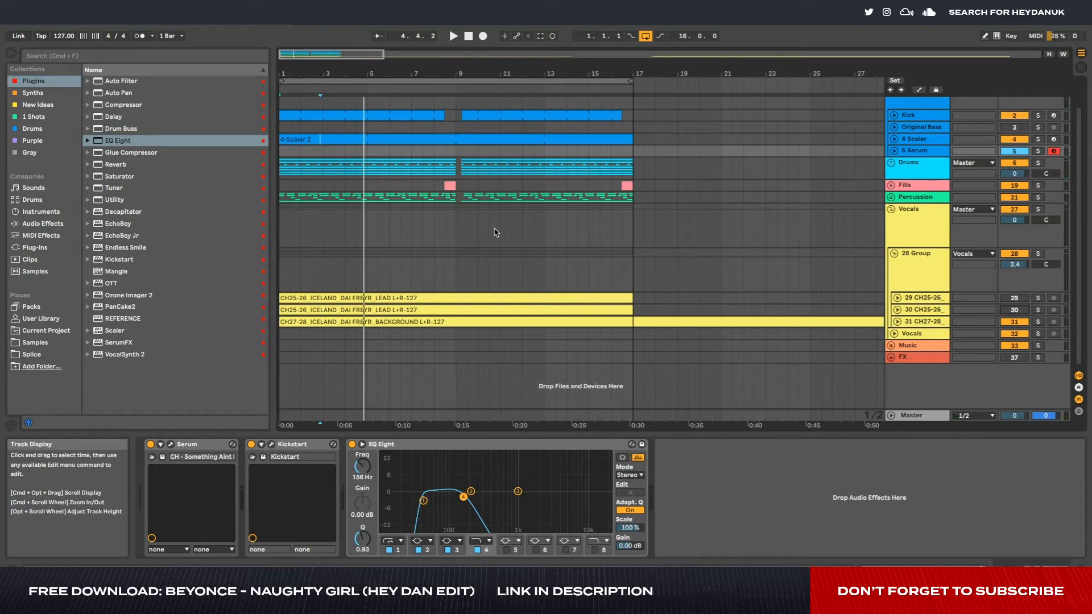
# - Unfold the 4 Scaler track and play its bass clips from the start of the arrangement
pyautogui.click(913, 139)
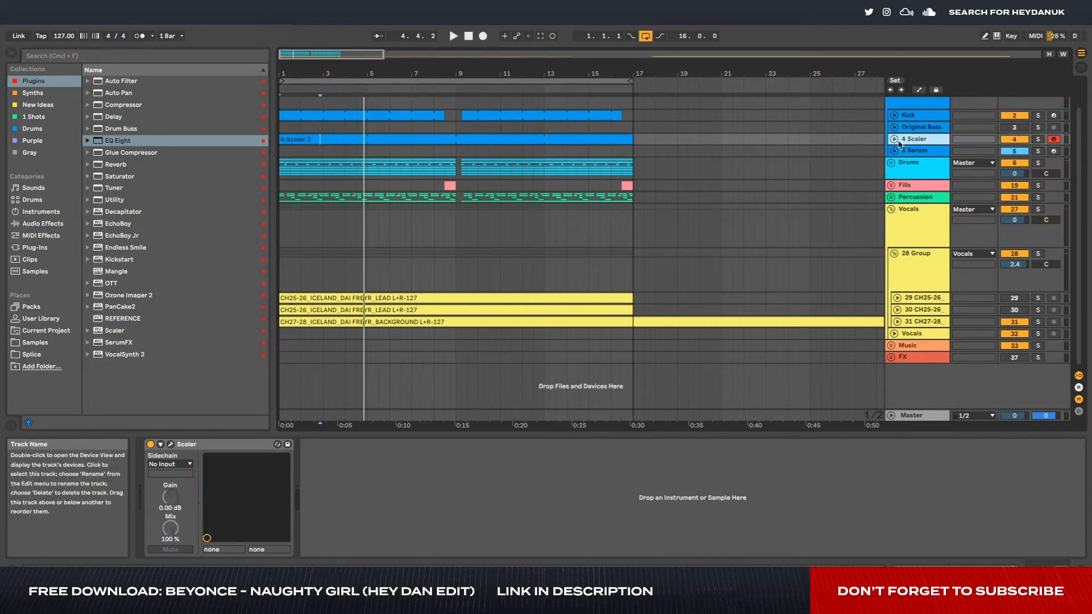
pyautogui.click(895, 139)
pyautogui.click(342, 160)
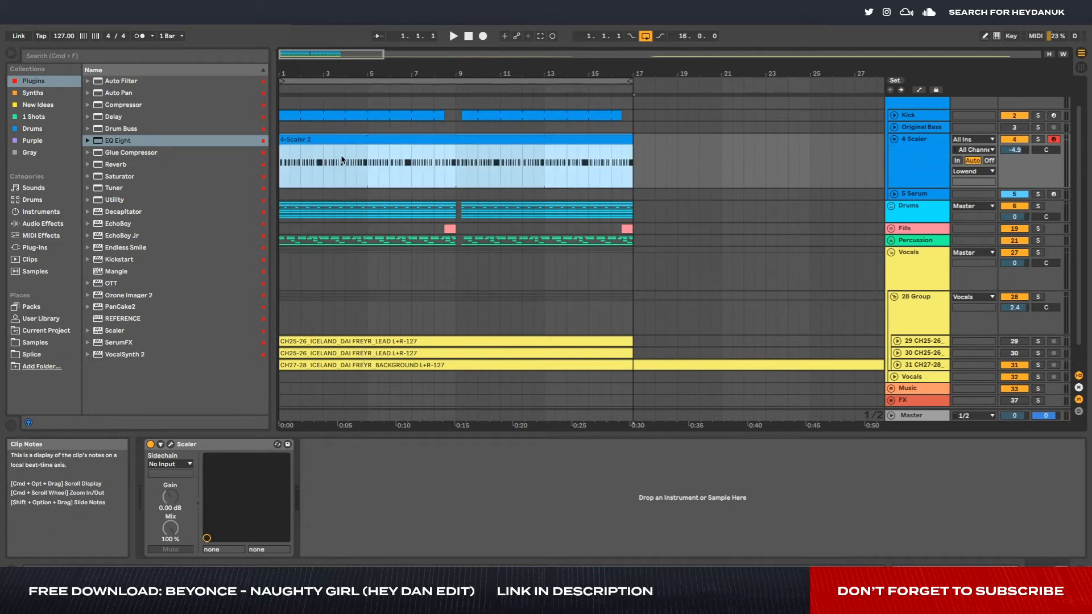
pyautogui.click(281, 152)
pyautogui.press('space')
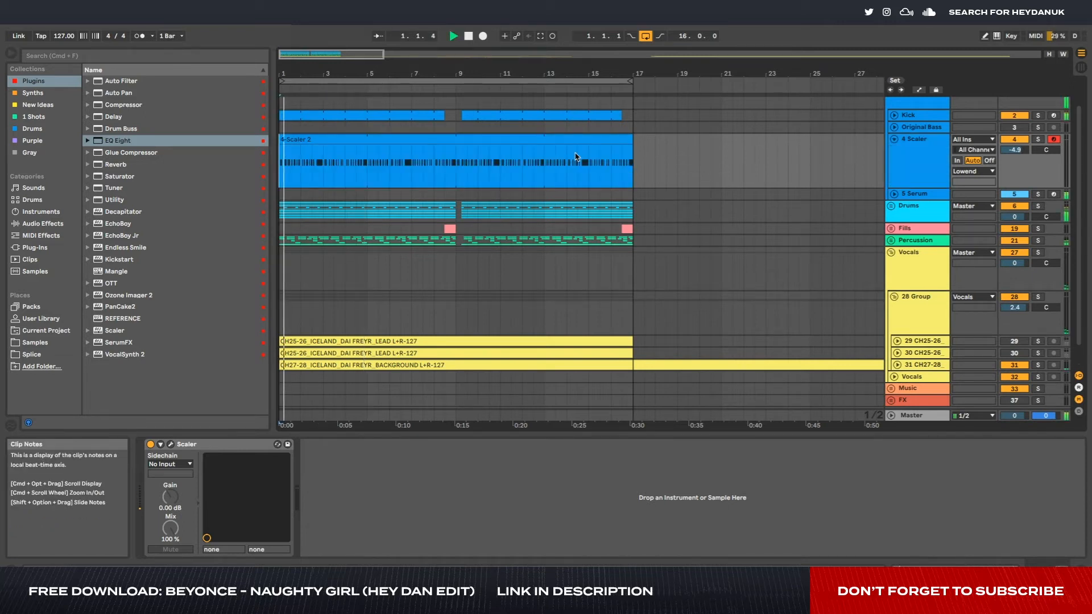
# - Fold the Vocals group and the 4 Scaler track
pyautogui.click(891, 253)
pyautogui.click(913, 203)
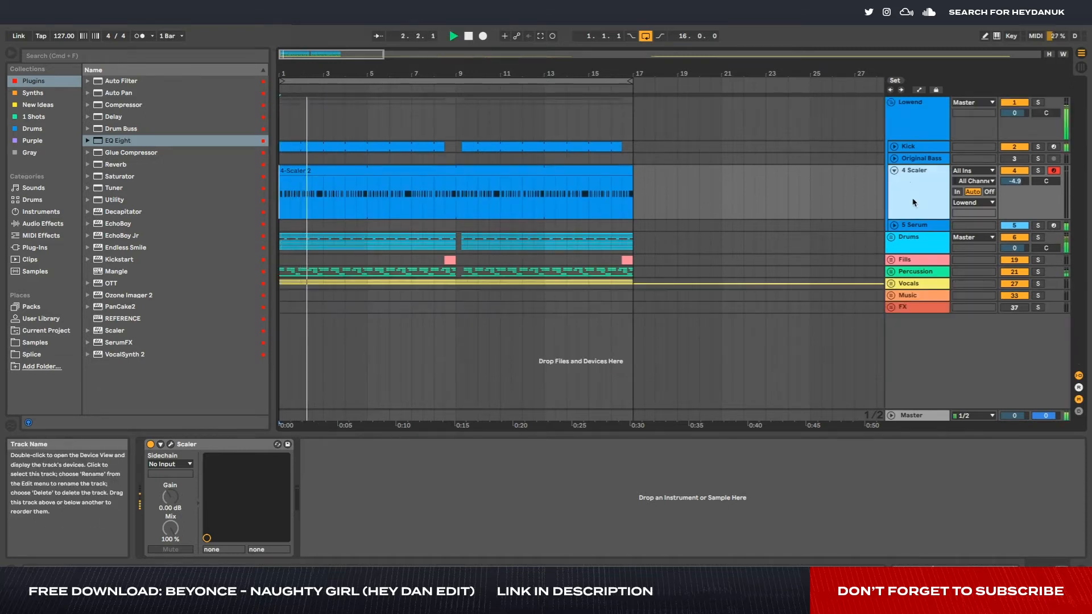
pyautogui.click(894, 170)
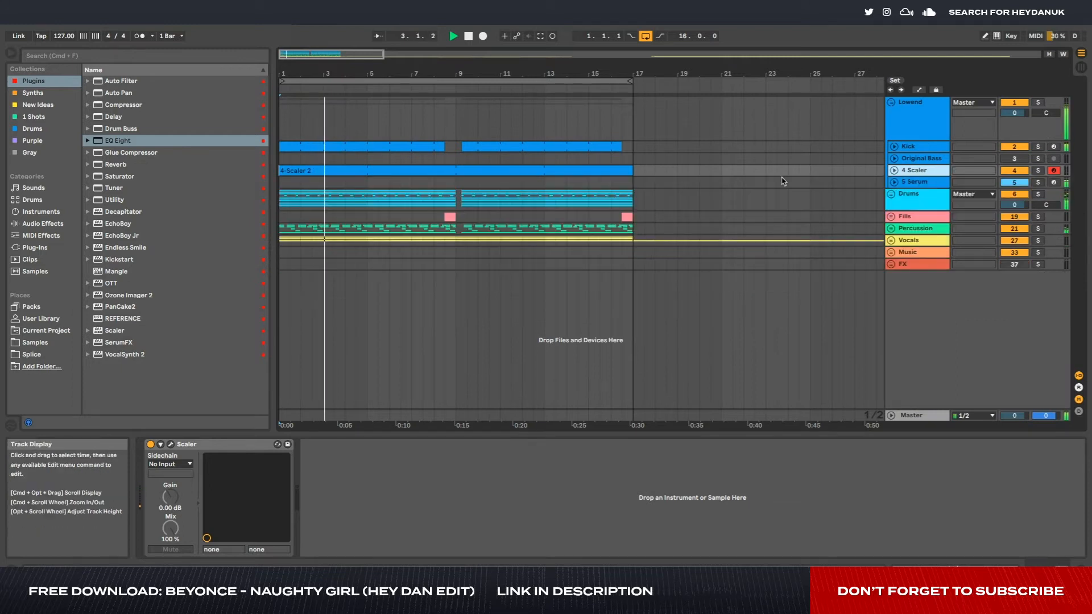
# - Open the 4-Scaler 2 clip and raise the two notes just before beat 1.3 to F#3
pyautogui.doubleClick(443, 172)
pyautogui.press('space')
pyautogui.moveTo(383, 442); pyautogui.dragTo(415, 469)
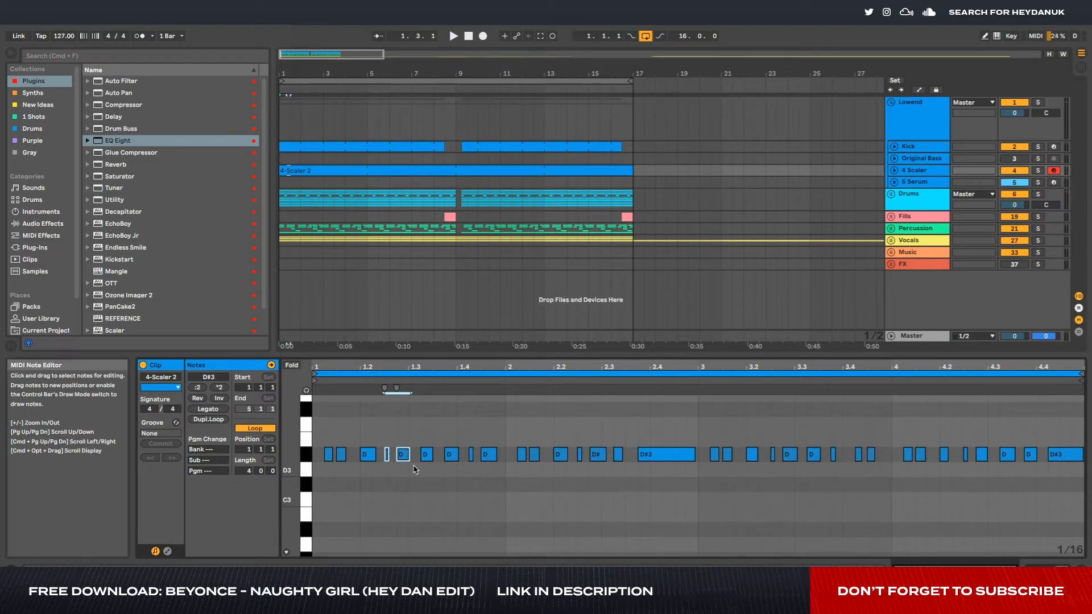
pyautogui.press('Up')
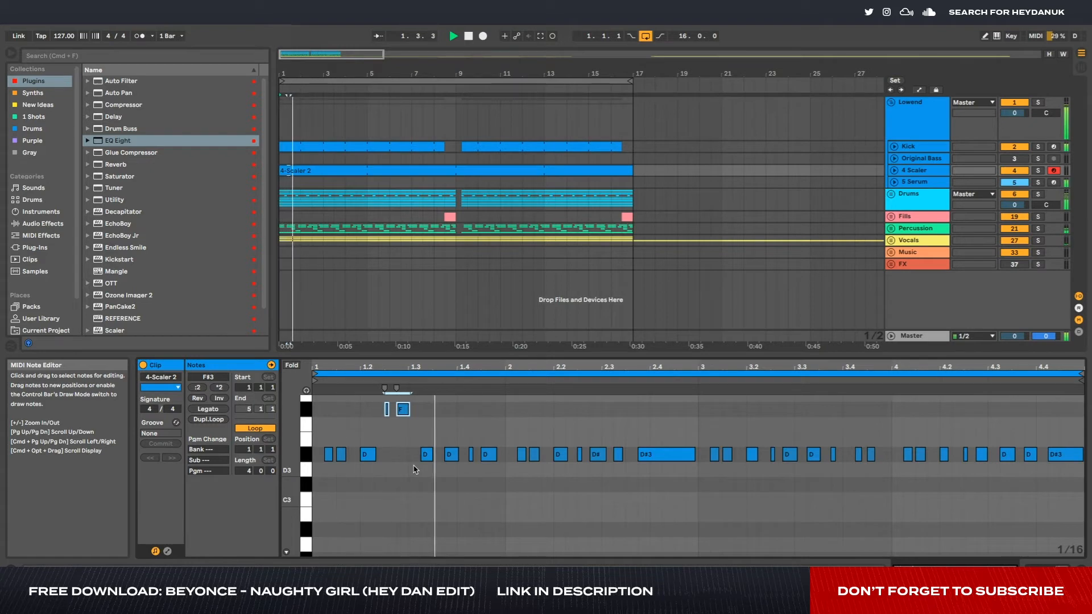
# - Lower the long D#3 note just before bar 3 by two semitones
pyautogui.click(663, 454)
pyautogui.press('Down')
pyautogui.press('Down')
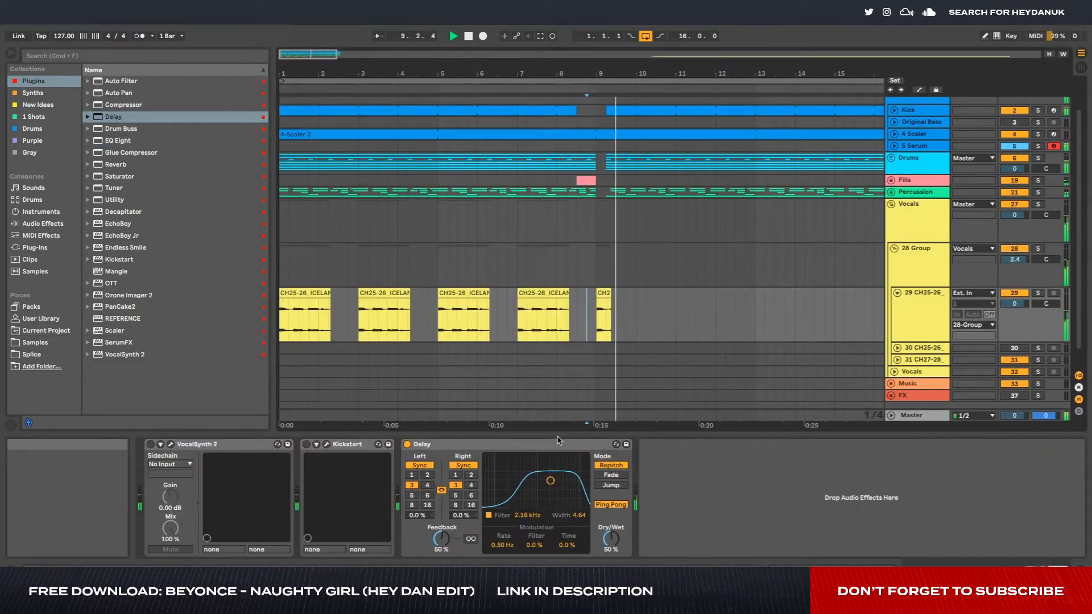
# - Set the Delay's dry/wet to 33% on the first lead vocal track and compare playback with Kickstart on and off
pyautogui.moveTo(612, 539); pyautogui.dragTo(612, 553)
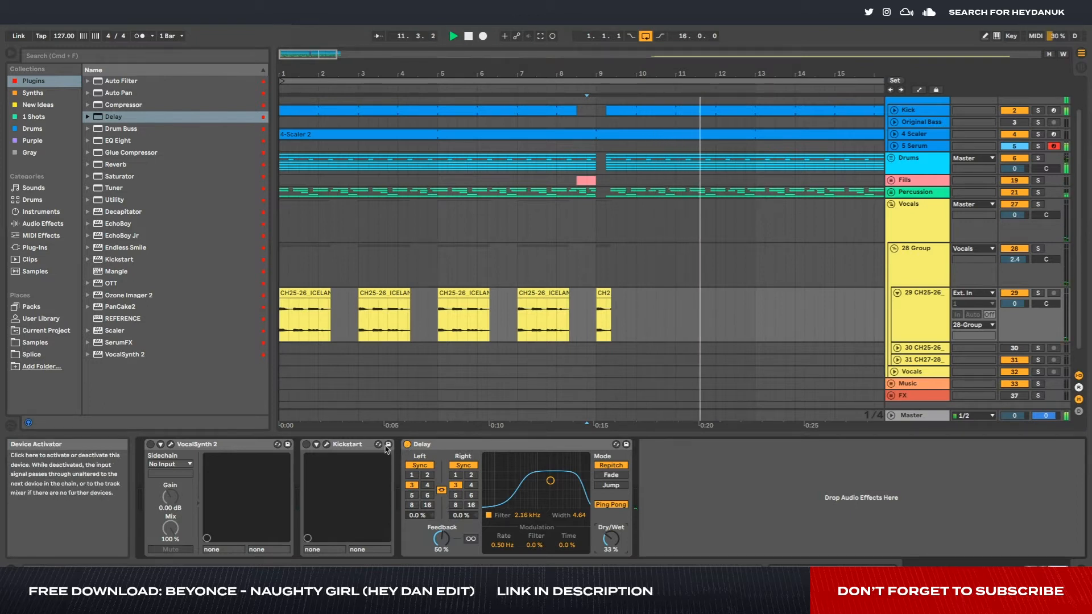
pyautogui.click(307, 447)
pyautogui.press('space')
pyautogui.click(307, 446)
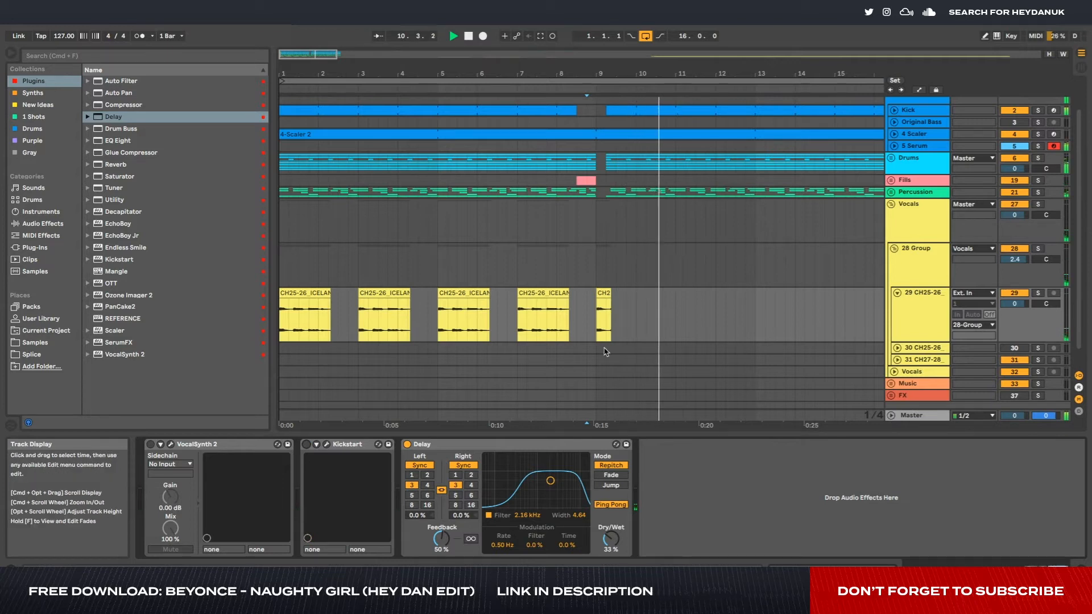
pyautogui.scroll(5, 606, 341)
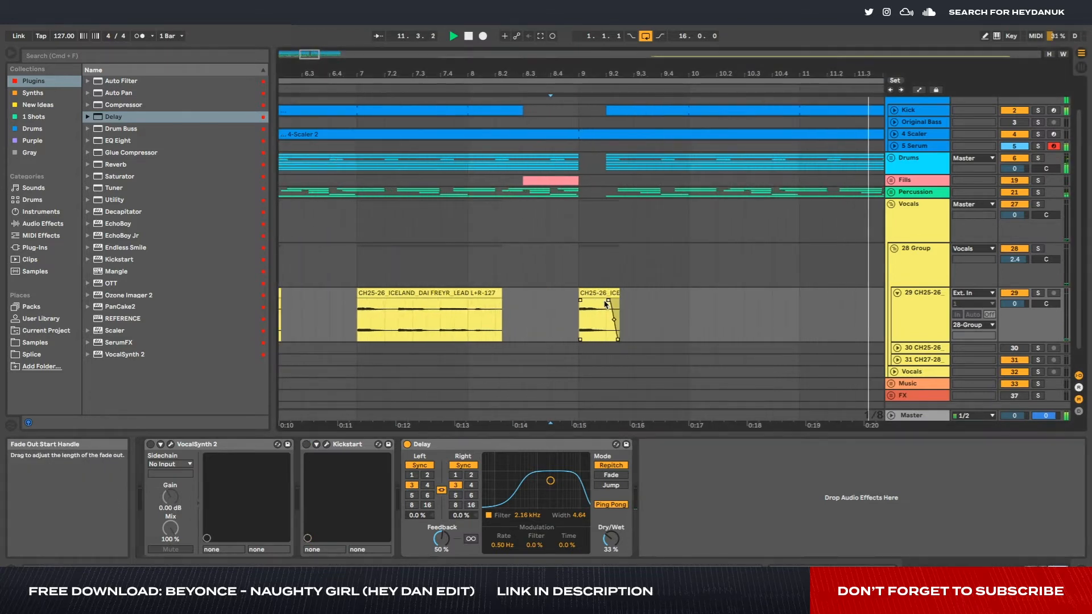
# - Solo the Lowend group and play its bass line from the start, leaving the 4 Scaler track folded
pyautogui.scroll(-6, 607, 304)
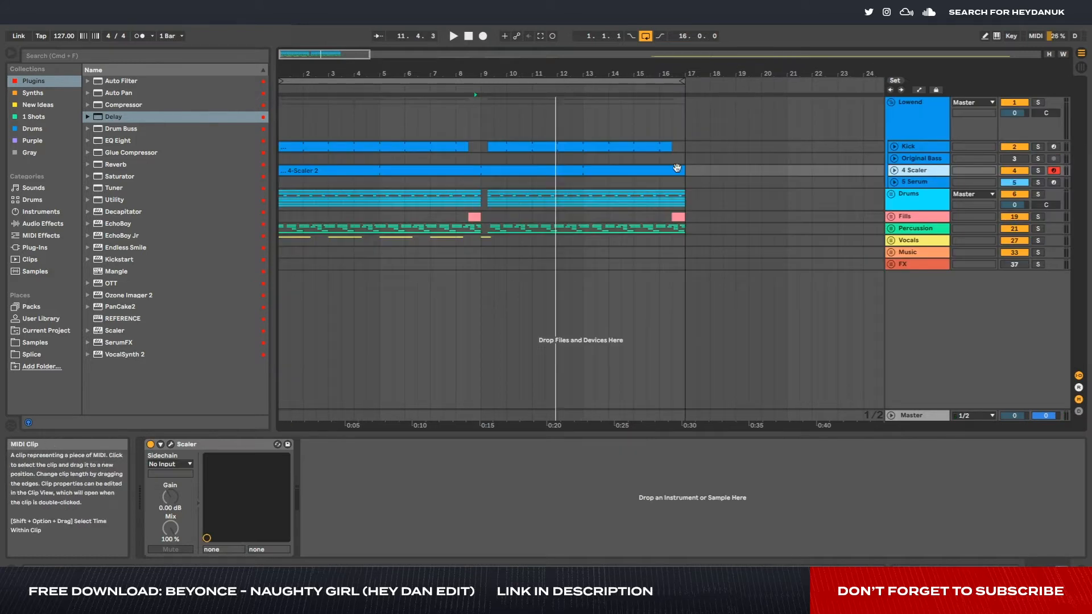
pyautogui.click(921, 171)
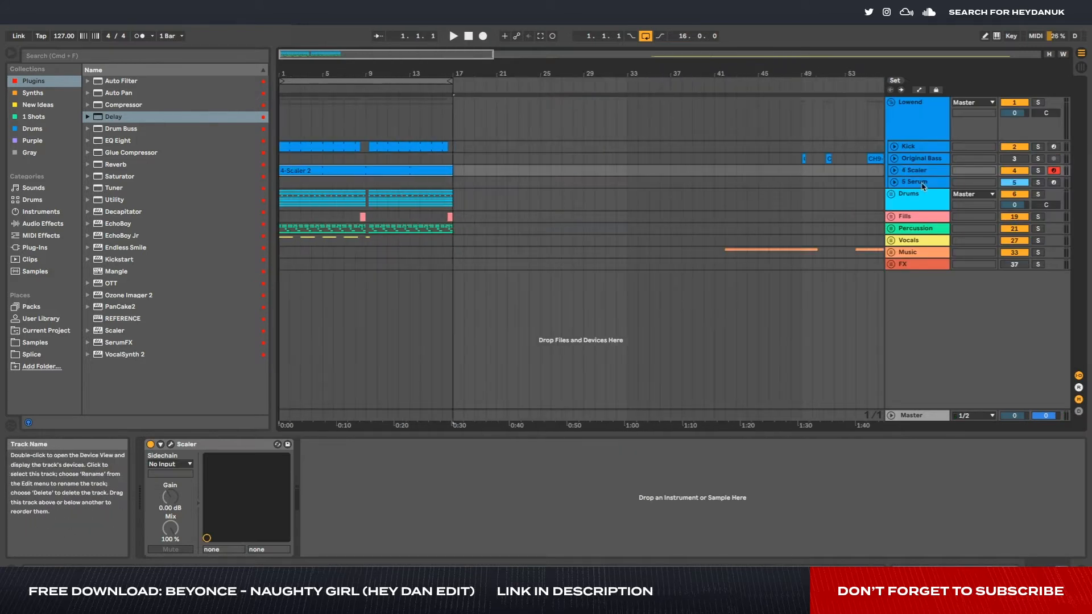
pyautogui.scroll(-3, 614, 169)
pyautogui.scroll(2, 367, 169)
pyautogui.scroll(3, 364, 169)
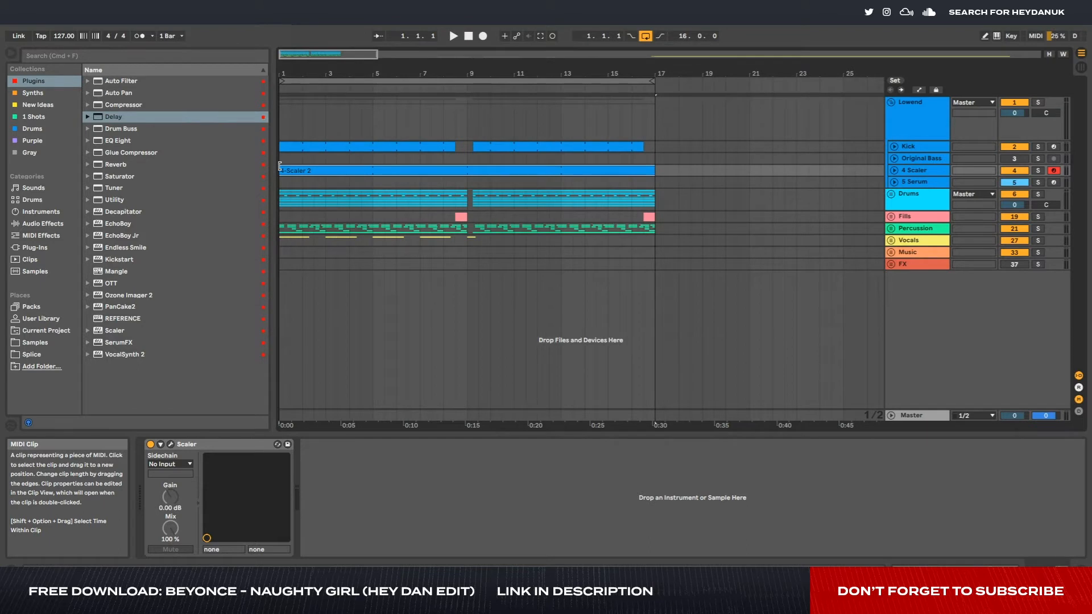
pyautogui.click(903, 170)
pyautogui.click(894, 171)
pyautogui.press('space')
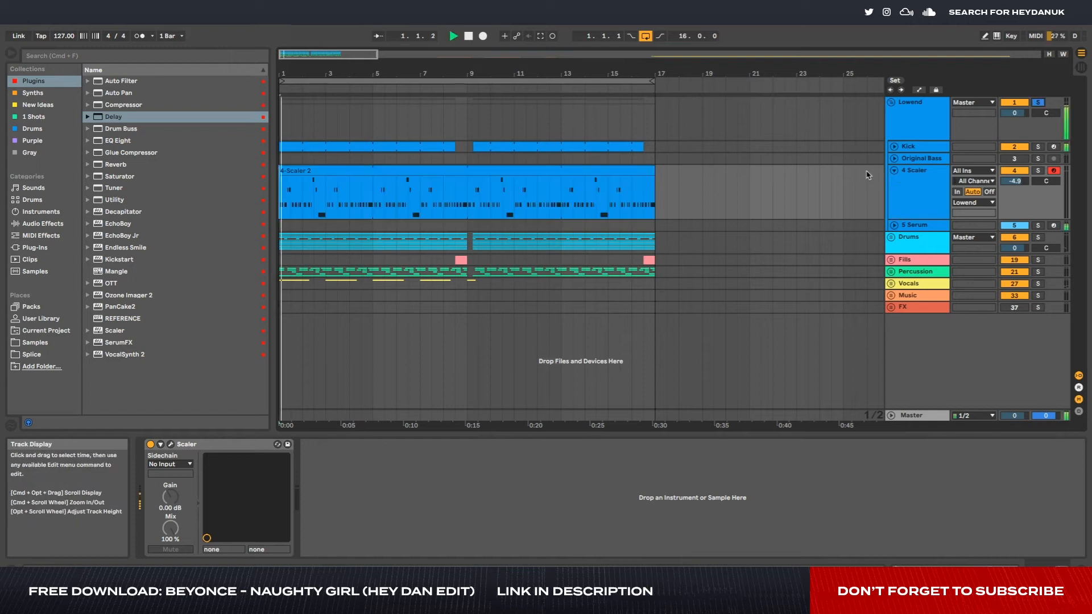
pyautogui.click(894, 170)
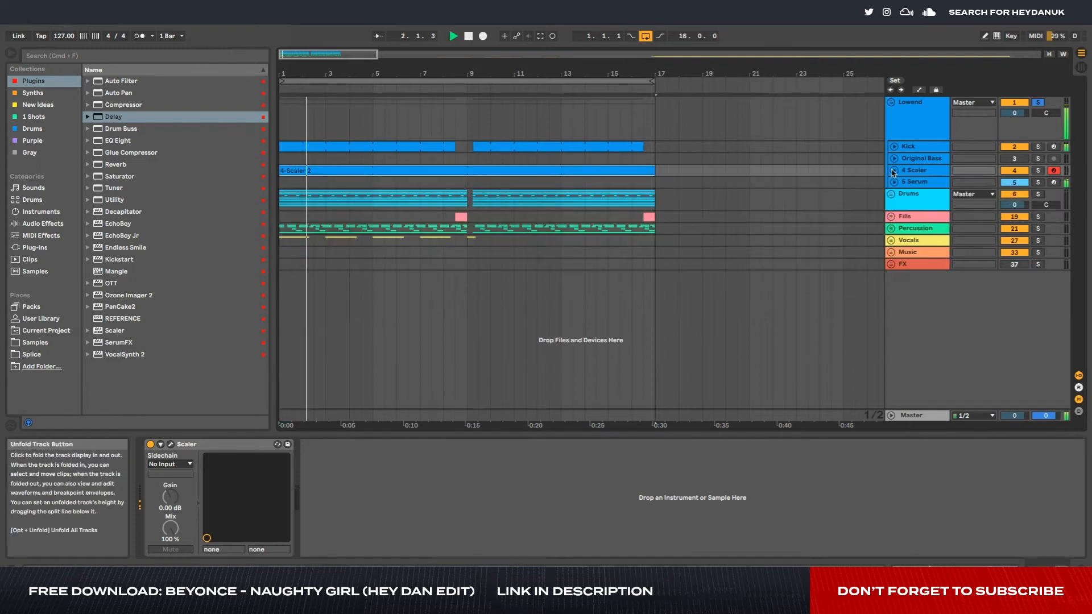
# - Open Serum on the 5 Serum track and audition presets during playback, including CH - Trok, CH - Videos and CH - VOXU
pyautogui.click(939, 182)
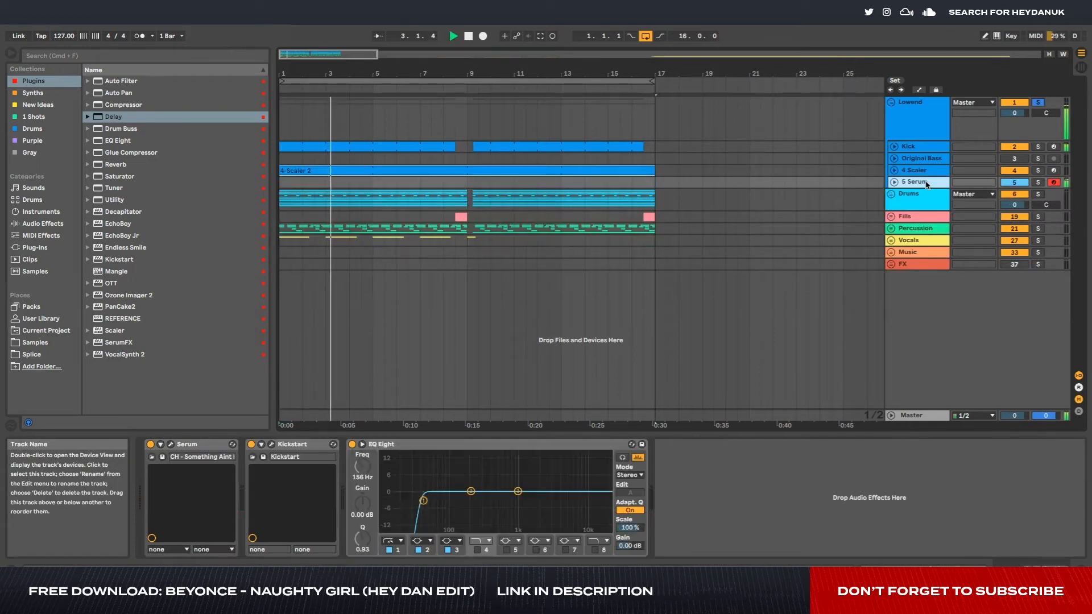
pyautogui.click(169, 444)
pyautogui.click(495, 117)
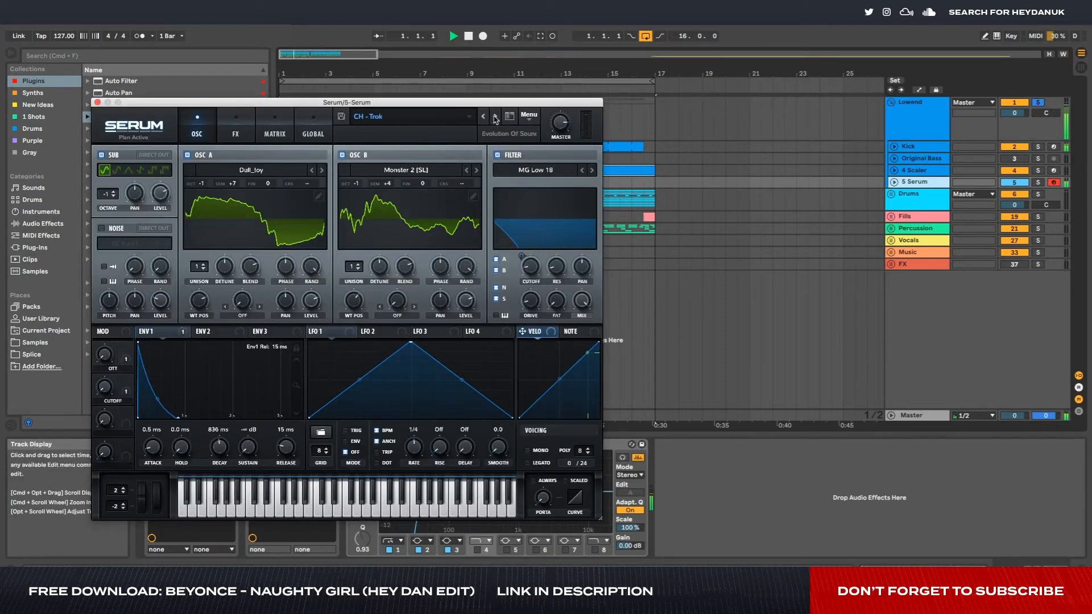
pyautogui.click(495, 117)
pyautogui.press('space')
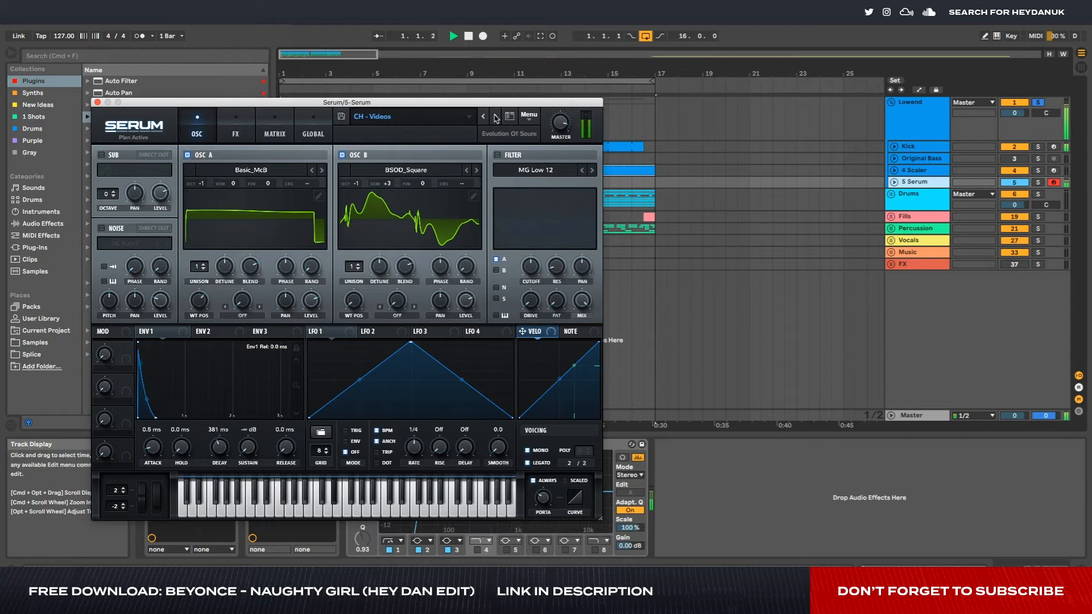
pyautogui.click(496, 116)
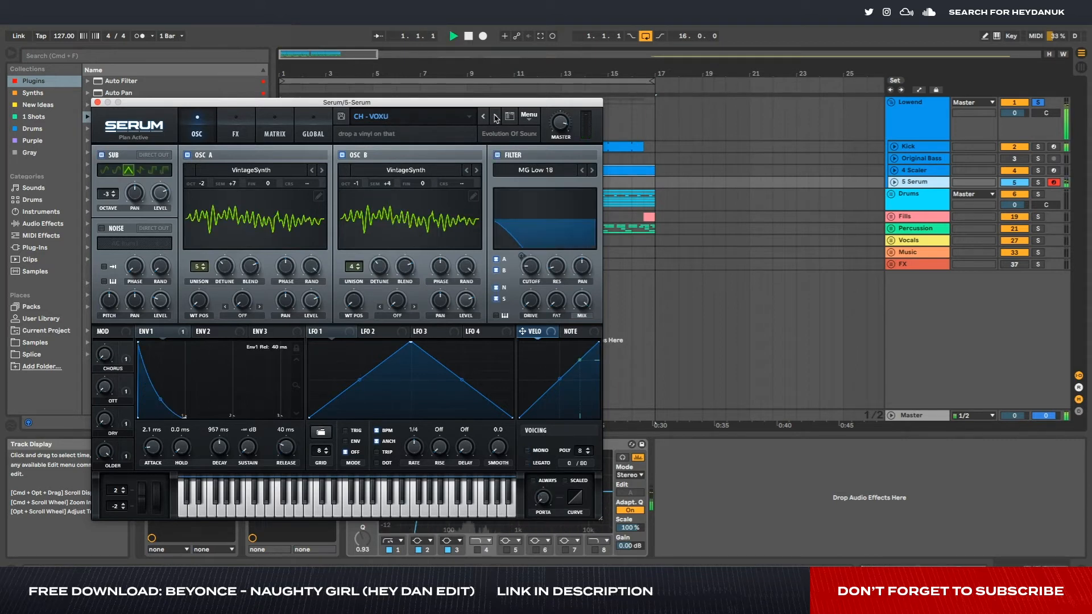
pyautogui.click(495, 116)
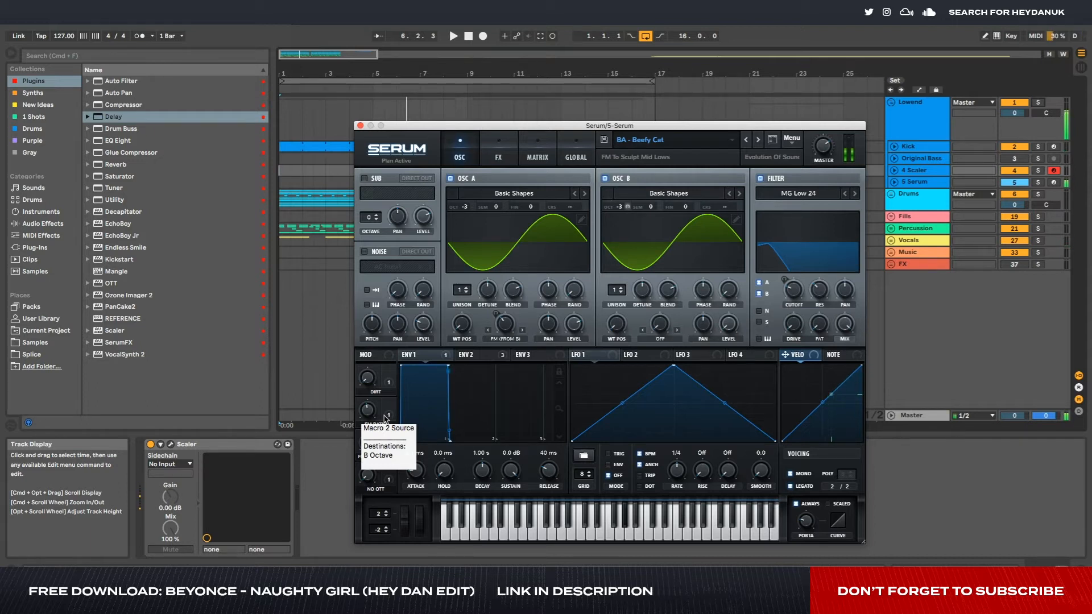
# - Record a new bass line into the 4 Scaler track with the BA - Beefy Cat preset loaded in Serum
pyautogui.click(483, 36)
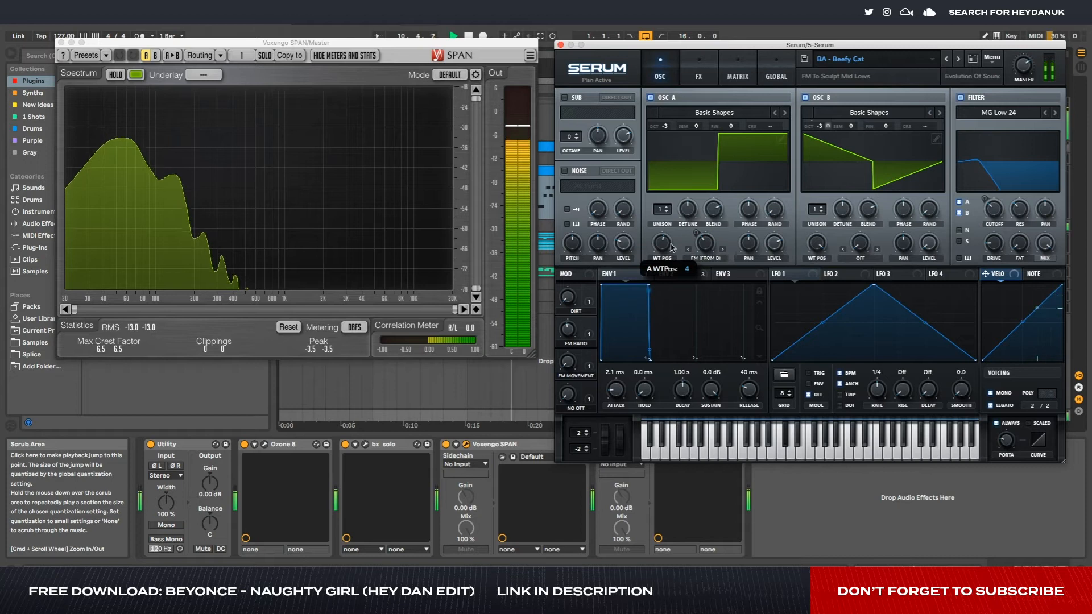
# - Compare wavetable positions of Serum's oscillator A during playback against the SPAN spectrum, and leave it on the narrow pulse shape
pyautogui.moveTo(672, 247); pyautogui.dragTo(673, 239)
pyautogui.press('space')
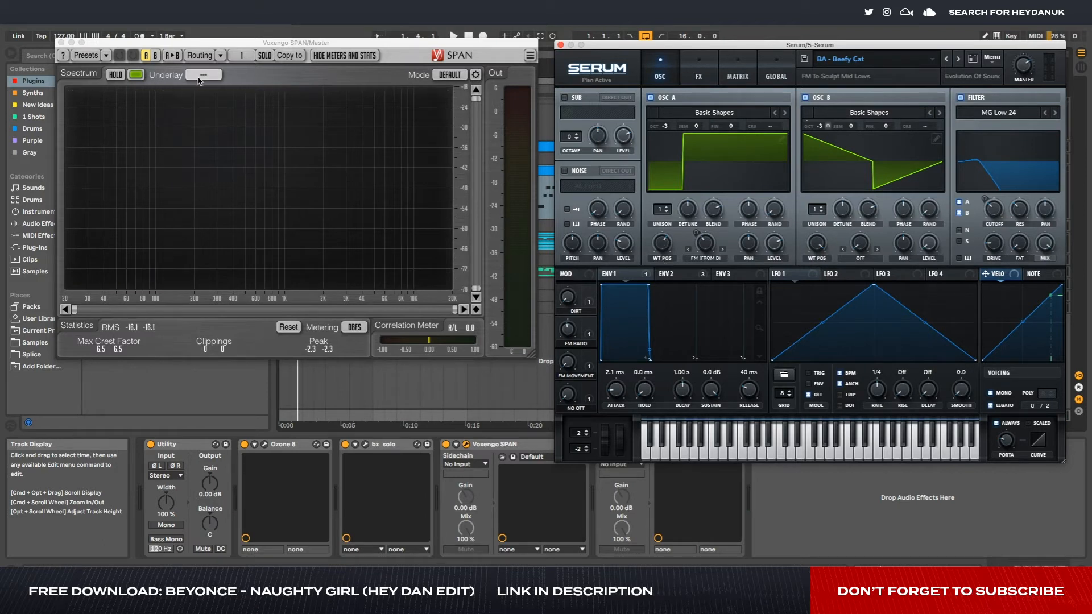
pyautogui.moveTo(272, 44); pyautogui.dragTo(252, 39)
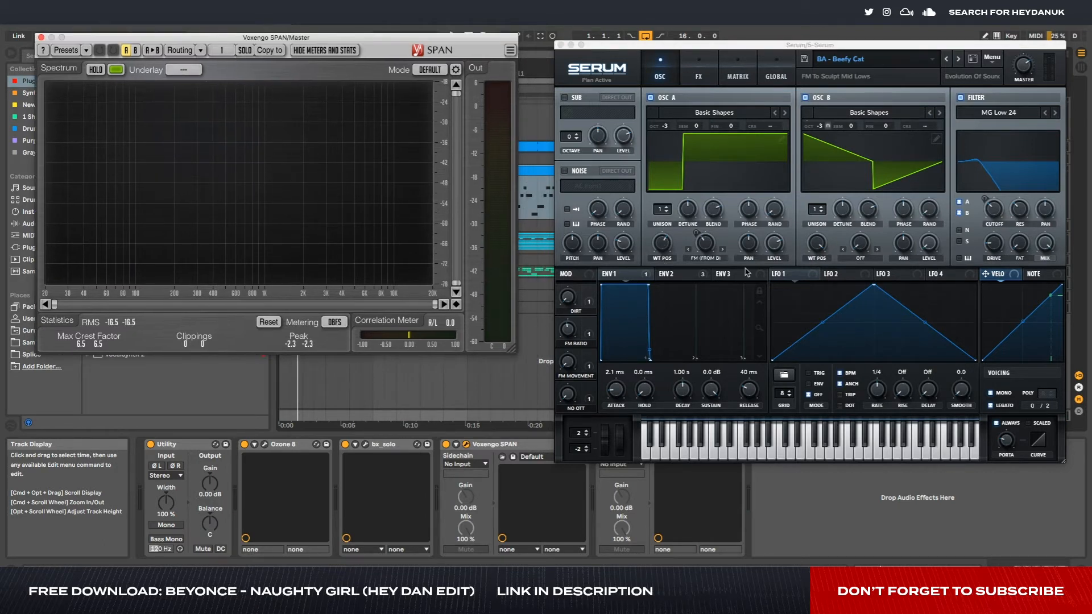
pyautogui.press('space')
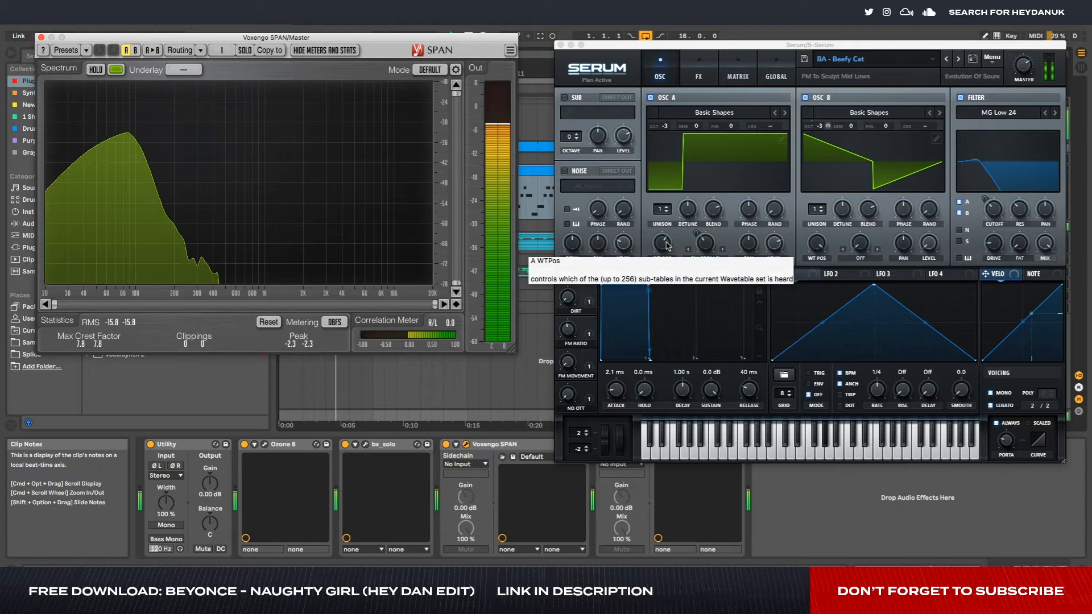
pyautogui.moveTo(668, 246); pyautogui.dragTo(667, 262)
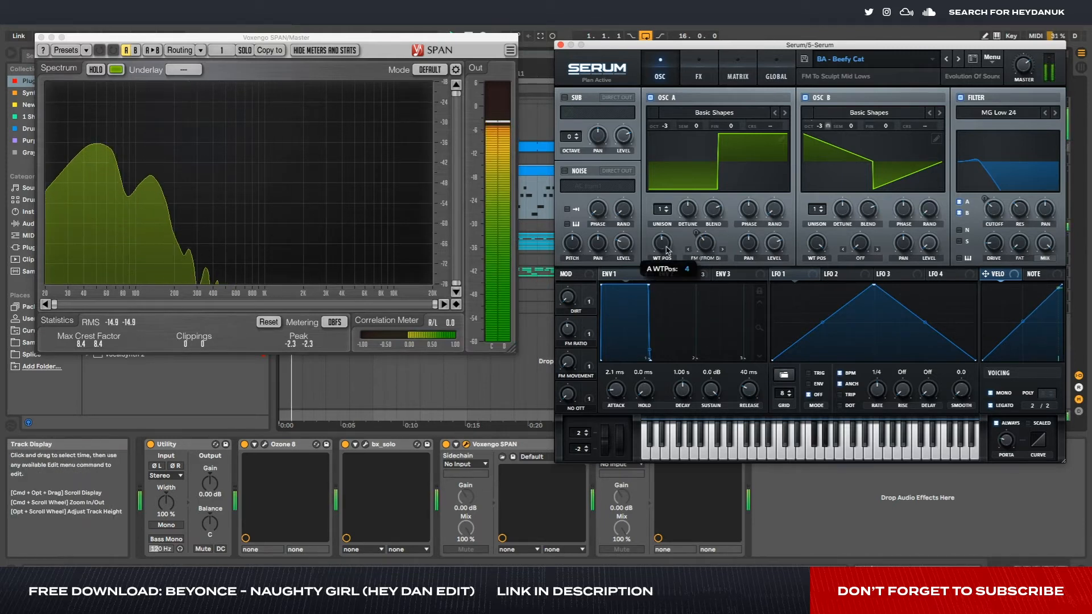
pyautogui.moveTo(664, 248); pyautogui.dragTo(667, 255)
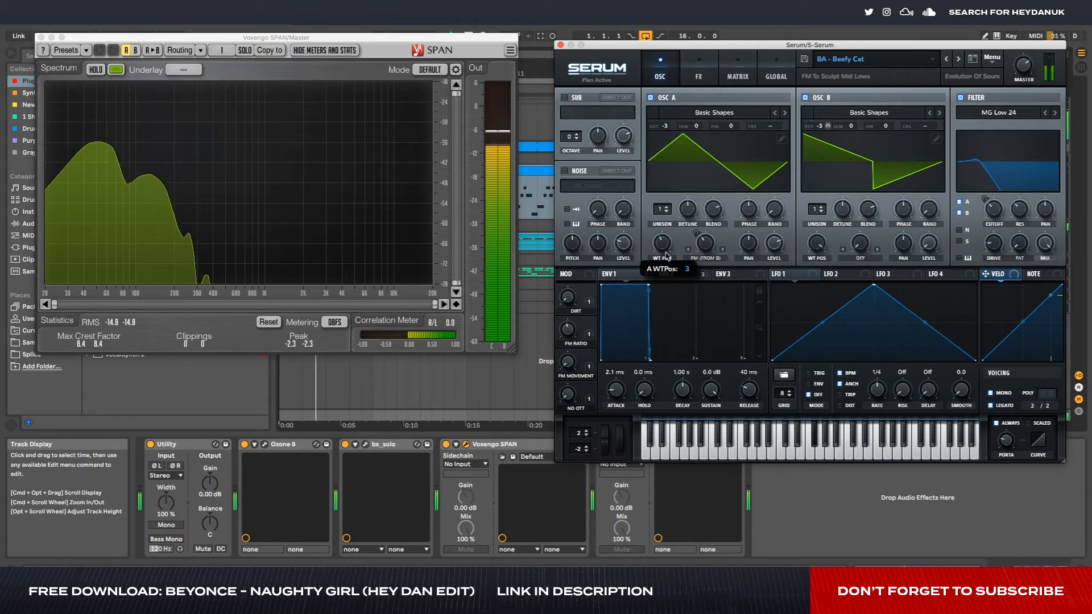
pyautogui.moveTo(667, 251); pyautogui.dragTo(670, 225)
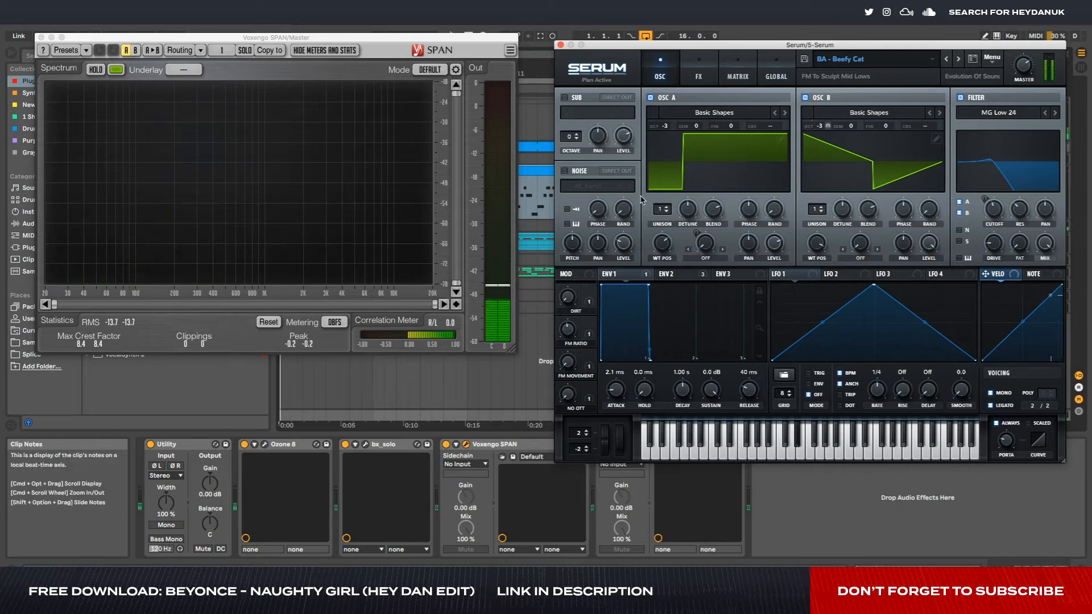
# - Close the Serum and SPAN windows, and reopen Serum from the 5 Serum track
pyautogui.click(560, 44)
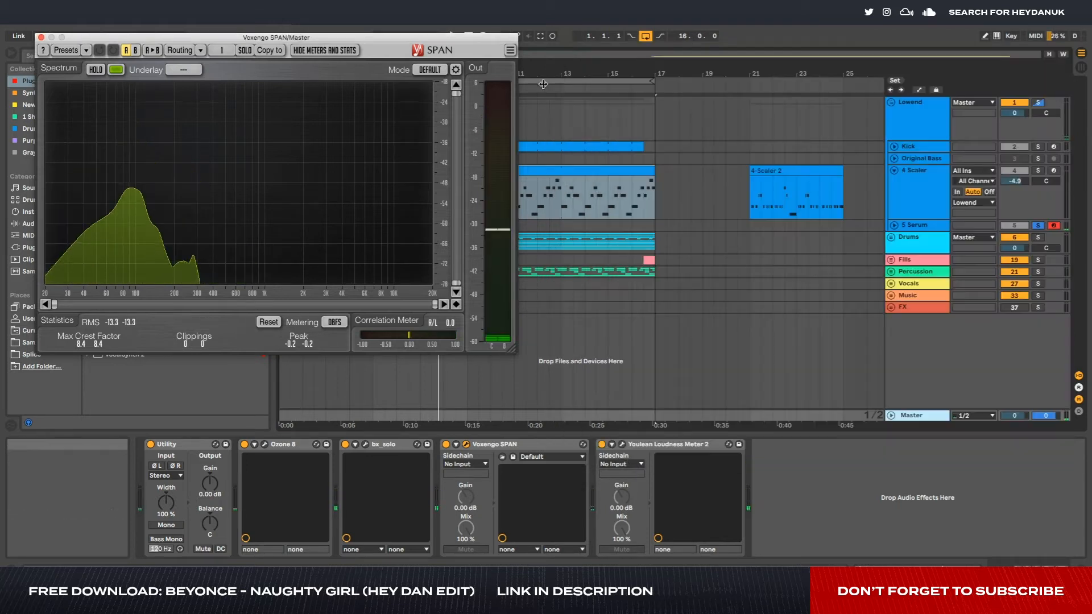
pyautogui.click(41, 37)
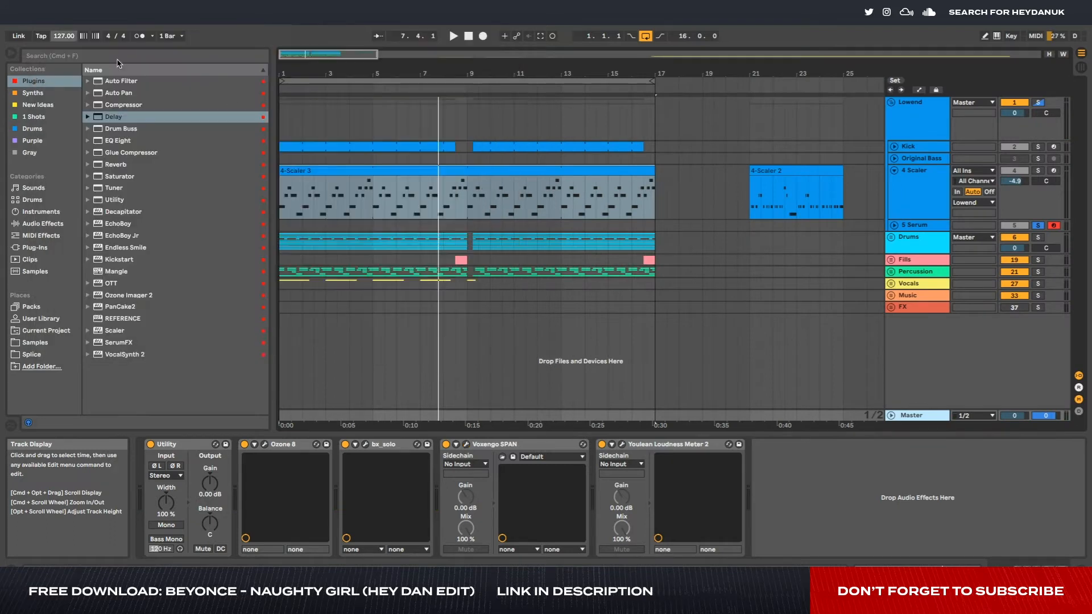
pyautogui.click(389, 182)
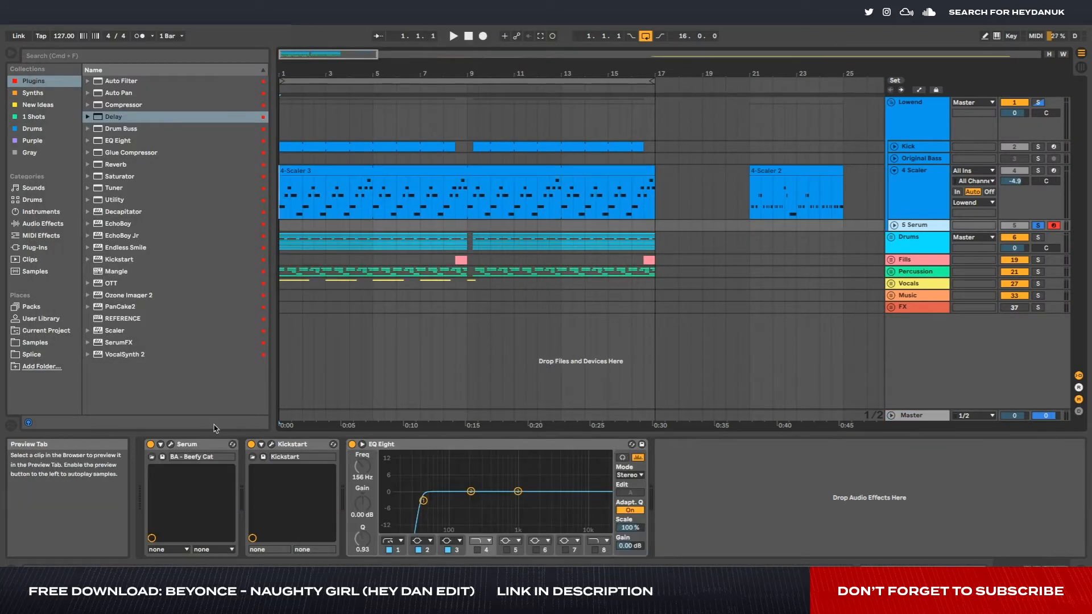
pyautogui.click(170, 445)
pyautogui.moveTo(729, 45); pyautogui.dragTo(175, 18)
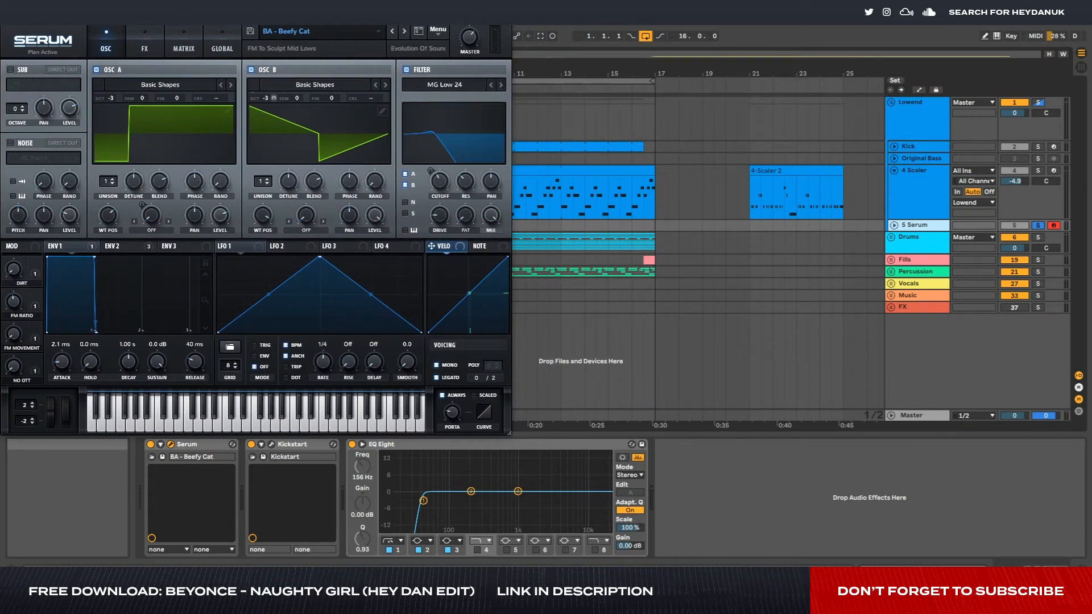
# - Disable Kickstart on the soloed 5 Serum track, and check the bass in Ozone 8's Maximizer during playback
pyautogui.click(1040, 176)
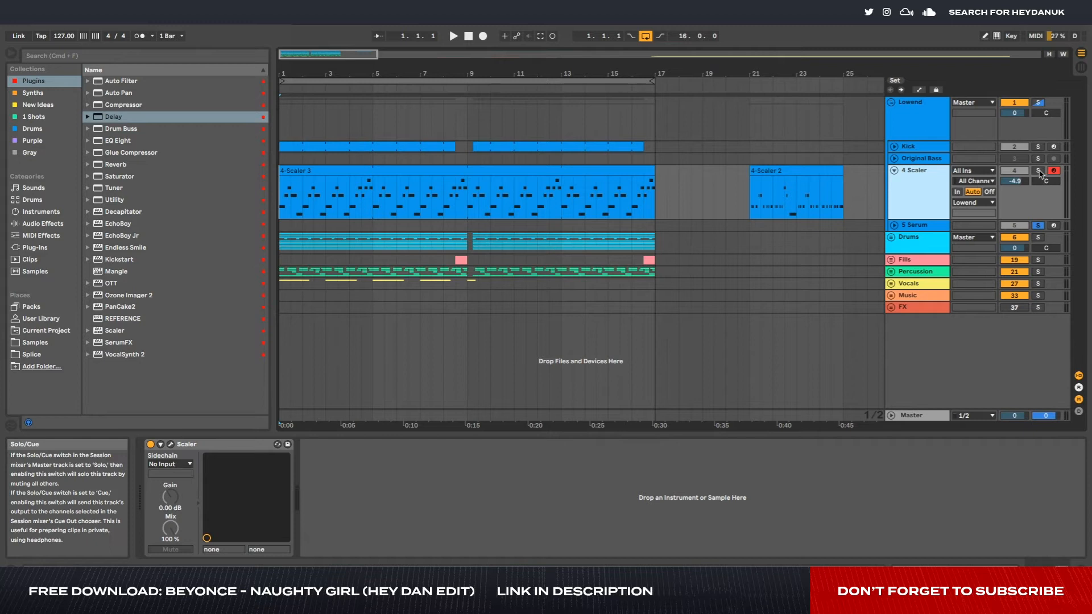
pyautogui.click(1043, 228)
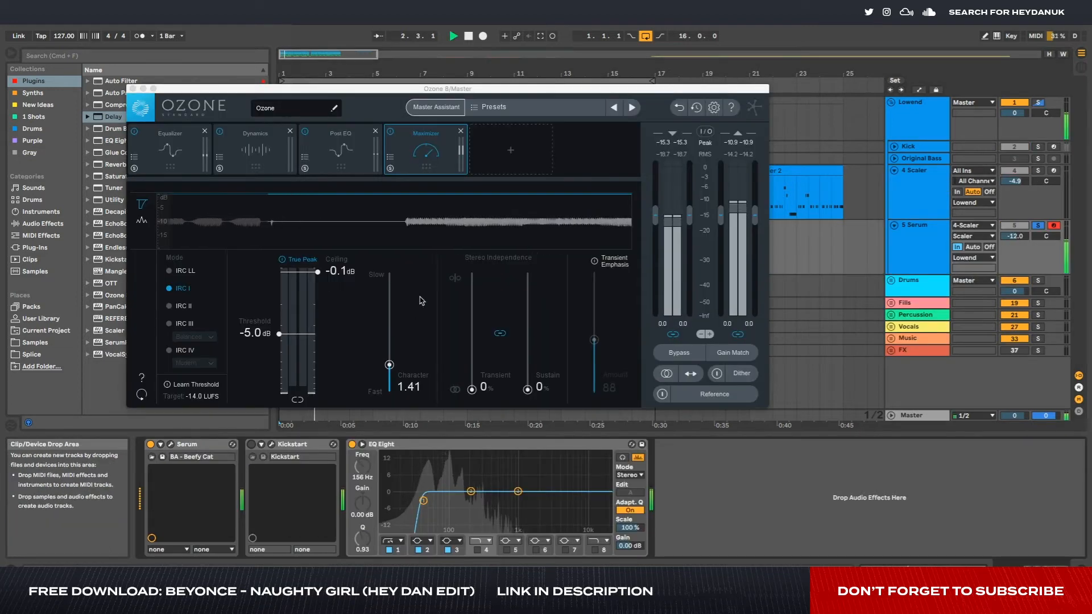
pyautogui.press('space')
pyautogui.click(133, 88)
# - Add a Compressor after EQ Eight on the 5 Serum track, show its activity display, turn off makeup gain and play the bass
pyautogui.click(123, 105)
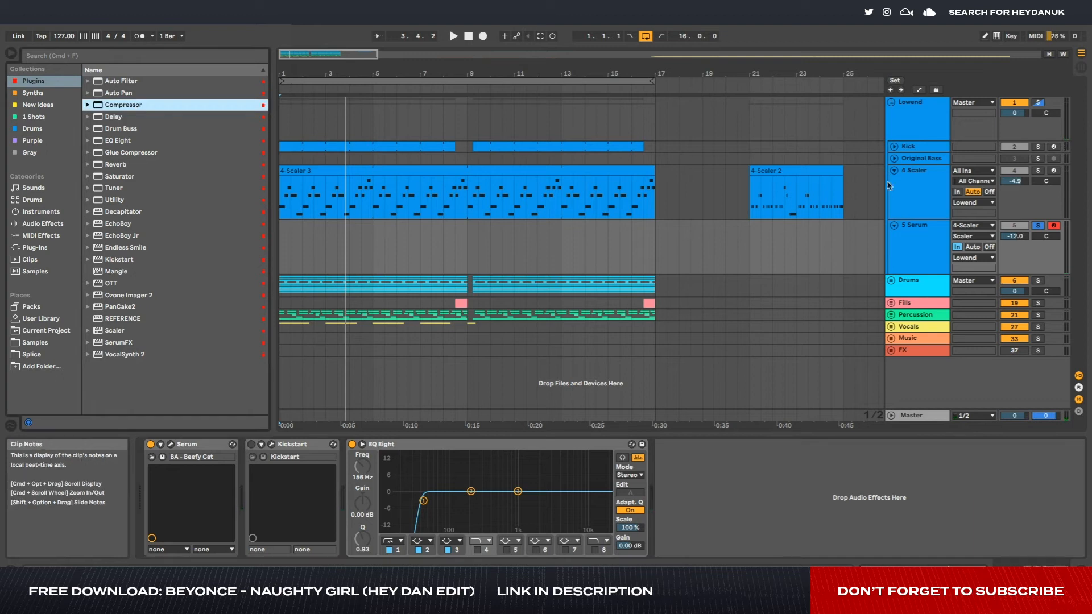
pyautogui.click(911, 187)
pyautogui.doubleClick(912, 241)
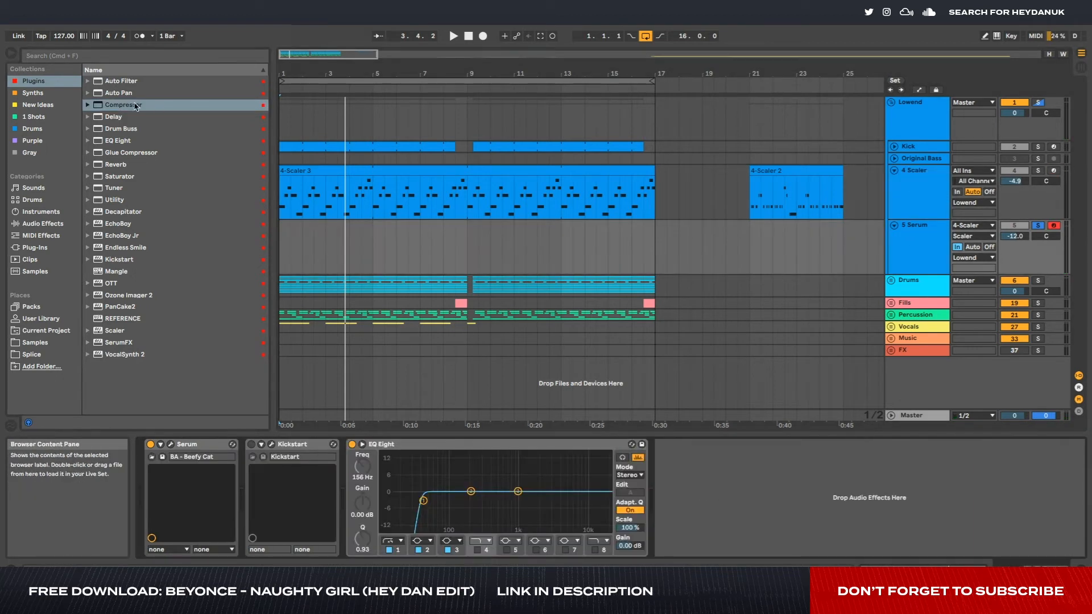
pyautogui.moveTo(134, 105); pyautogui.dragTo(708, 411)
pyautogui.moveTo(727, 499); pyautogui.dragTo(731, 500)
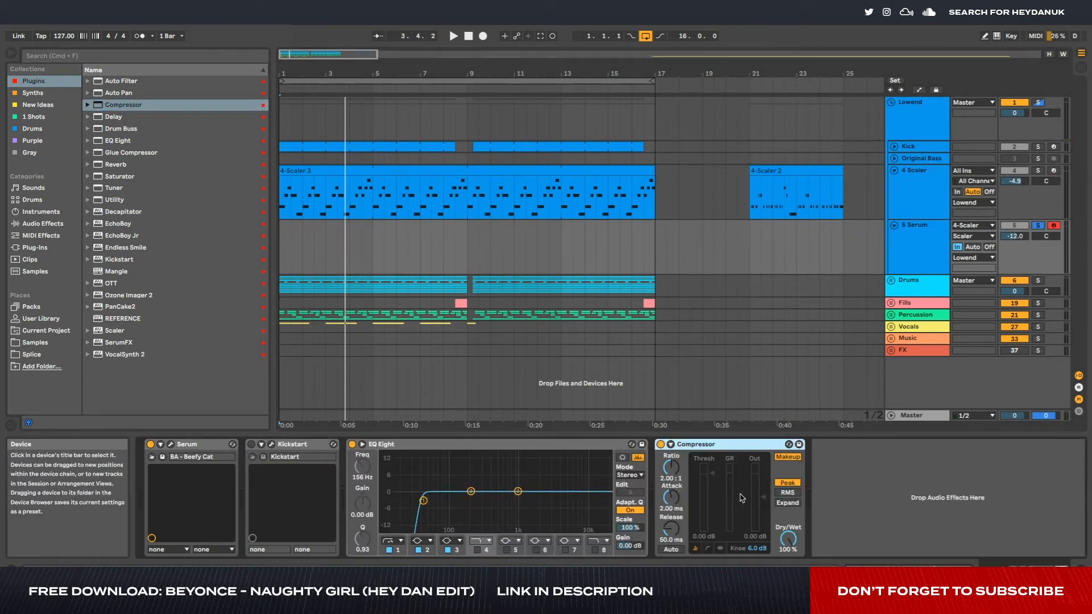
pyautogui.click(870, 458)
pyautogui.press('space')
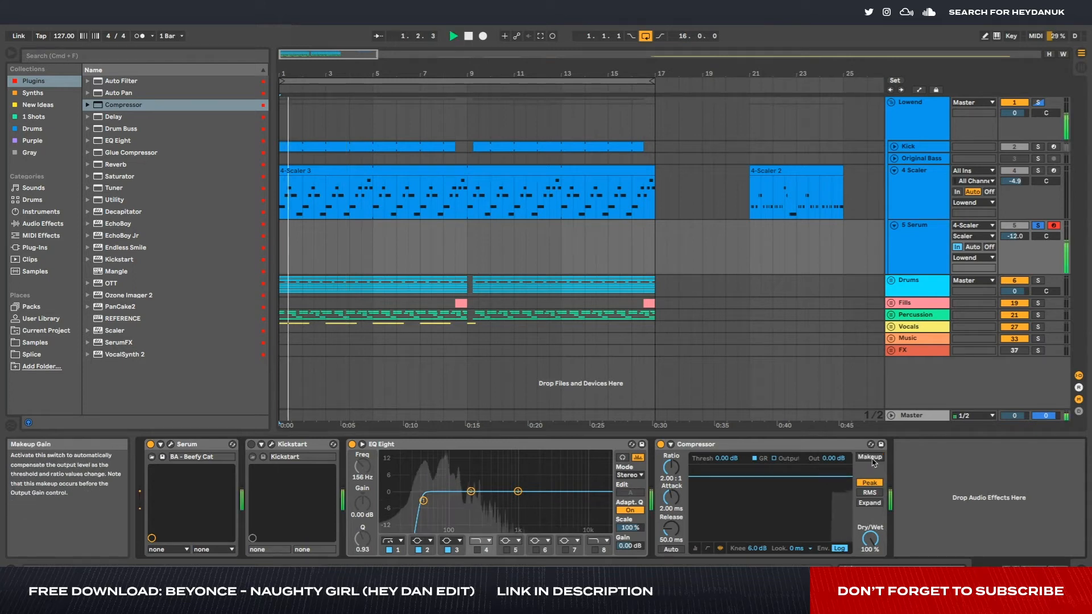
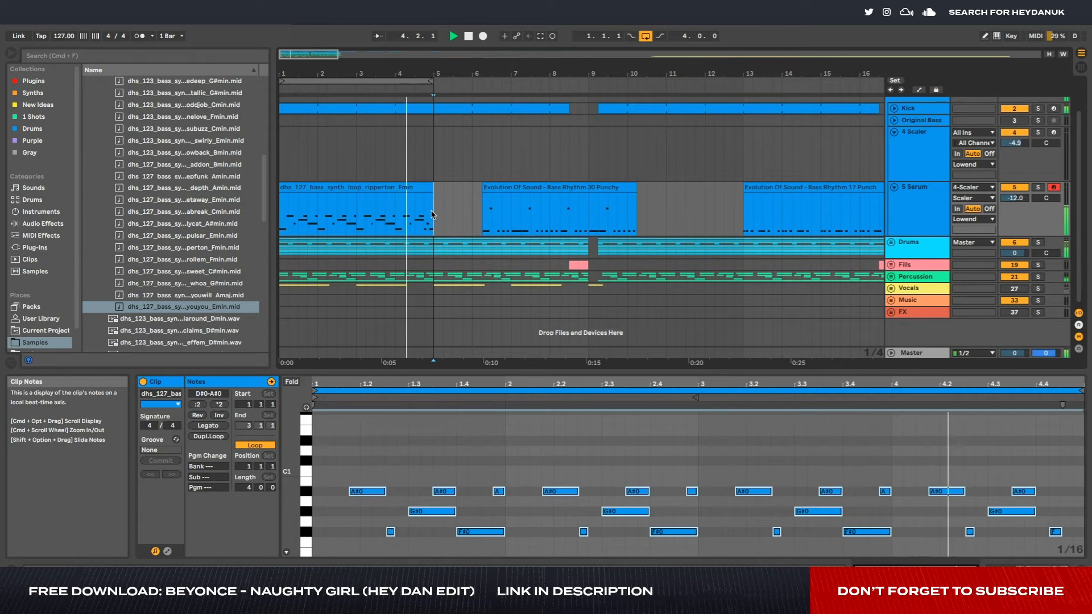
# - Fold the 5 Serum and 4 Scaler tracks, activate the Vocals group and play the loop
pyautogui.press('space')
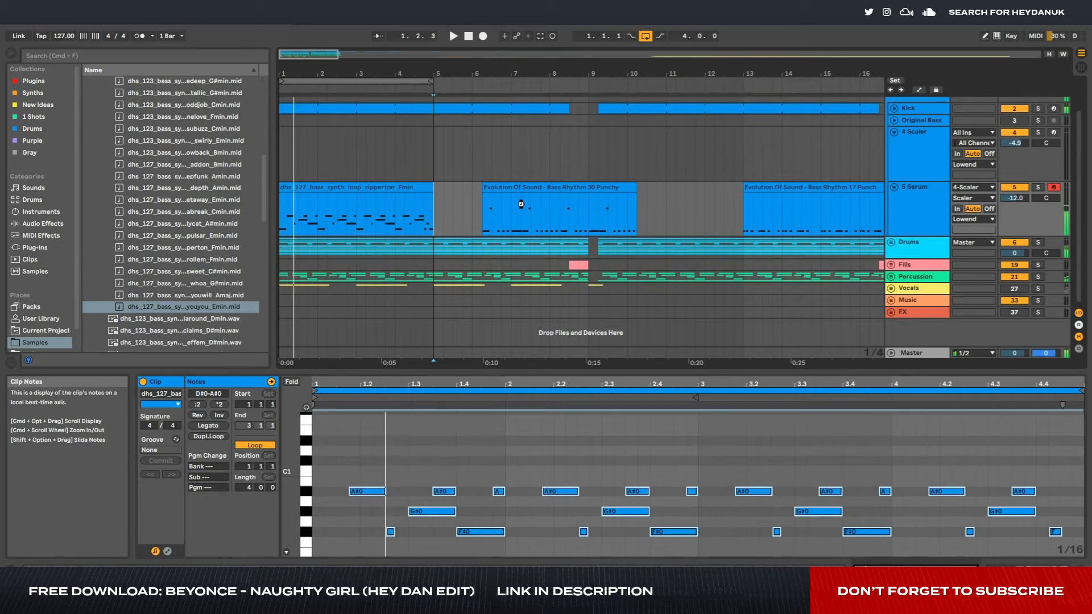
pyautogui.click(895, 188)
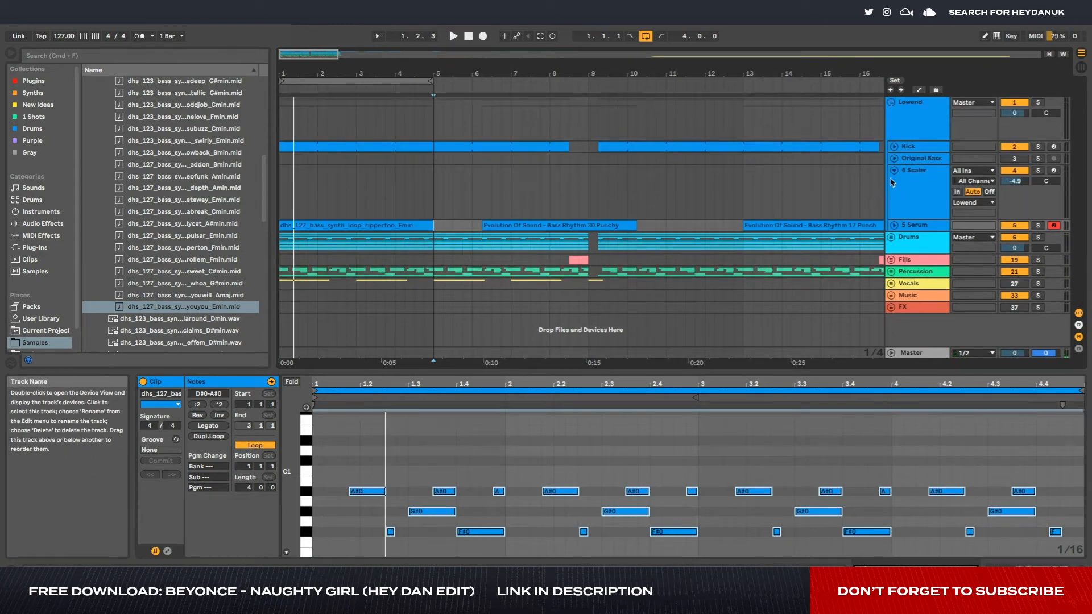
pyautogui.click(895, 171)
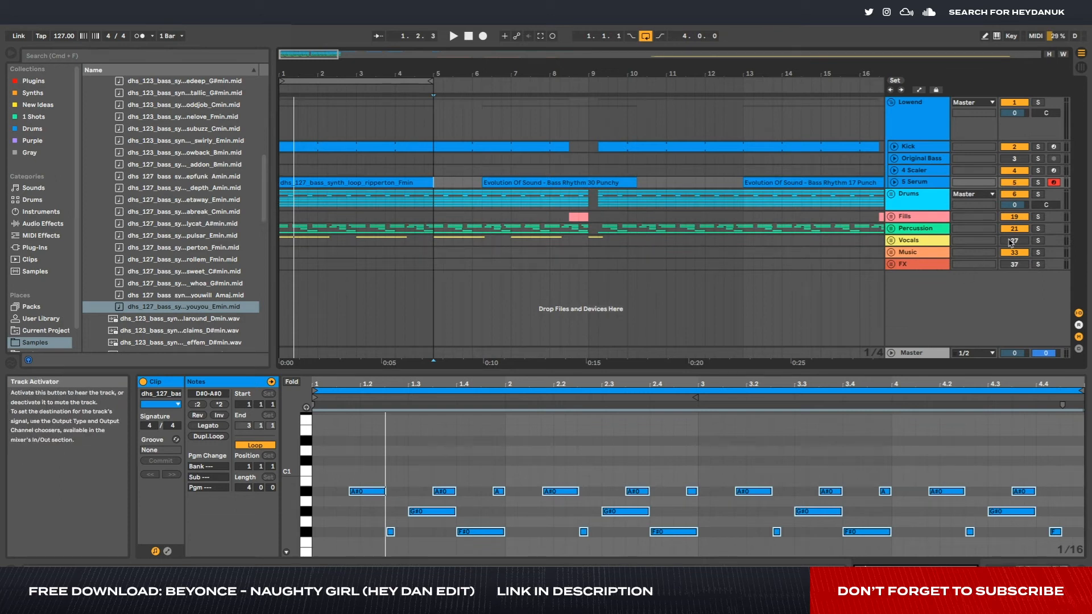
pyautogui.click(794, 310)
pyautogui.press('space')
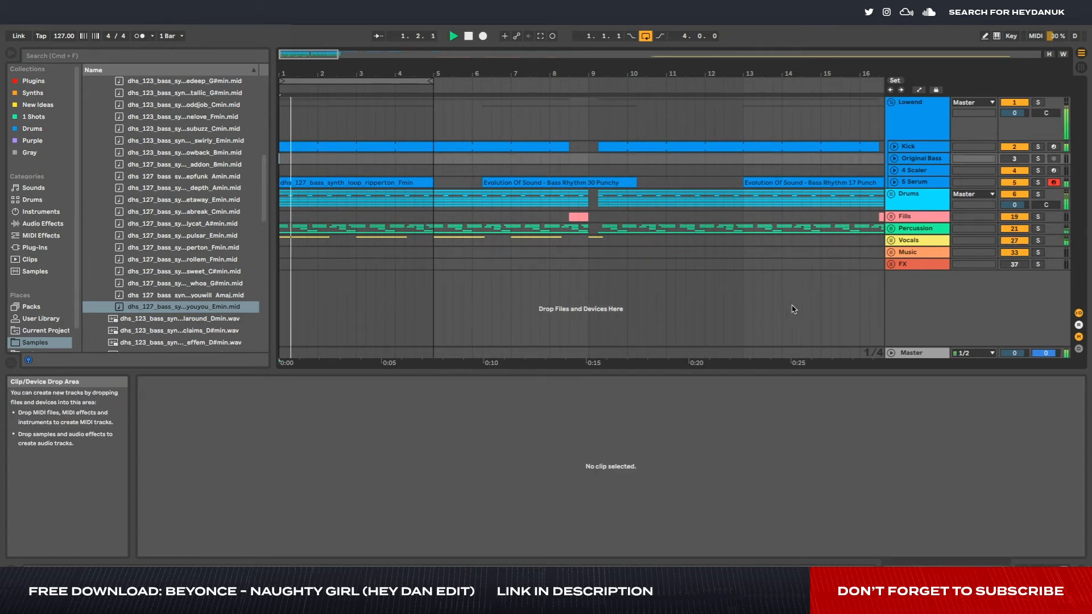
# - Unfold the Vocals group and select the first two vocal clips on track 29 during playback
pyautogui.click(891, 240)
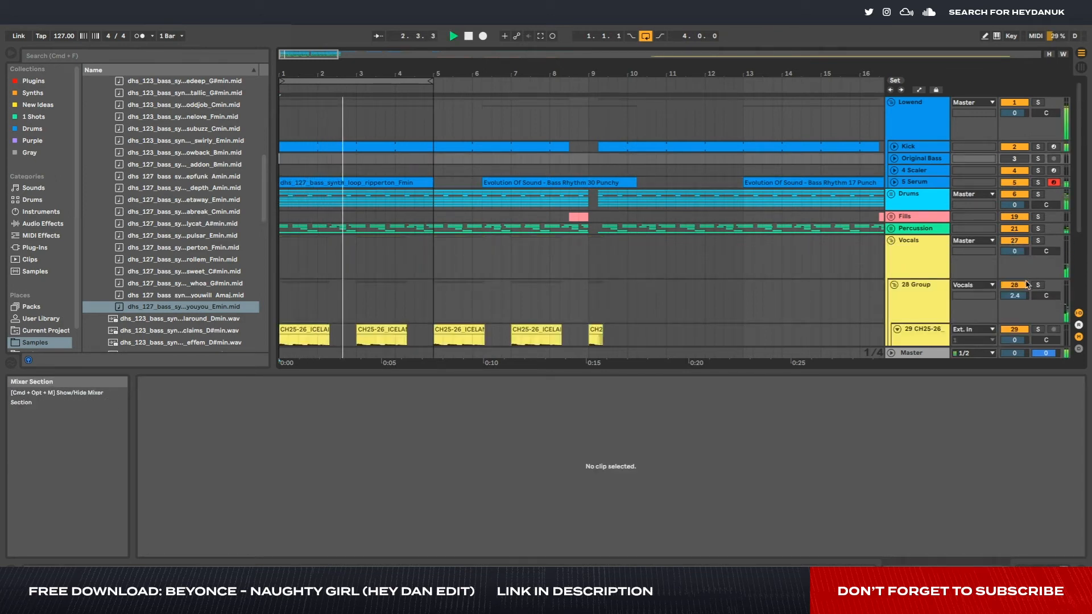
pyautogui.scroll(-2, 922, 280)
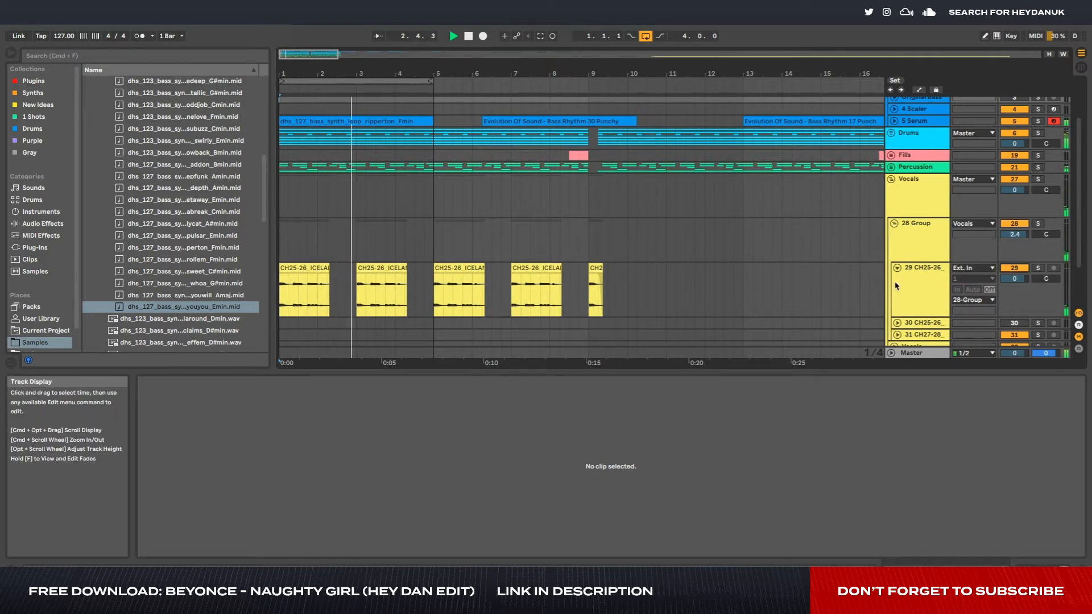
pyautogui.moveTo(290, 297); pyautogui.dragTo(412, 295)
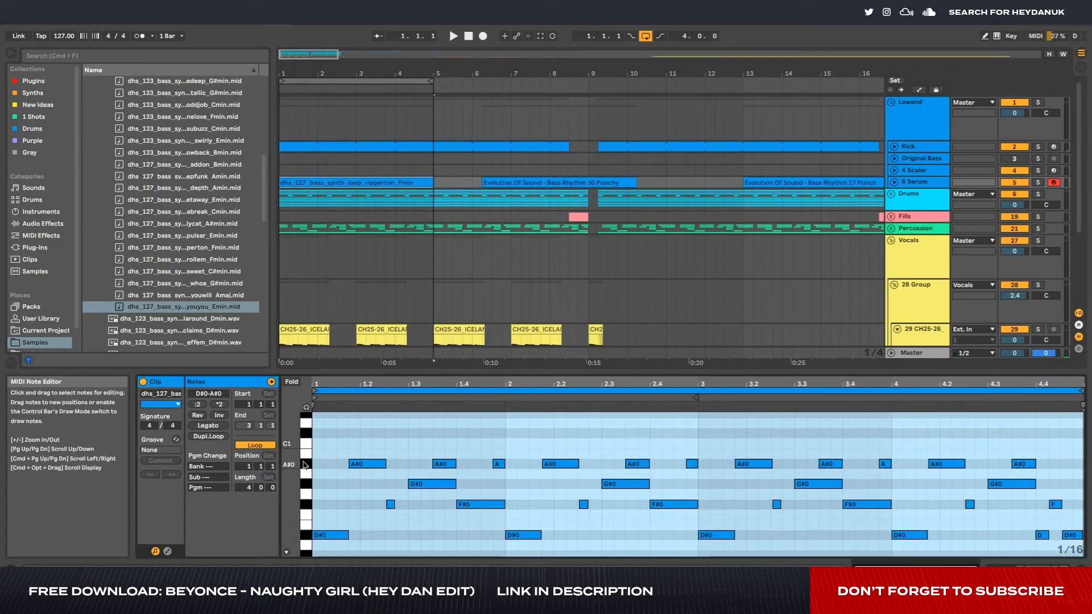
# - Try C1 and B0 as the pitch of the upper notes in the 5 Serum bass clip during playback
pyautogui.click(304, 465)
pyautogui.press('Up')
pyautogui.press('Up')
pyautogui.press('Up')
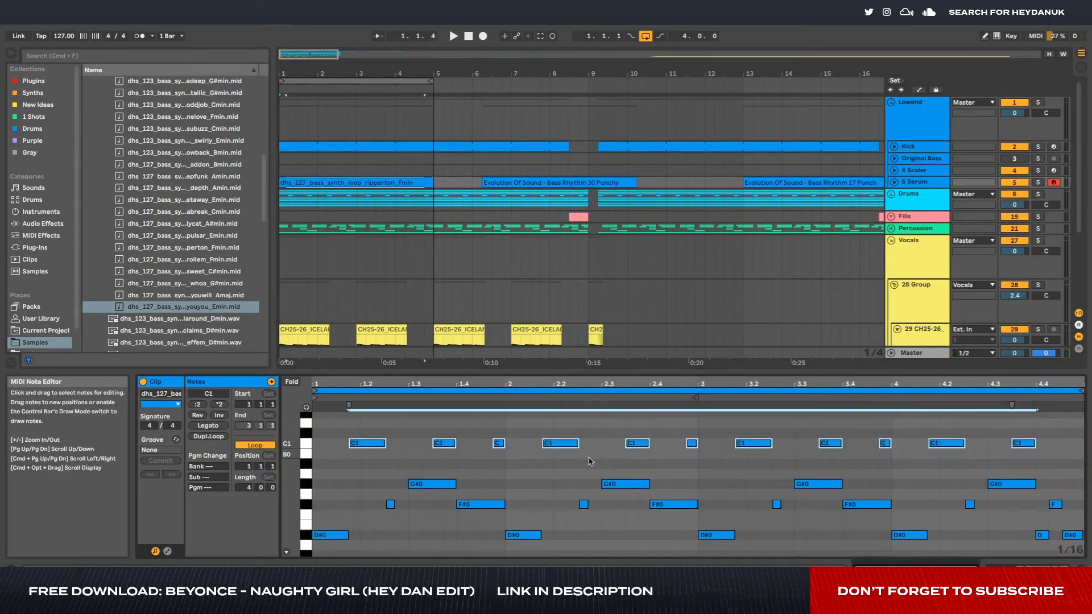
pyautogui.press('space')
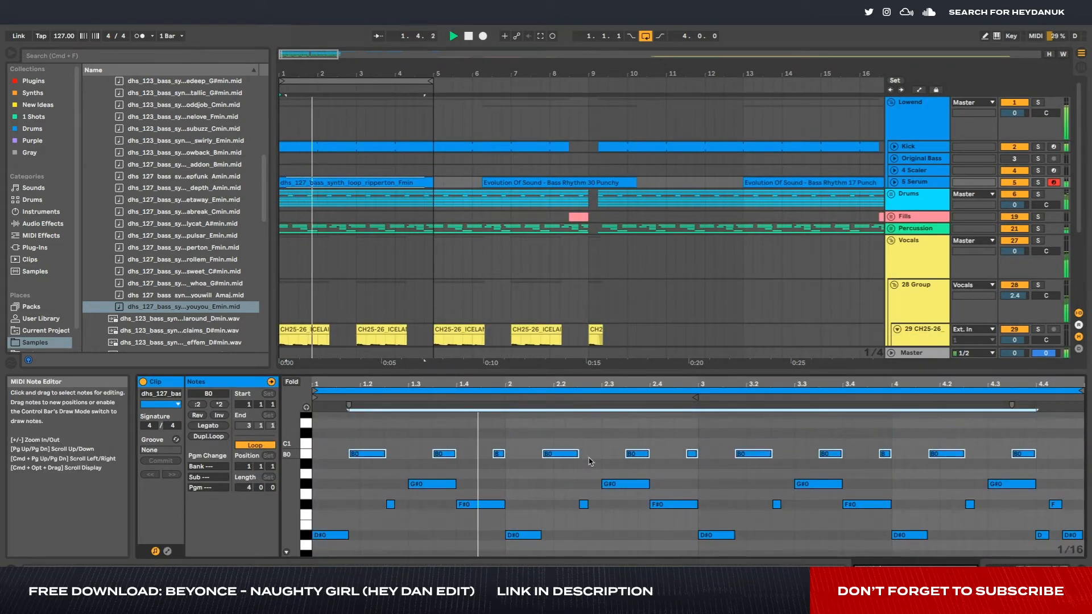
pyautogui.press('Down')
pyautogui.press('Down')
pyautogui.press('Down')
pyautogui.press('Down')
pyautogui.press('Down')
pyautogui.press('Up')
pyautogui.press('Up')
pyautogui.press('space')
# - Raise the short G#0 notes in the 5 Serum bass clip to A#0 and replay the loop
pyautogui.click(370, 489)
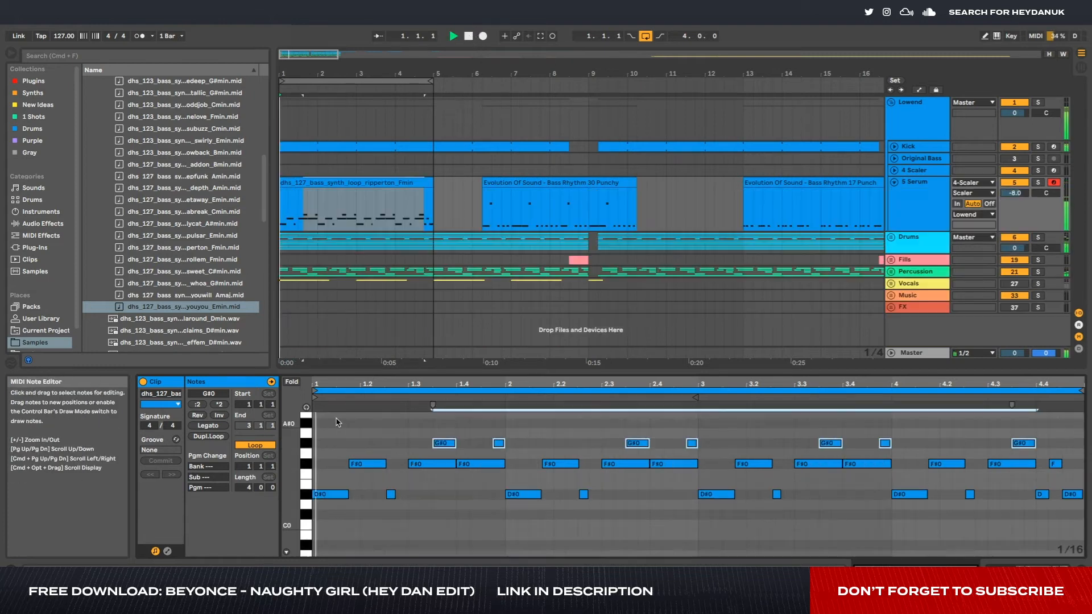
pyautogui.press('Up')
pyautogui.press('Up')
pyautogui.press('space')
pyautogui.press('space')
# - Raise the short bass note just before bar 2 to D#1, checking the pitch in playback
pyautogui.moveTo(467, 433); pyautogui.dragTo(517, 409)
pyautogui.press('Up')
pyautogui.press('Up')
pyautogui.press('Up')
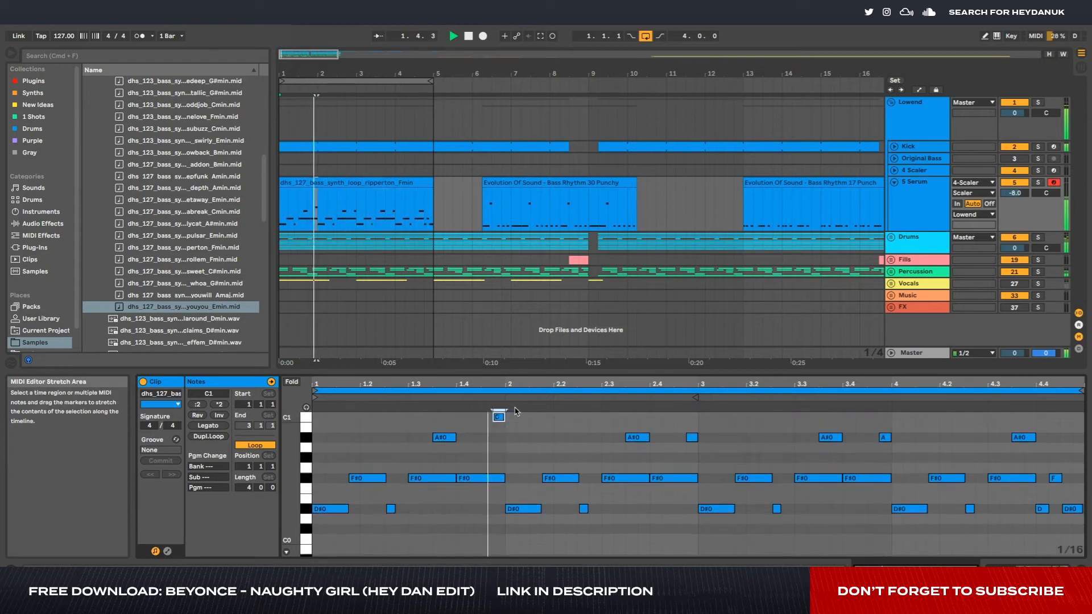
pyautogui.press('space')
pyautogui.press('space')
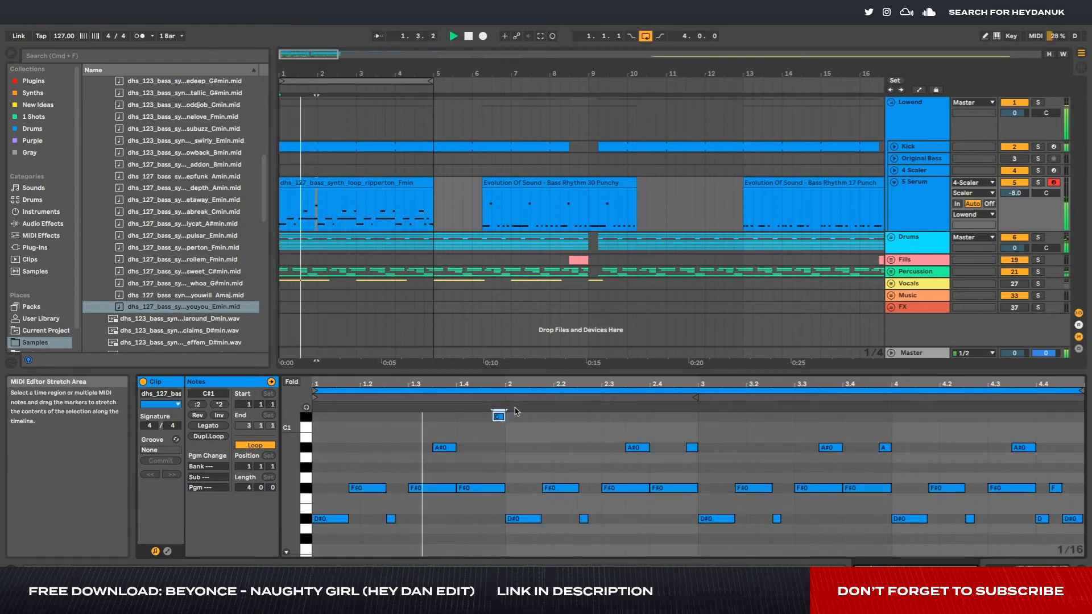
pyautogui.press('Up')
pyautogui.press('Up')
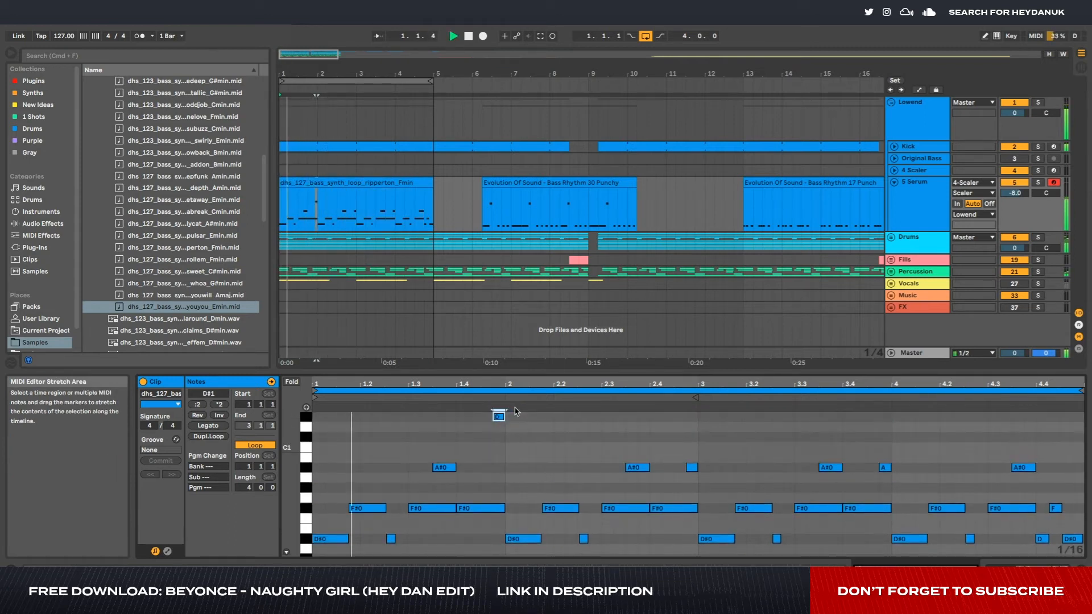
# - Raise the short bass note just before bar 3, and lower the D#1 note just before bar 2
pyautogui.click(692, 467)
pyautogui.press('Up')
pyautogui.press('Up')
pyautogui.press('Up')
pyautogui.press('Up')
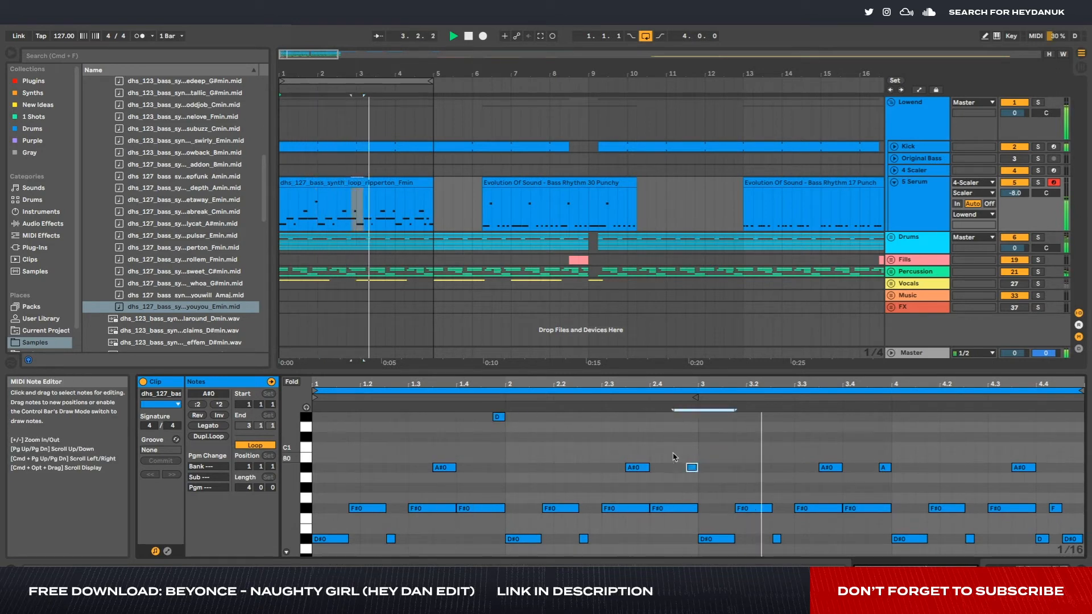
pyautogui.press('Up')
pyautogui.click(498, 417)
pyautogui.press('Down')
pyautogui.press('Down')
pyautogui.press('Down')
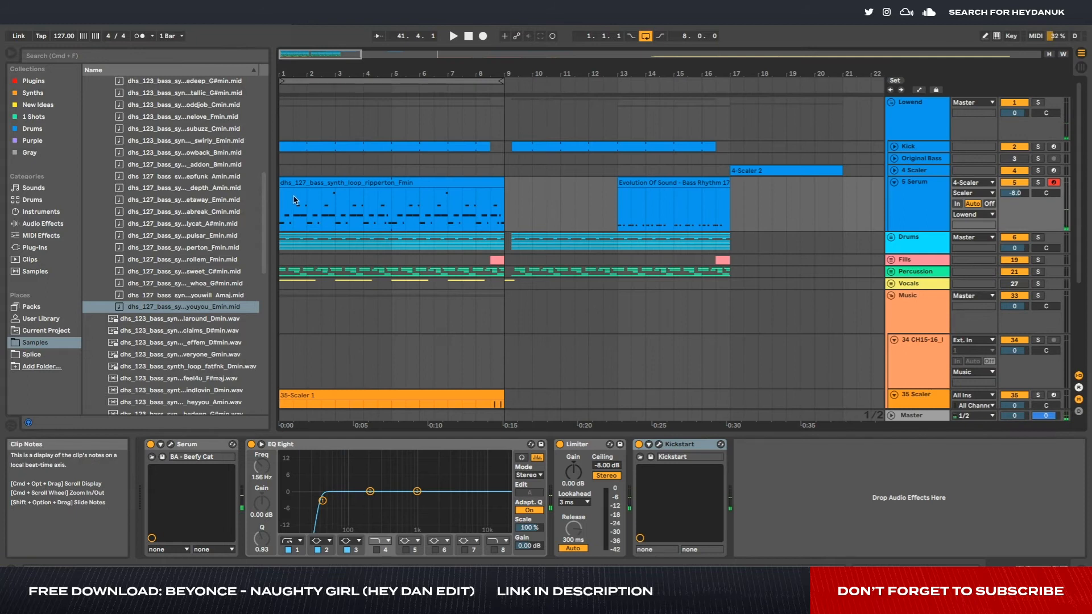
# - Fold the Music group, select the 5 Serum track and mark a stretch of its bass clip
pyautogui.scroll(-5, 880, 394)
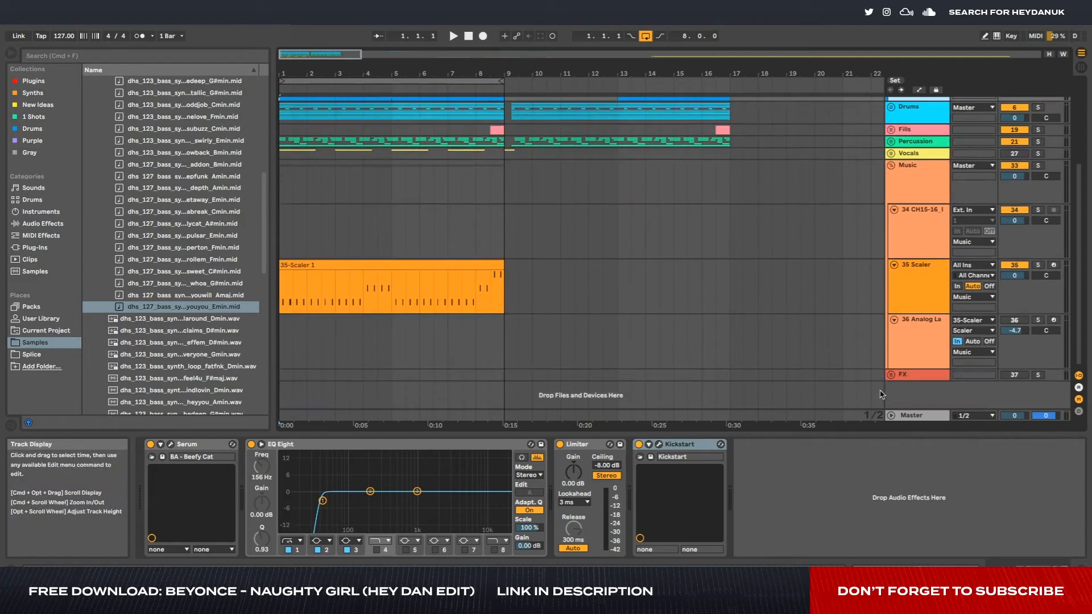
pyautogui.click(913, 288)
pyautogui.scroll(5, 908, 284)
pyautogui.click(891, 295)
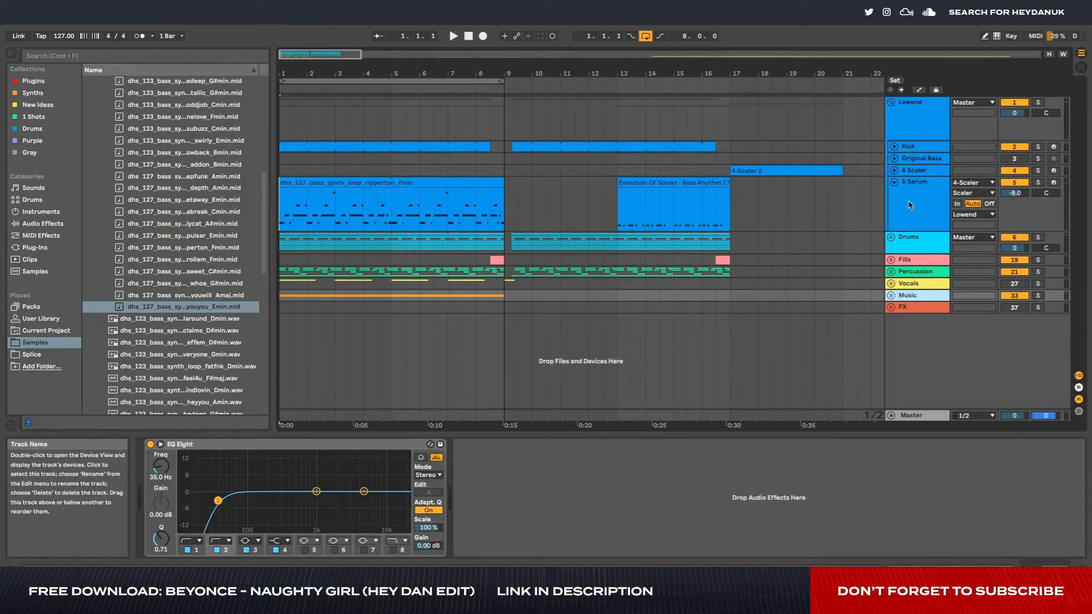
pyautogui.click(910, 205)
pyautogui.moveTo(280, 205); pyautogui.dragTo(463, 202)
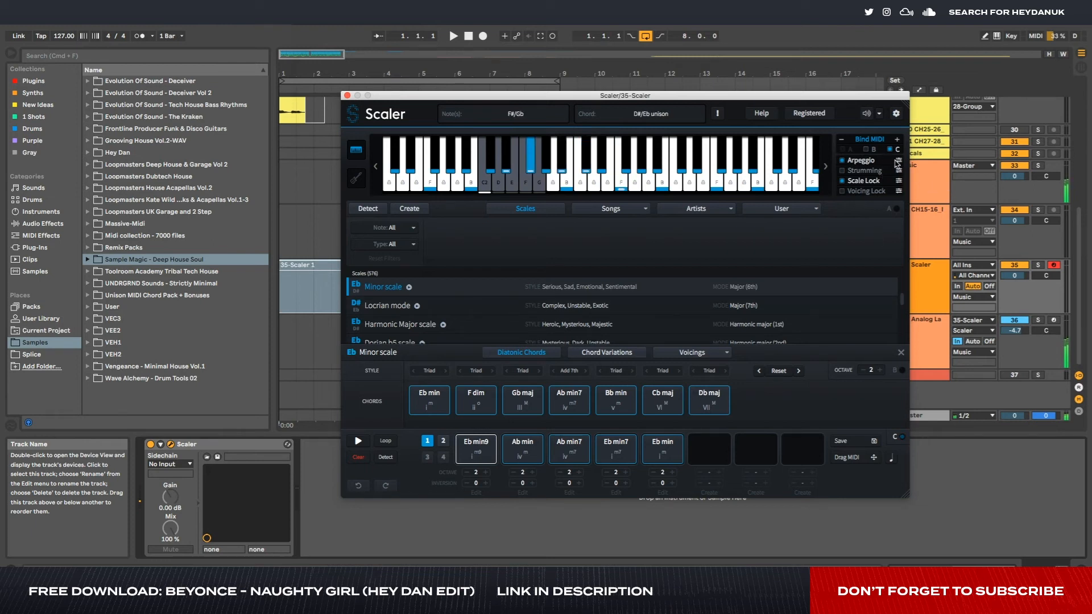
# - Check Scaler's arpeggio settings on the 35 Scaler track and play the arpeggiated chords
pyautogui.click(898, 161)
pyautogui.click(937, 275)
pyautogui.press('space')
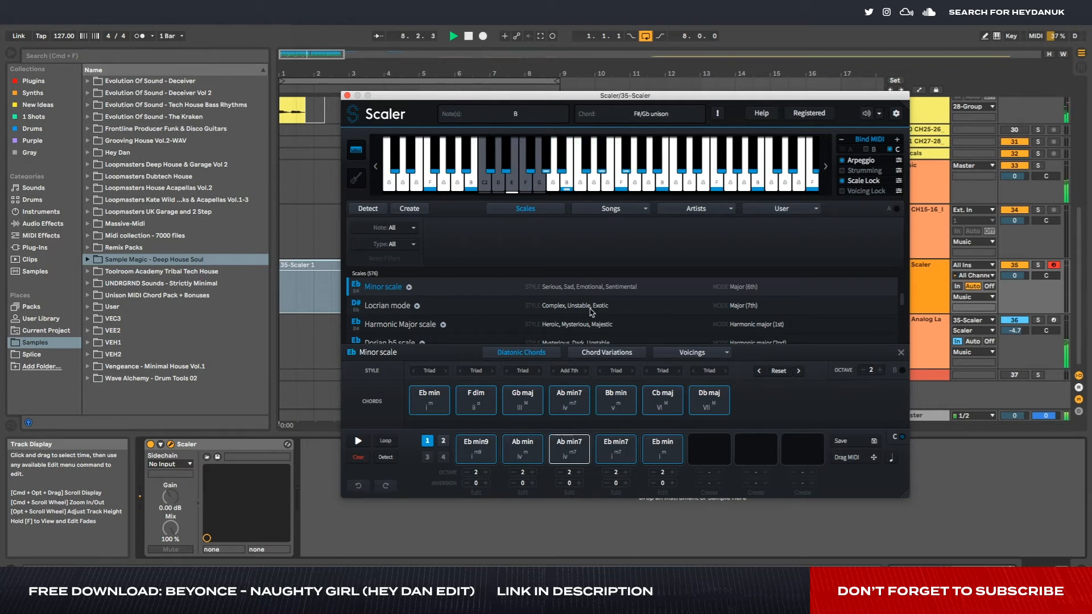
pyautogui.click(930, 263)
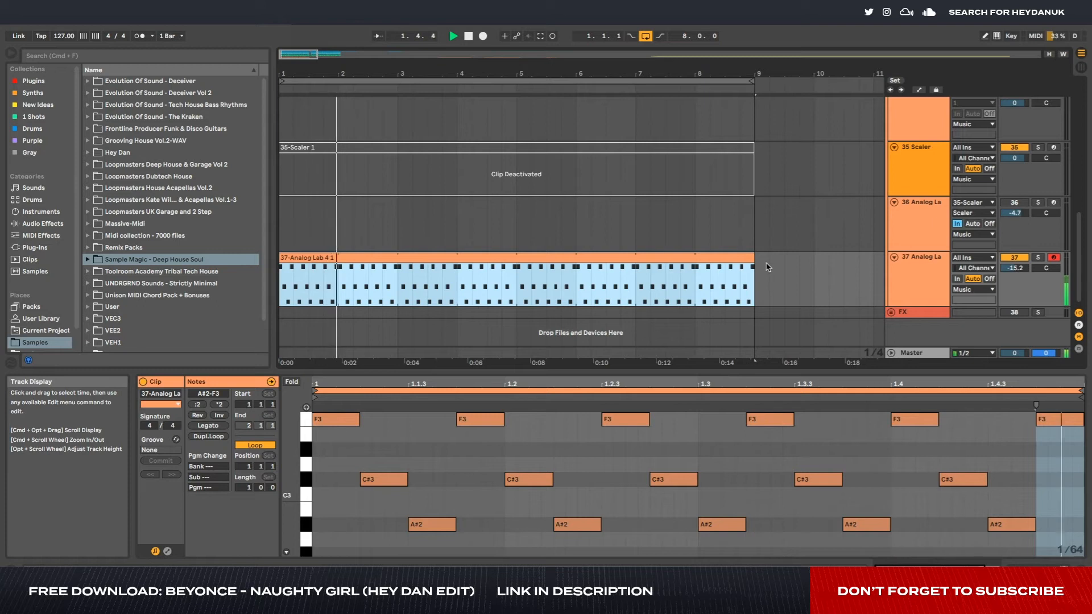
# - Lower the last F3 note in the 37 Analog Lab clip
pyautogui.click(1058, 422)
pyautogui.press('Down')
pyautogui.press('Down')
pyautogui.press('Down')
pyautogui.press('Down')
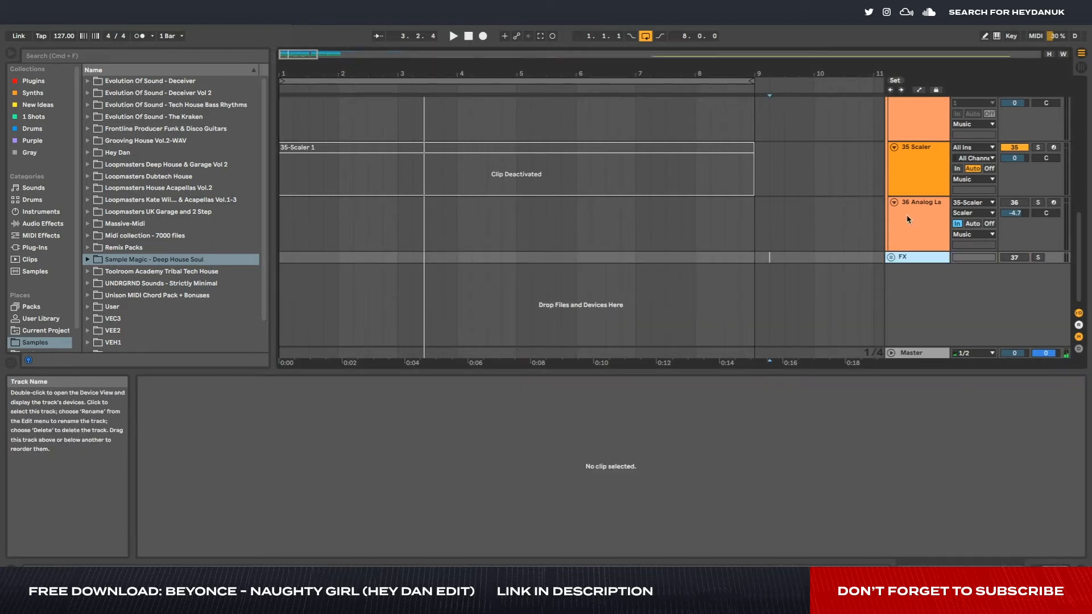
# - Record a four-bar clip on the 35 Scaler track, replay it and open its notes
pyautogui.click(914, 178)
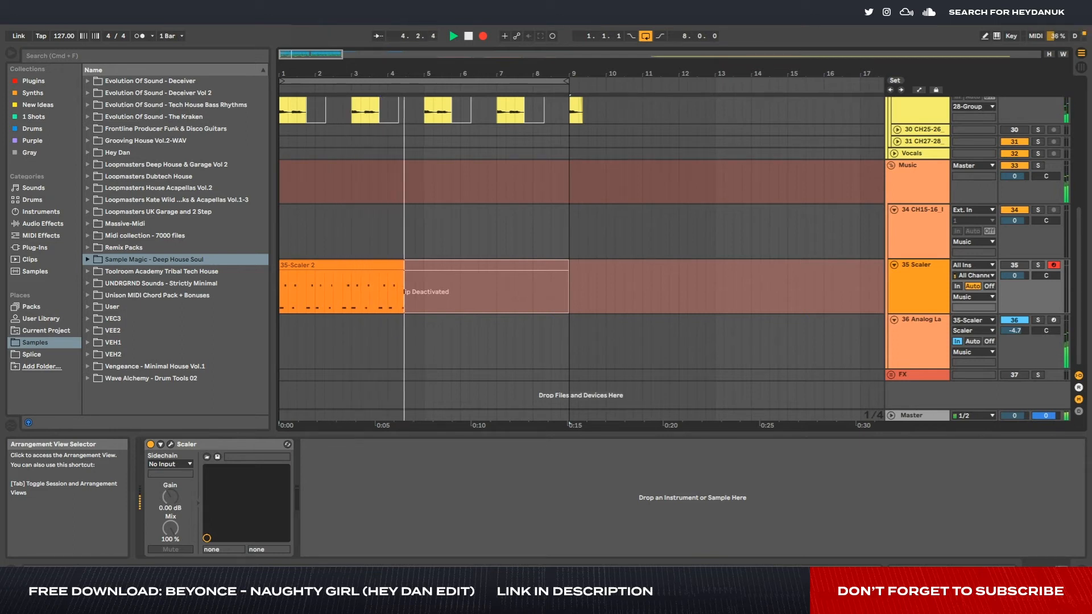
pyautogui.press('space')
pyautogui.press('space')
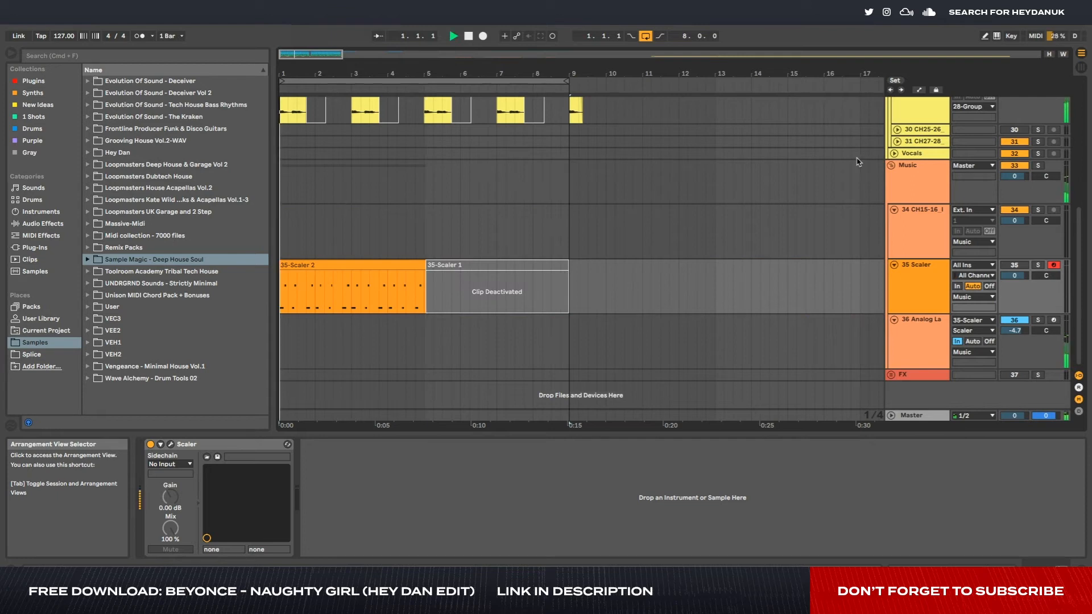
pyautogui.doubleClick(373, 265)
# - Try quantizing all notes of the 35-Scaler 2 clip and listen to the result
pyautogui.press('space')
pyautogui.click(575, 469)
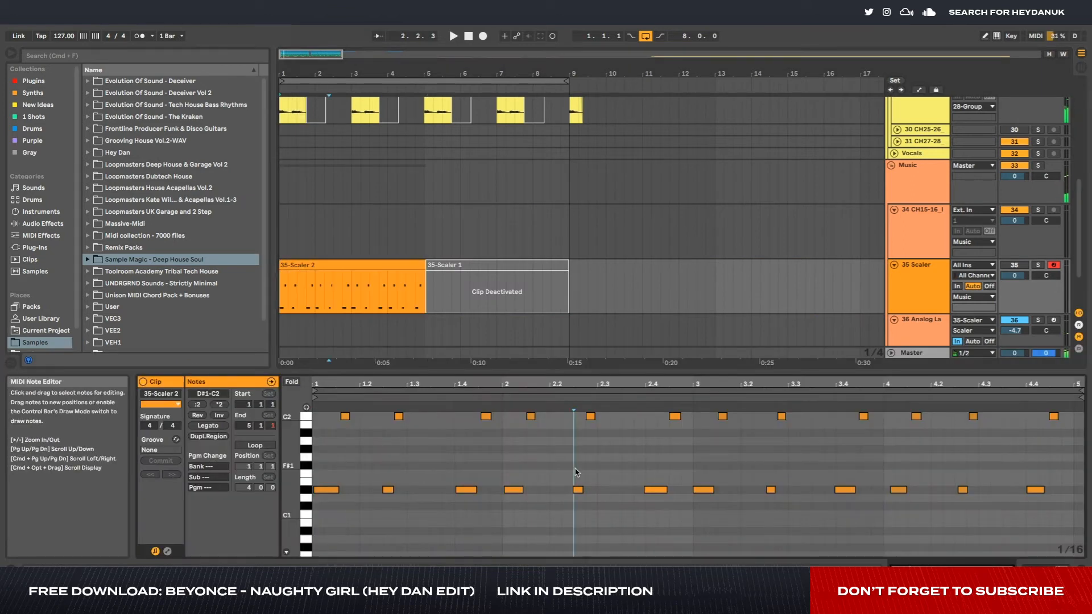
pyautogui.press('super+a')
pyautogui.press('shift+super+u')
pyautogui.press('Return')
pyautogui.press('space')
pyautogui.click(444, 468)
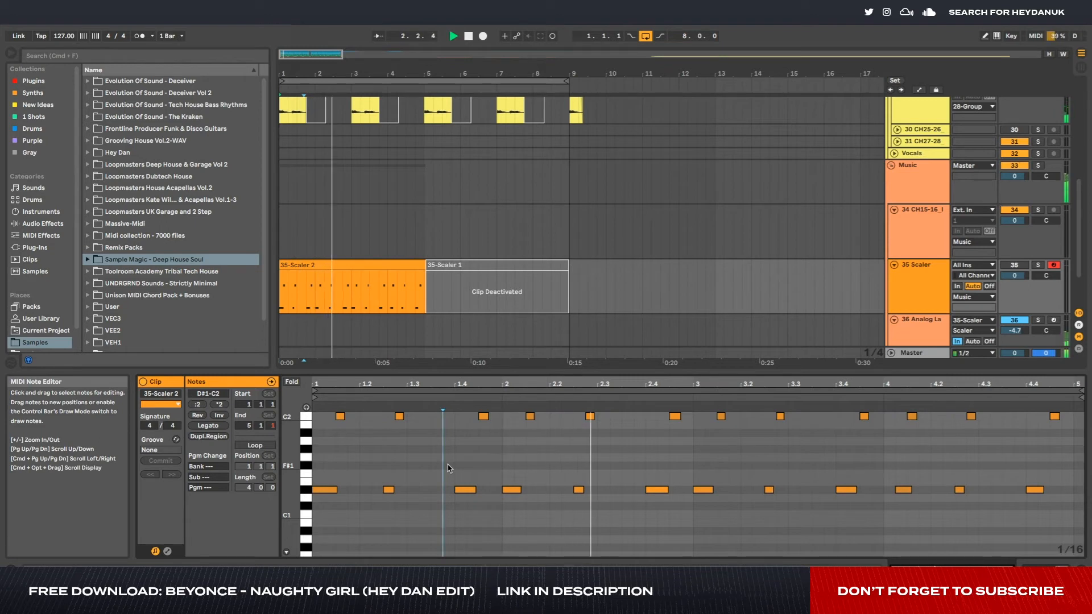
# - Undo the quantization of the 35-Scaler 2 clip and replay the original timing
pyautogui.press('super+z')
pyautogui.press('space')
pyautogui.press('space')
# - Quantize only the longer D#1 notes of the 35-Scaler 2 clip
pyautogui.click(383, 467)
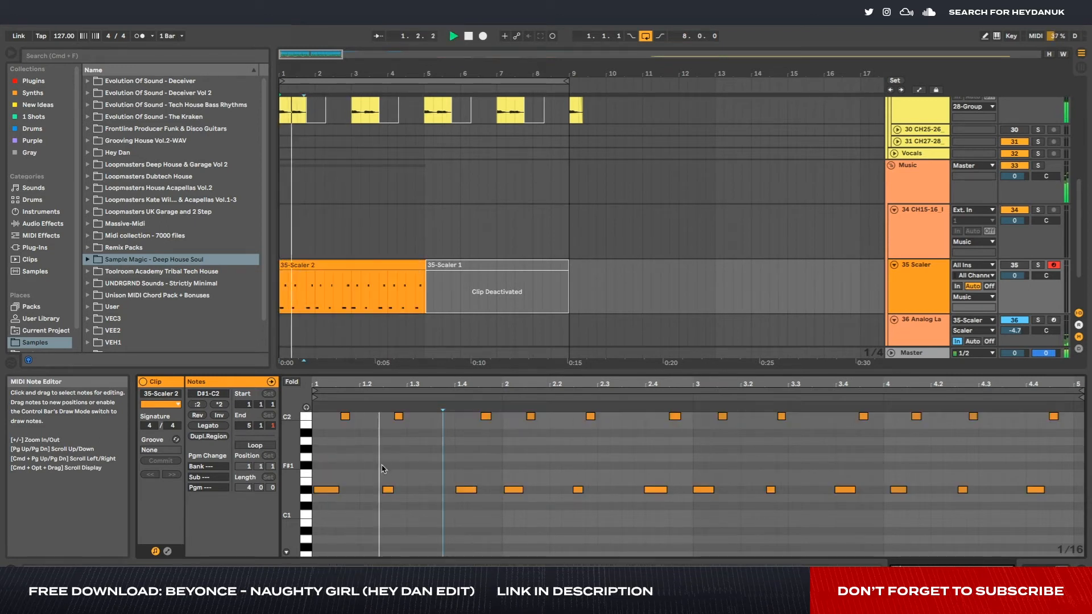
pyautogui.moveTo(500, 471); pyautogui.dragTo(525, 506)
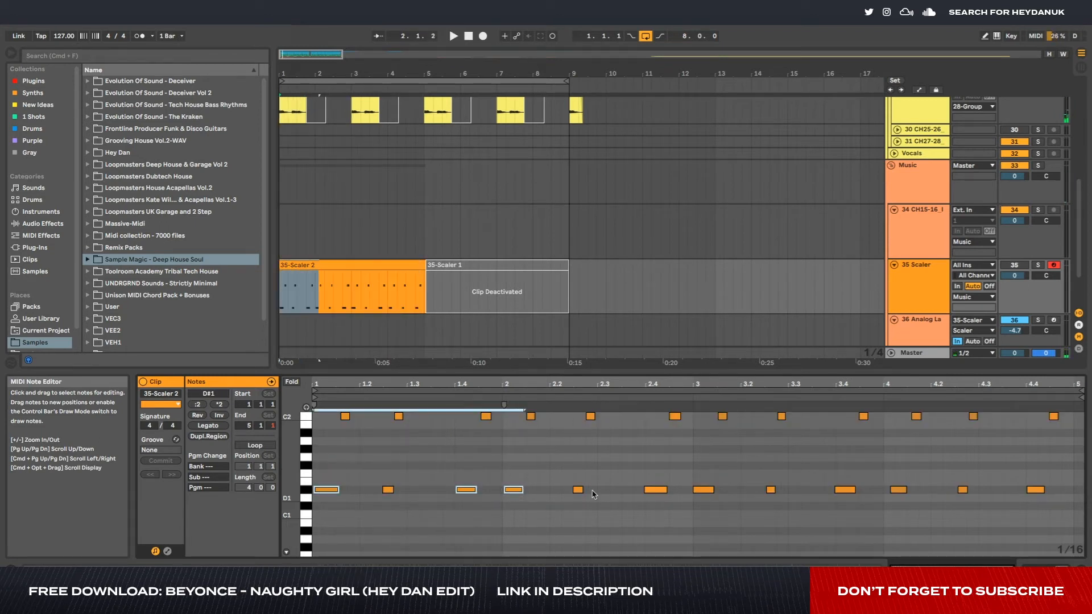
pyautogui.moveTo(636, 468); pyautogui.dragTo(640, 485)
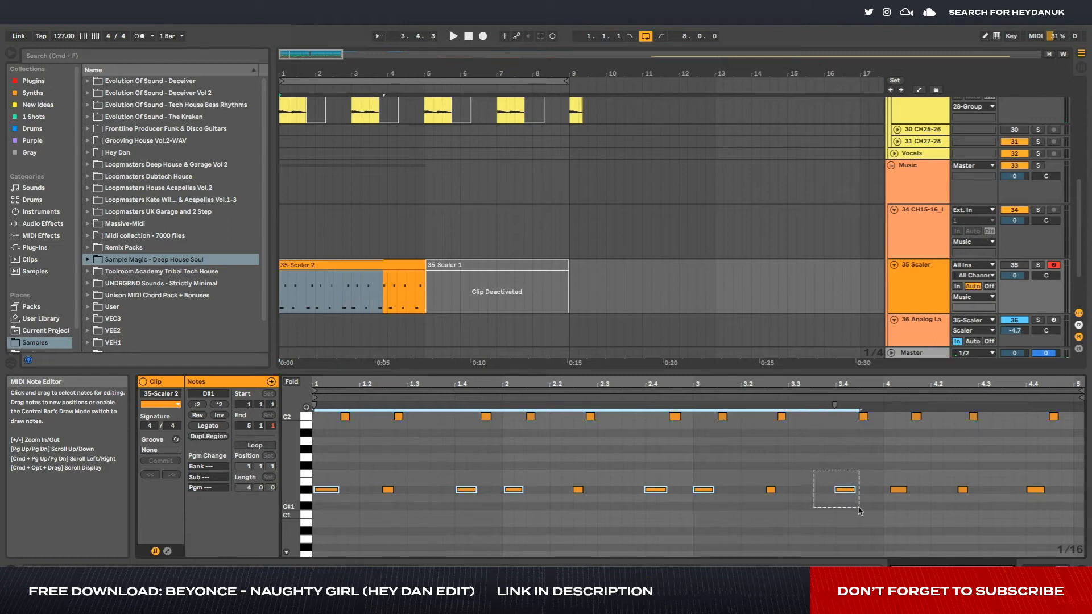
pyautogui.press('super+shift+u')
pyautogui.press('Return')
pyautogui.click(975, 513)
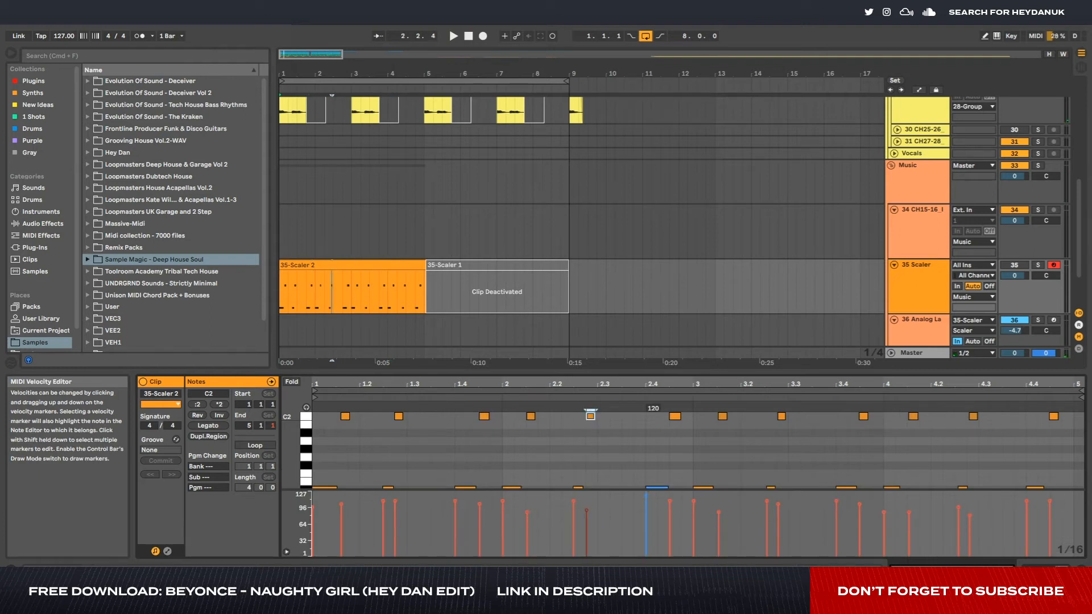
# - Lower the velocities of the first two C2 notes in the 35-Scaler 2 clip and replay it
pyautogui.press('space')
pyautogui.moveTo(394, 502)
pyautogui.mouseDown()
pyautogui.moveTo(396, 516)
pyautogui.moveTo(312, 503)
pyautogui.mouseUp()
pyautogui.press('space')
pyautogui.press('space')
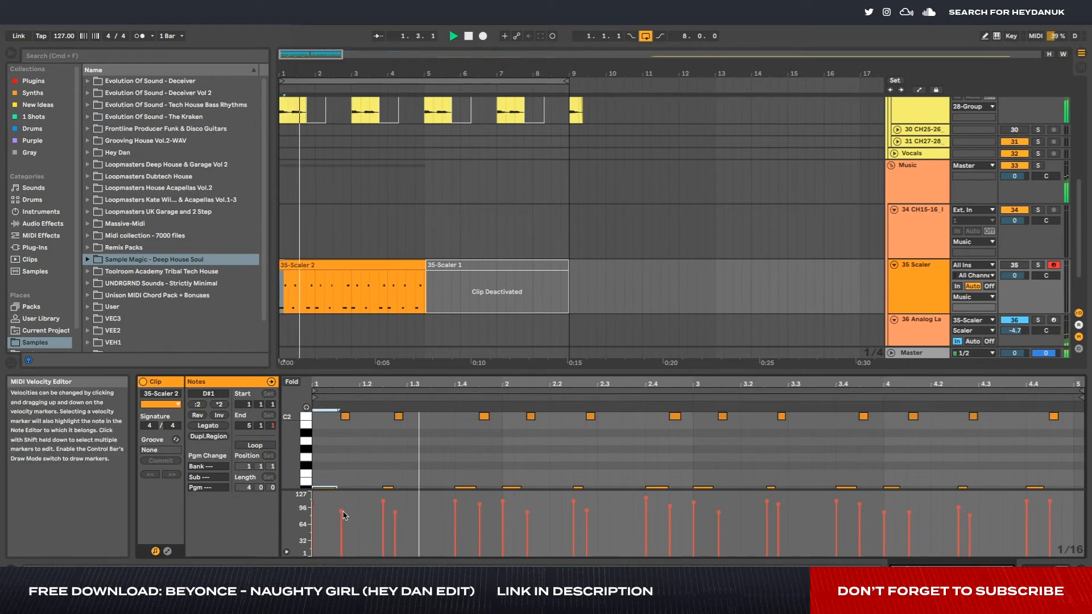
pyautogui.click(406, 456)
pyautogui.press('space')
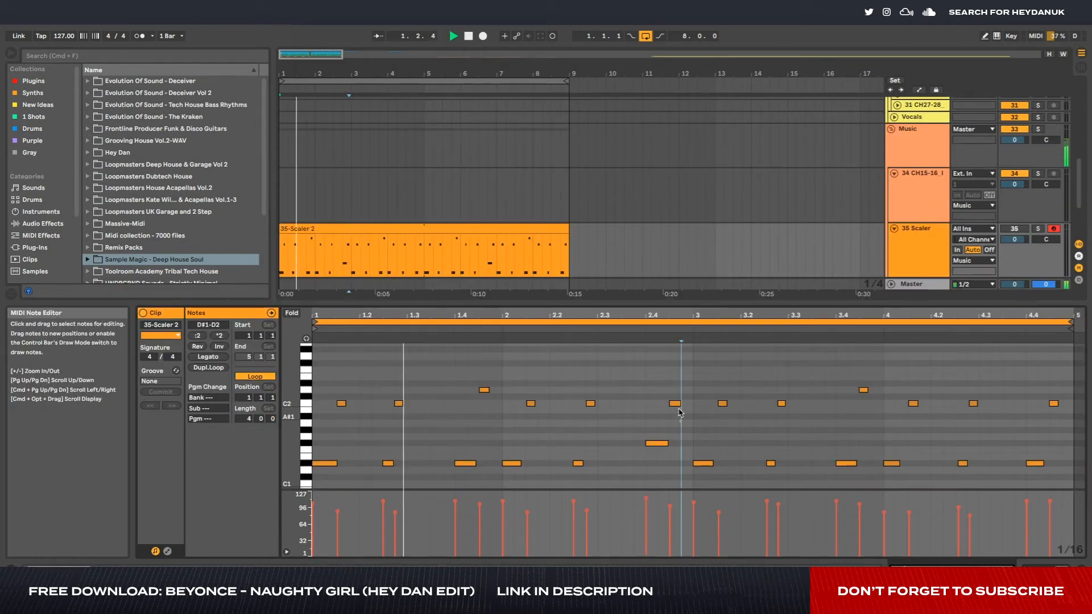
# - Raise the C2 note between 2.4 and bar 3 to D2, comparing higher pitches during playback
pyautogui.click(675, 390)
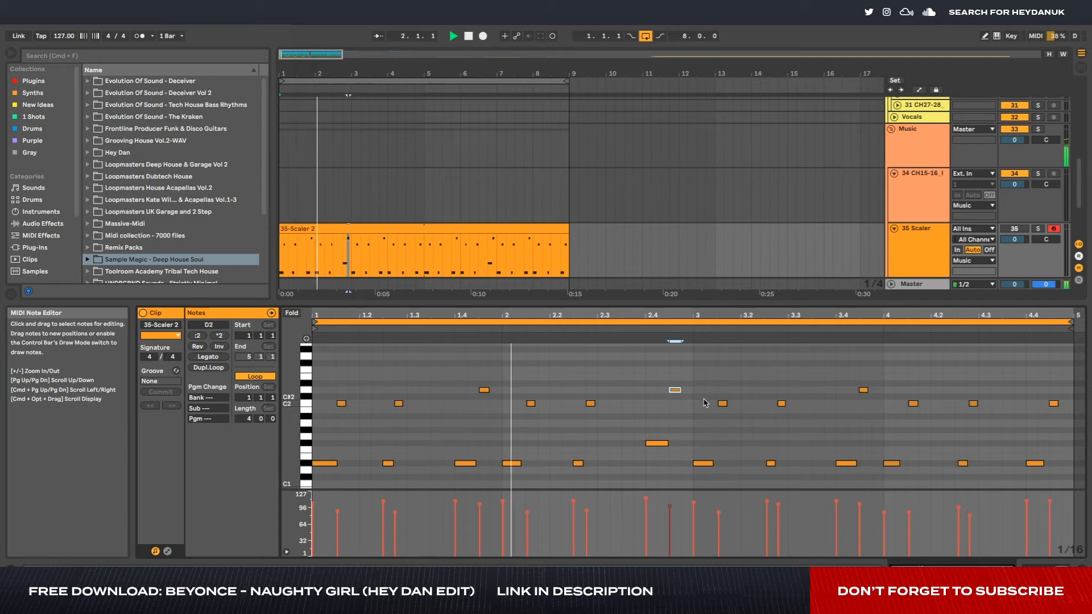
pyautogui.press('Up')
pyautogui.press('Up')
pyautogui.press('Down')
pyautogui.press('Down')
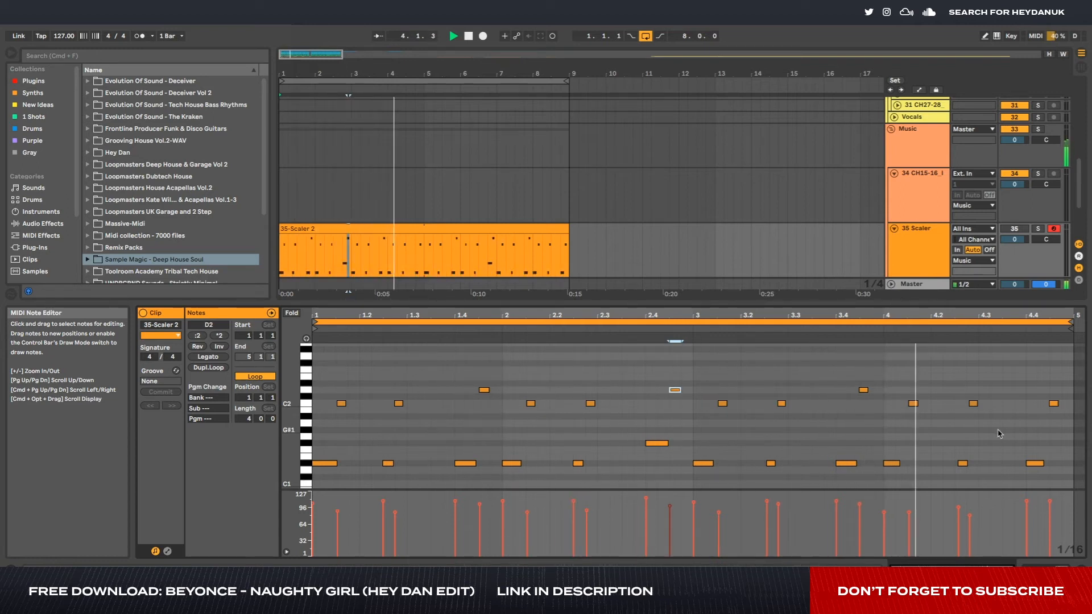
# - Raise the D#1 note between 4.2 and 4.3 to F#1, and set the following D2 note's velocity to 93
pyautogui.press('space')
pyautogui.moveTo(943, 428); pyautogui.dragTo(987, 479)
pyautogui.press('Up')
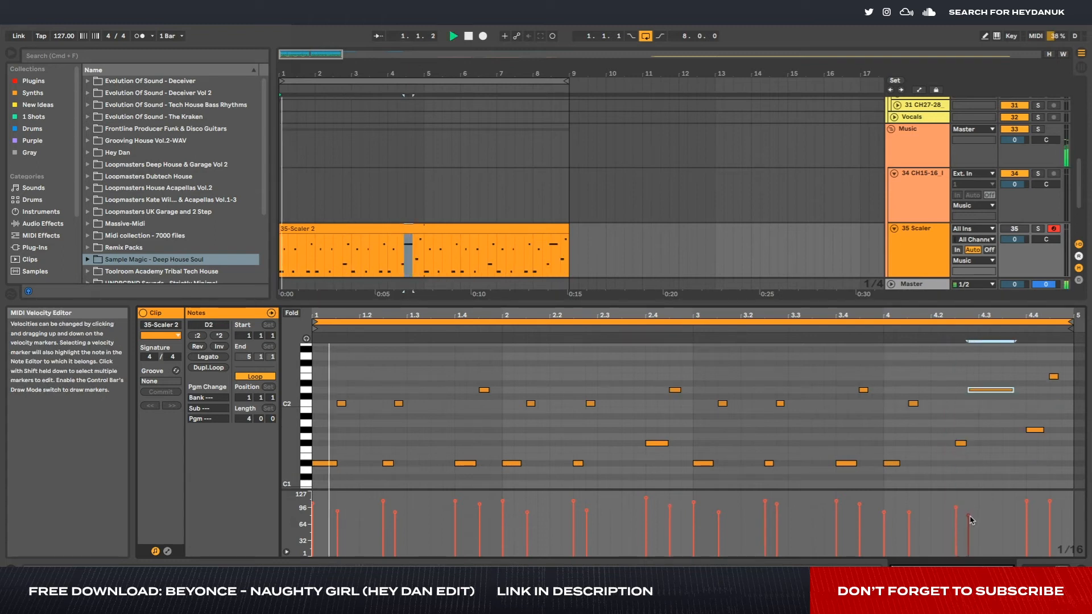
pyautogui.click(970, 519)
pyautogui.moveTo(968, 518); pyautogui.dragTo(968, 509)
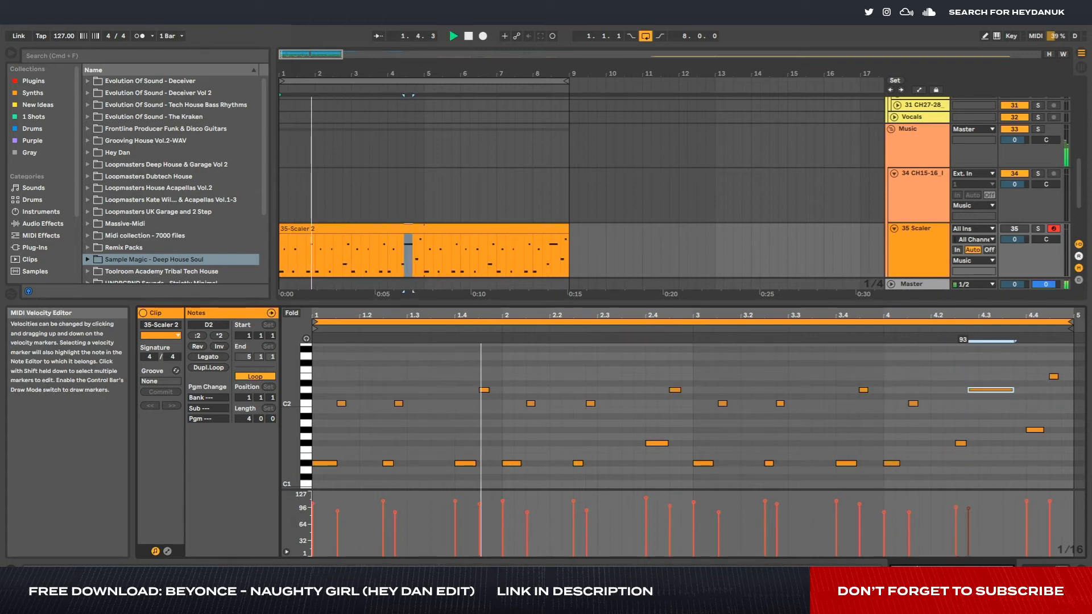
# - Extend the F#1 note between 4.2 and 4.3 to start one sixteenth earlier, and set the insert marker at bar 4
pyautogui.moveTo(960, 444); pyautogui.dragTo(949, 444)
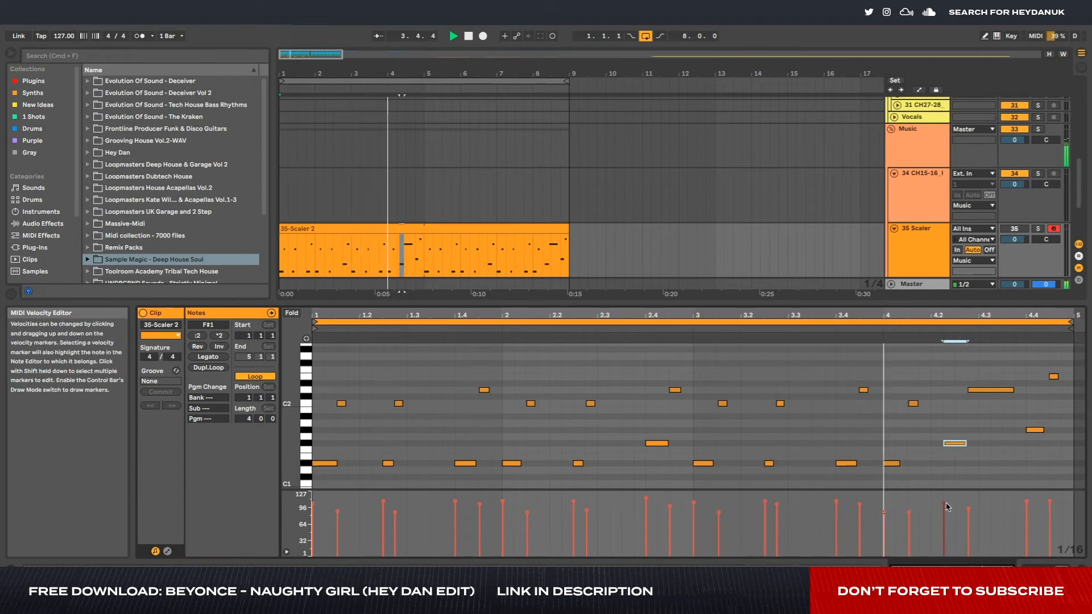
pyautogui.moveTo(954, 444); pyautogui.dragTo(952, 445)
pyautogui.press('space')
pyautogui.click(888, 431)
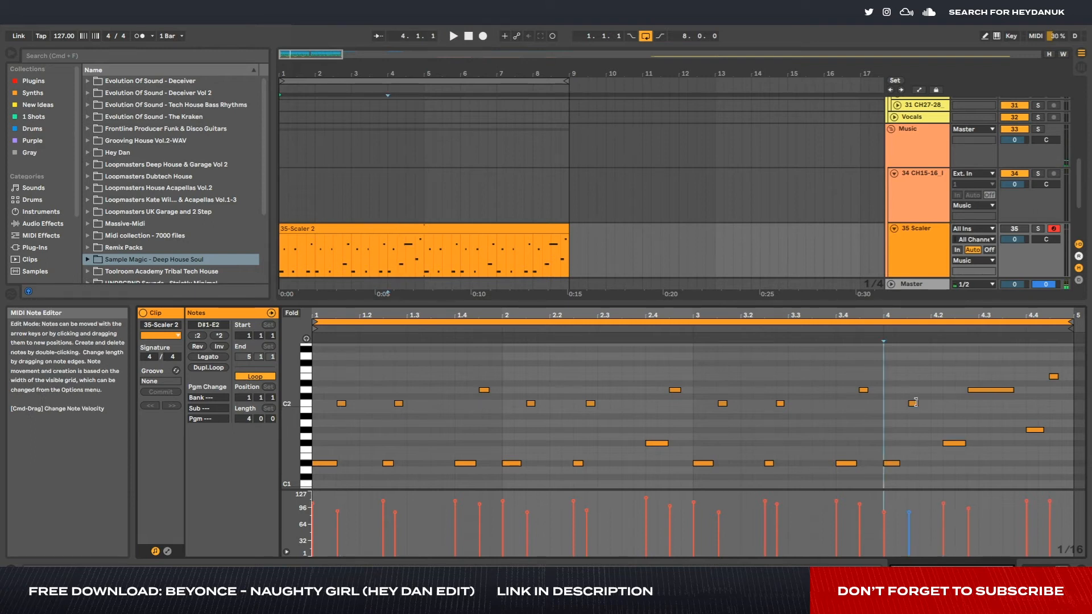
# - Extend the C2 note between bar 4 and 4.2 to end at 4.2, and fold the Scaler and Analog Lab tracks
pyautogui.click(925, 405)
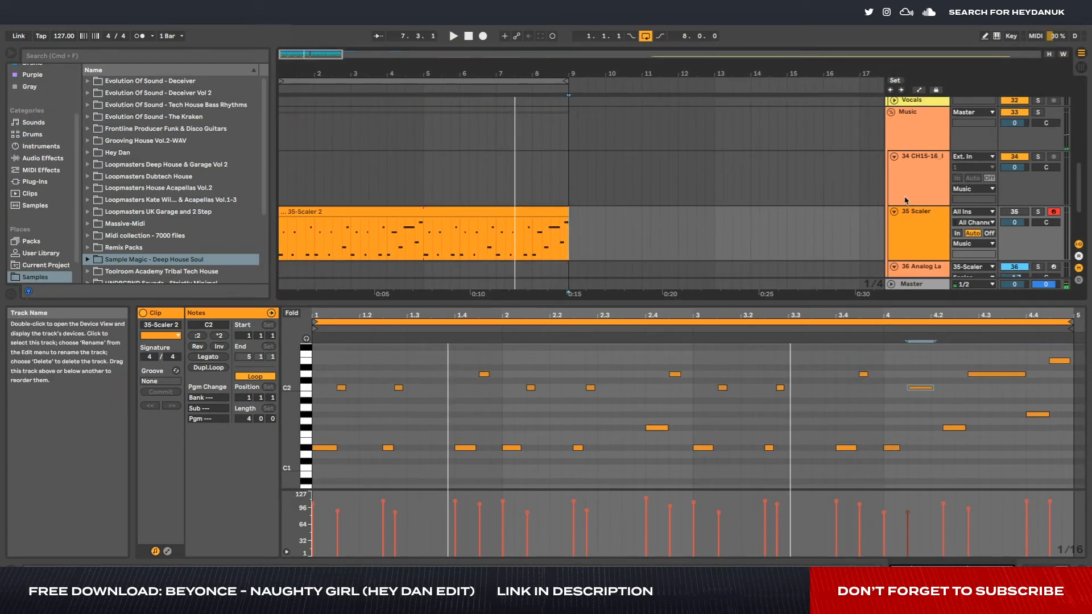
pyautogui.click(894, 212)
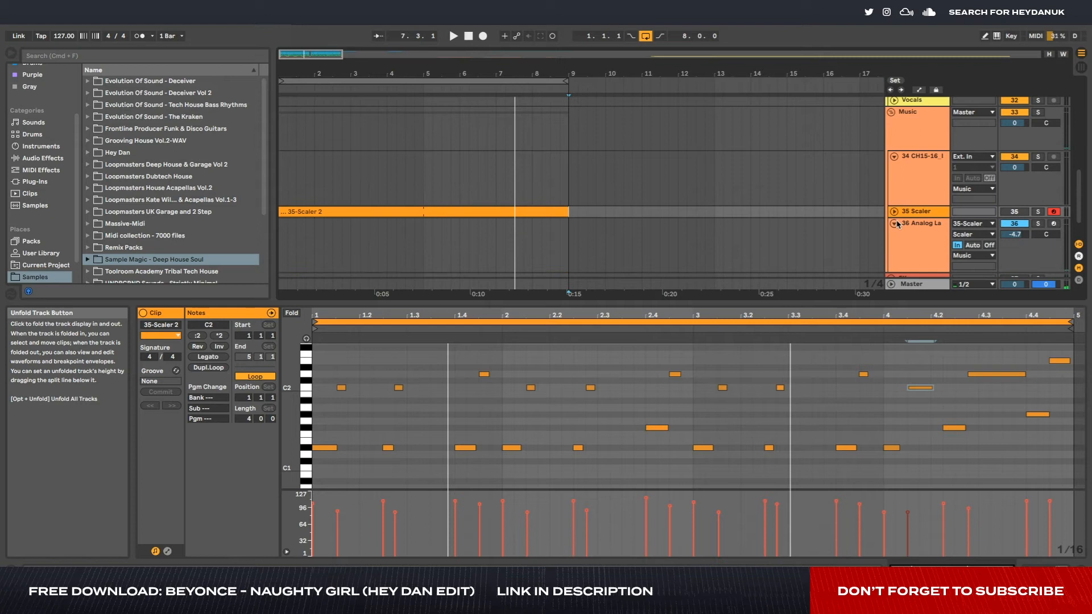
pyautogui.click(894, 223)
# - Duplicate the 35-Scaler 2 clip so a copy follows from bar 9 to bar 17
pyautogui.scroll(3, 883, 194)
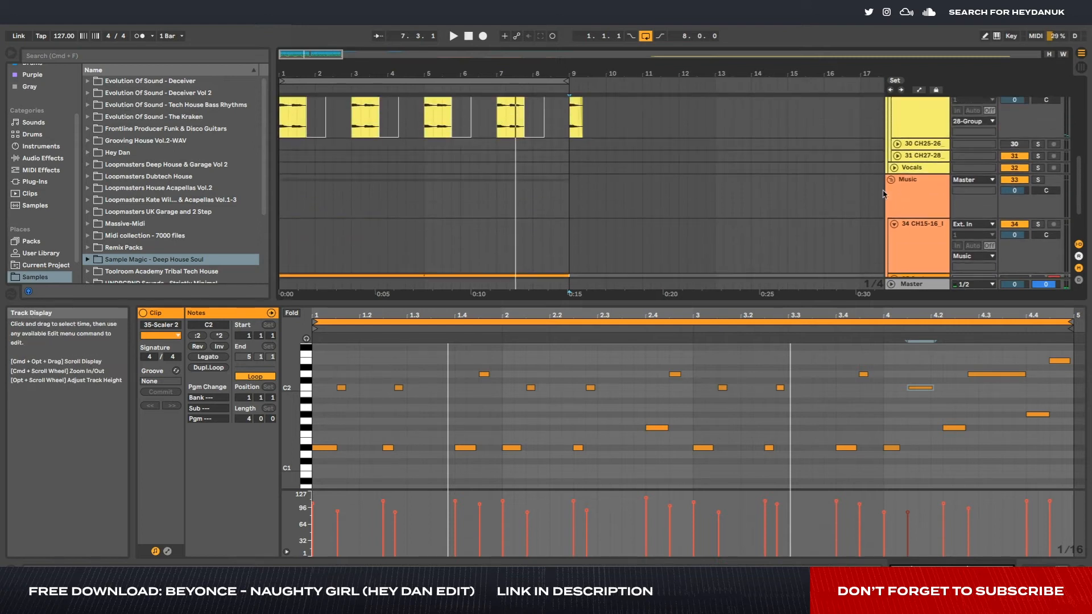
pyautogui.click(894, 186)
pyautogui.click(891, 181)
pyautogui.scroll(4, 840, 194)
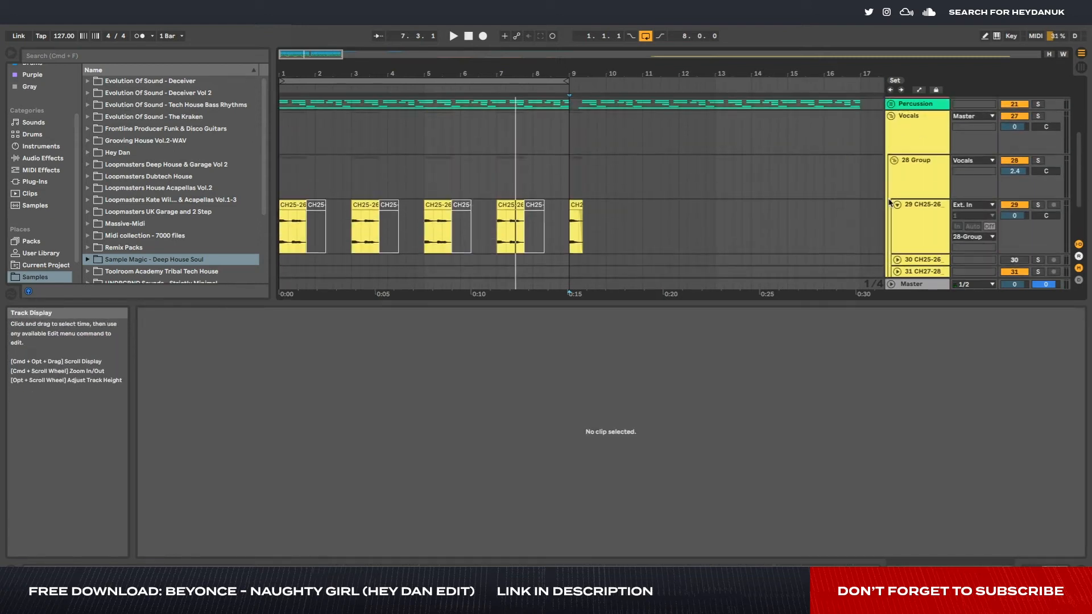
pyautogui.scroll(-3, 842, 228)
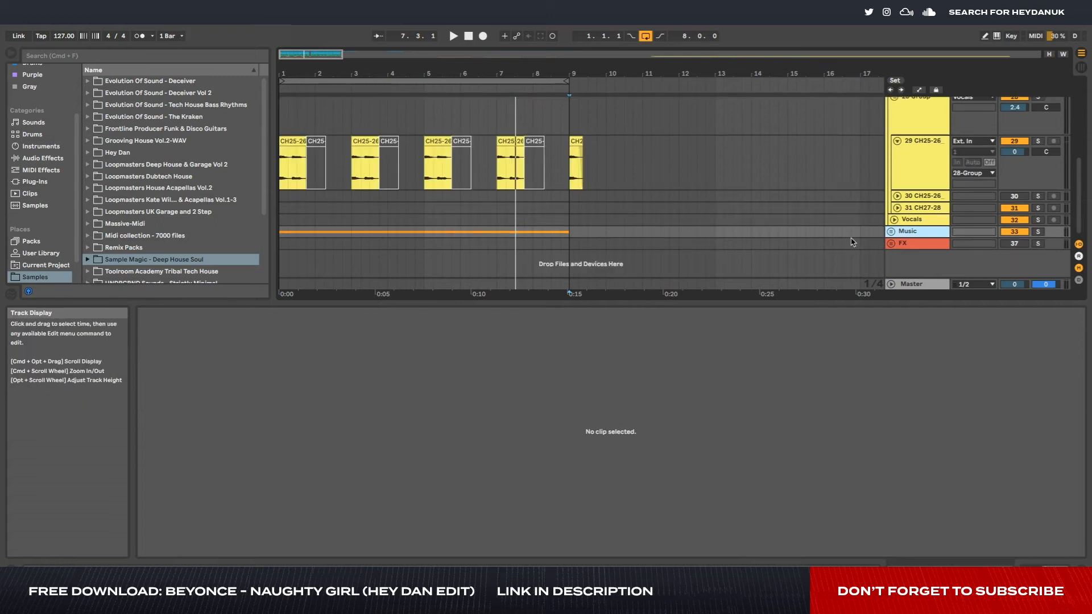
pyautogui.click(892, 231)
pyautogui.scroll(-3, 682, 216)
pyautogui.click(555, 219)
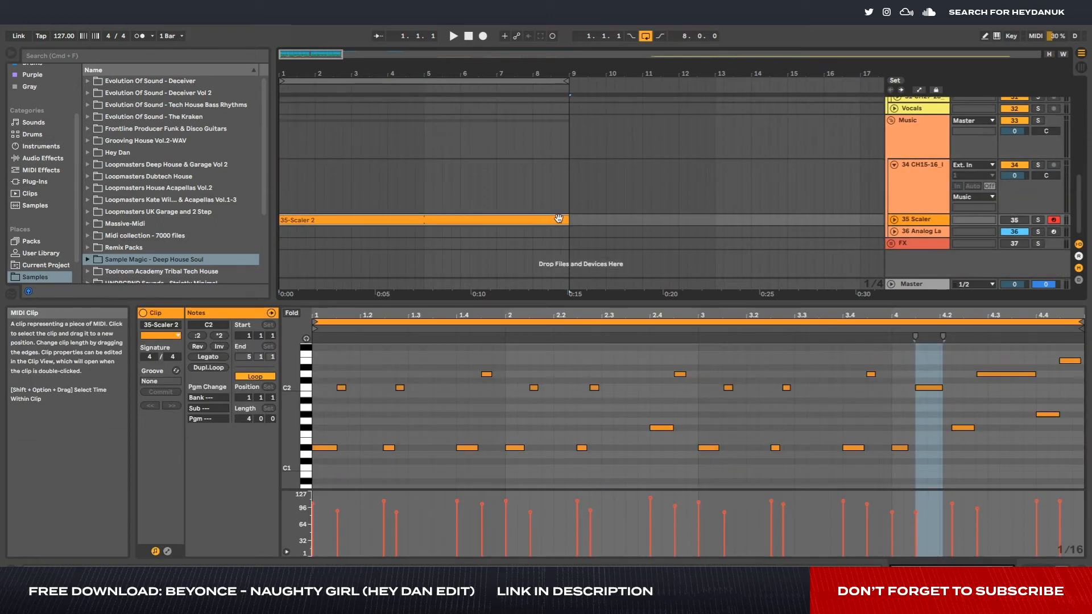
pyautogui.press('super+d')
# - Run the lead vocal clip on track 29 from bar 9 to bar 25, and set the loop to bars 9–17
pyautogui.scroll(4, 712, 203)
pyautogui.press('-')
pyautogui.press('-')
pyautogui.click(407, 184)
pyautogui.hscroll(15, 778, 200)
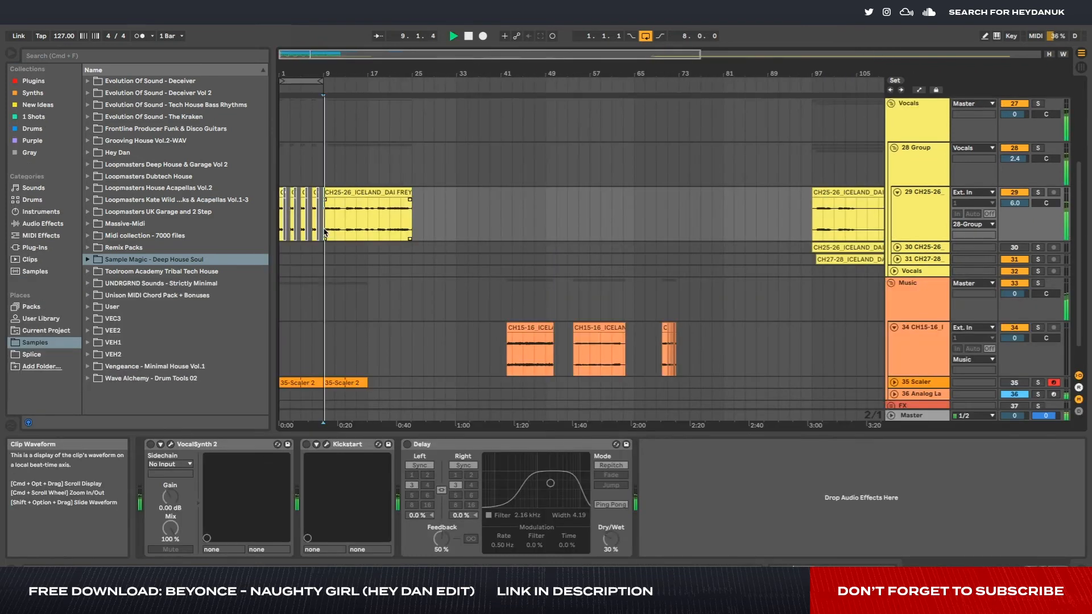
pyautogui.click(901, 206)
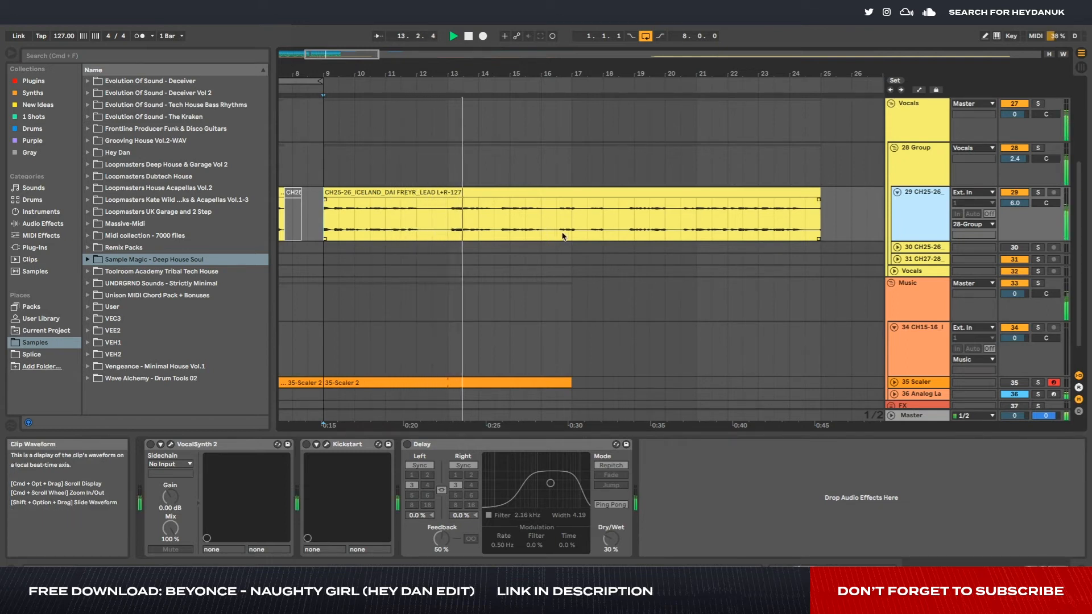
pyautogui.hscroll(-5, 372, 109)
pyautogui.moveTo(498, 81); pyautogui.dragTo(747, 82)
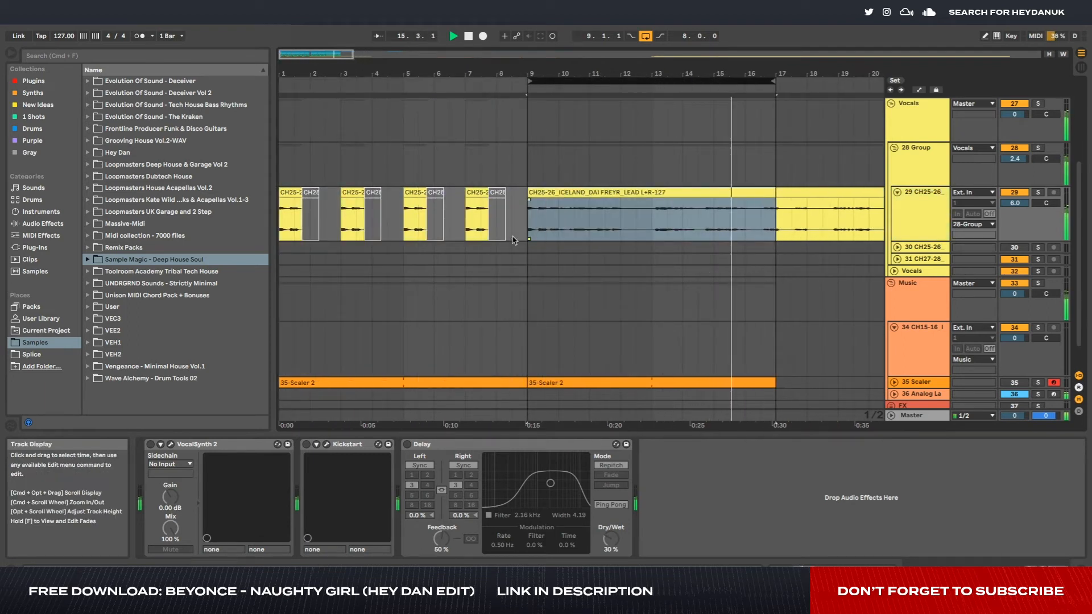
# - Move the lead vocal chops from bars 1–9 to bar 29 on the same track, and stop playback
pyautogui.moveTo(526, 222); pyautogui.dragTo(249, 217)
pyautogui.press('Delete')
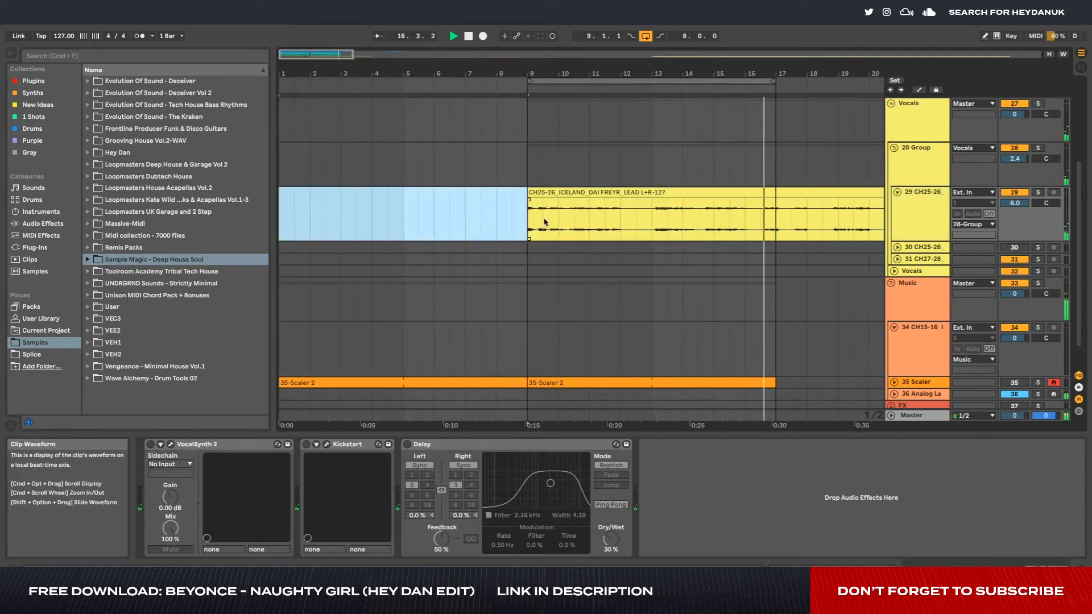
pyautogui.press('-')
pyautogui.click(704, 221)
pyautogui.press('super+v')
pyautogui.press('space')
# - Move the long lead vocal clip to start at bar 1, and play it with bars 1–17 looped
pyautogui.moveTo(477, 191); pyautogui.dragTo(347, 193)
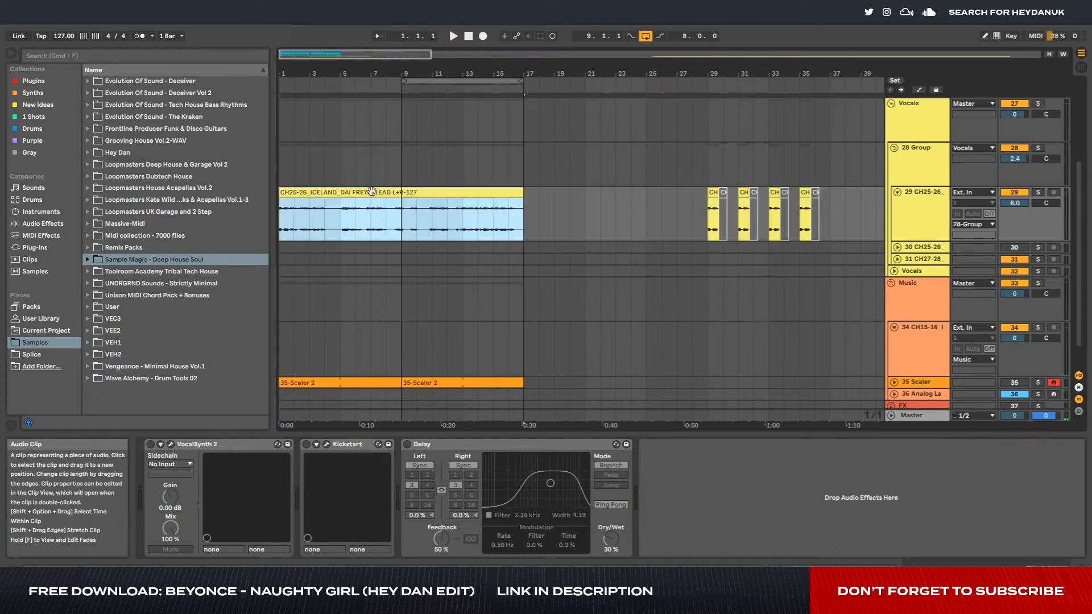
pyautogui.press('super+l')
pyautogui.click(281, 217)
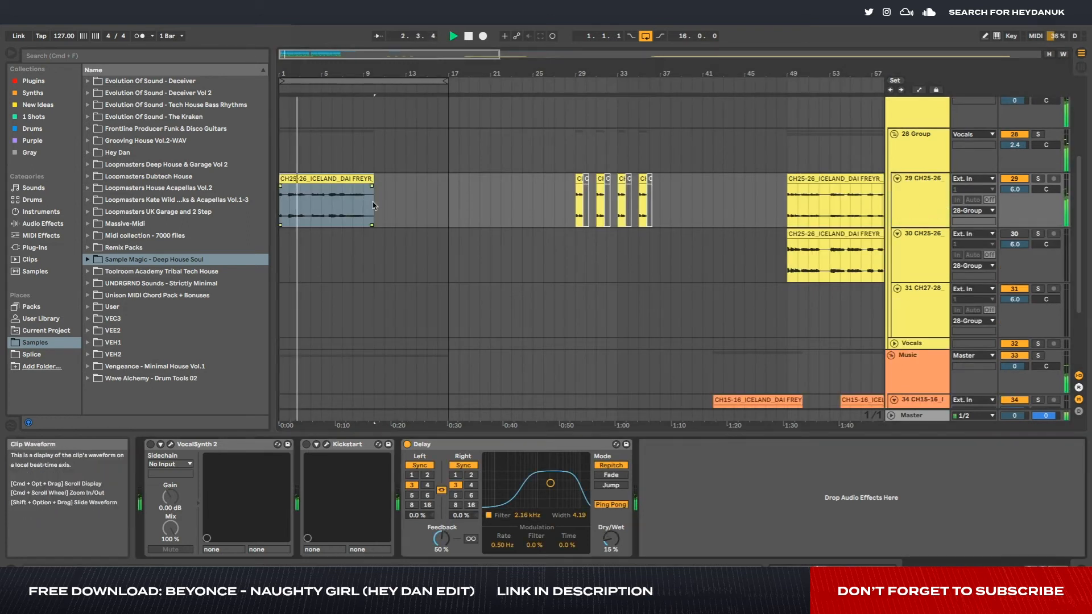
pyautogui.moveTo(1004, 195); pyautogui.dragTo(1005, 208)
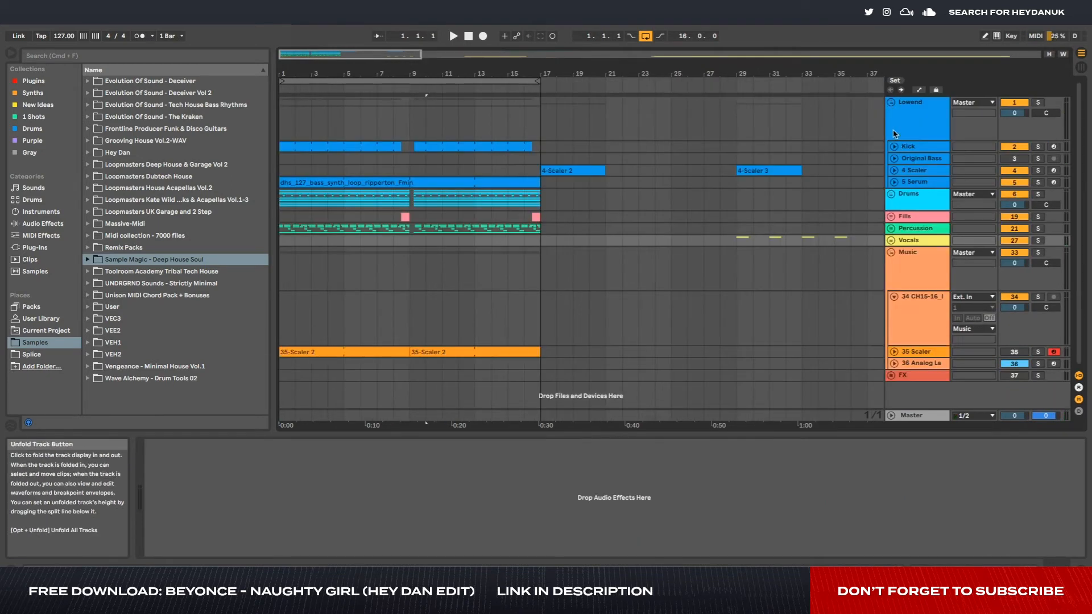
# - Copy the short misc-solo instrument clips from around bar 70 to bar 4 on track 34, and play them
pyautogui.click(891, 104)
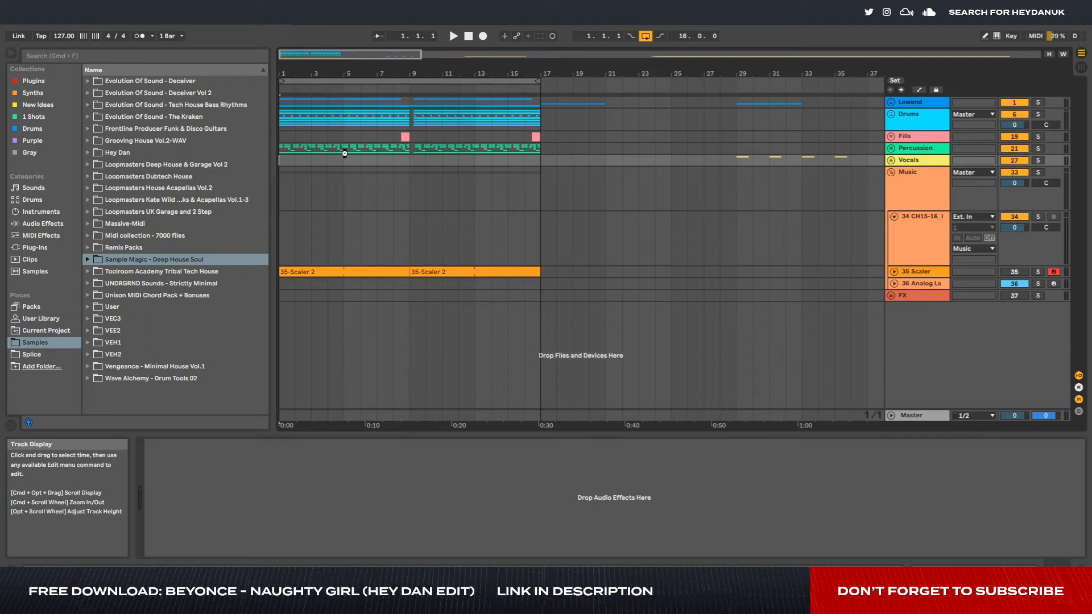
pyautogui.click(912, 254)
pyautogui.press('w')
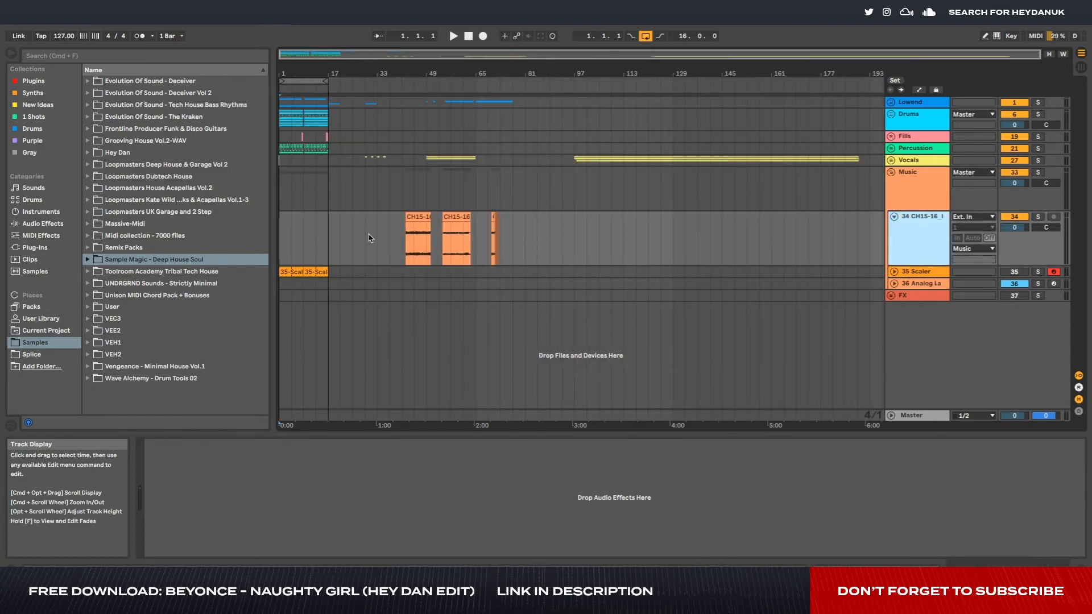
pyautogui.scroll(8, 489, 242)
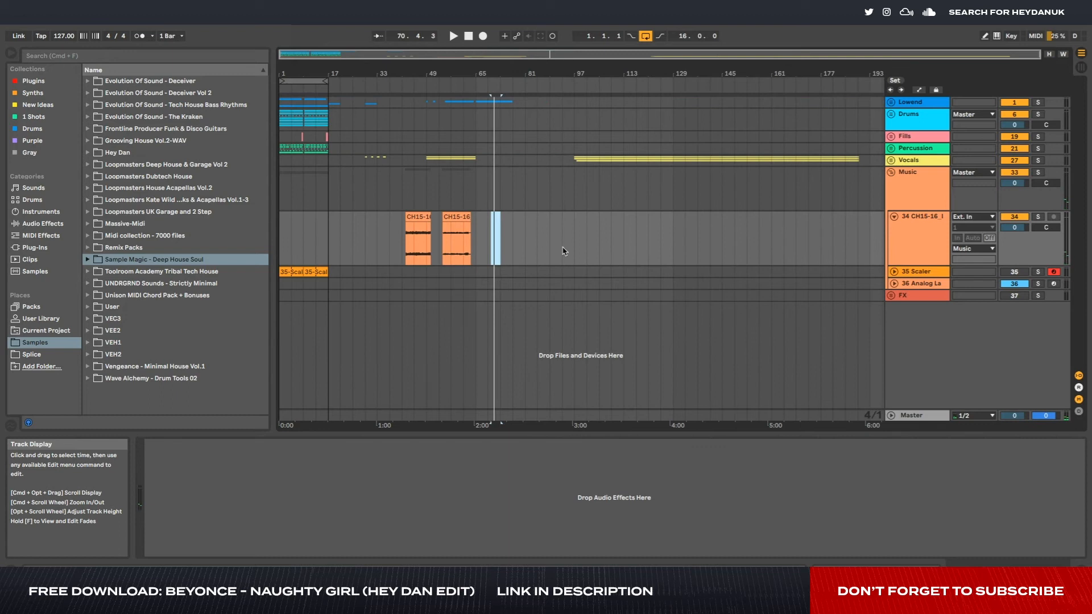
pyautogui.scroll(5, 565, 251)
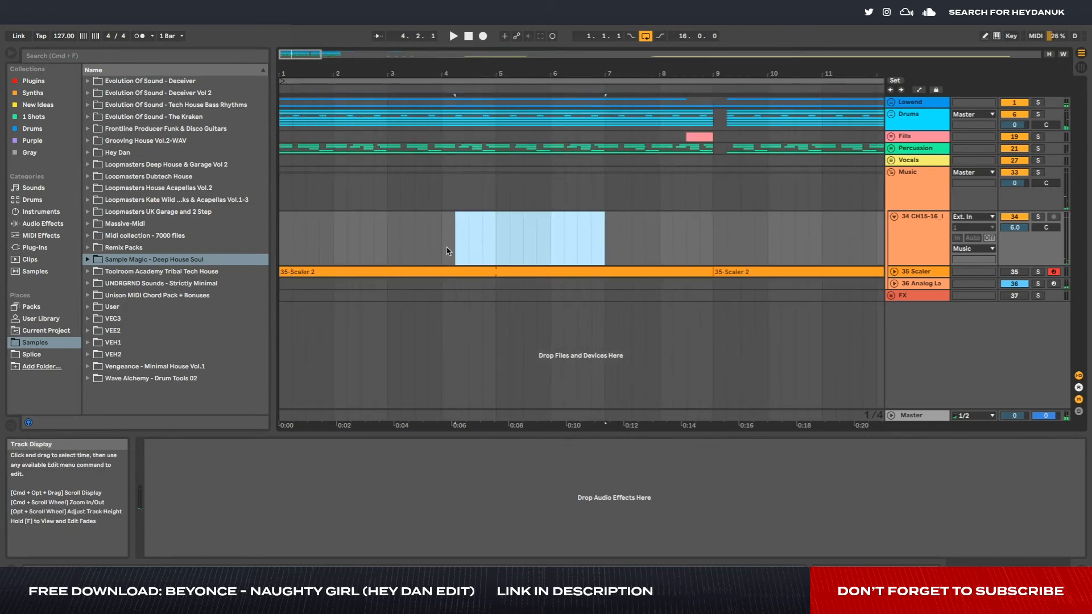
pyautogui.click(445, 247)
pyautogui.press('super+v')
pyautogui.press('space')
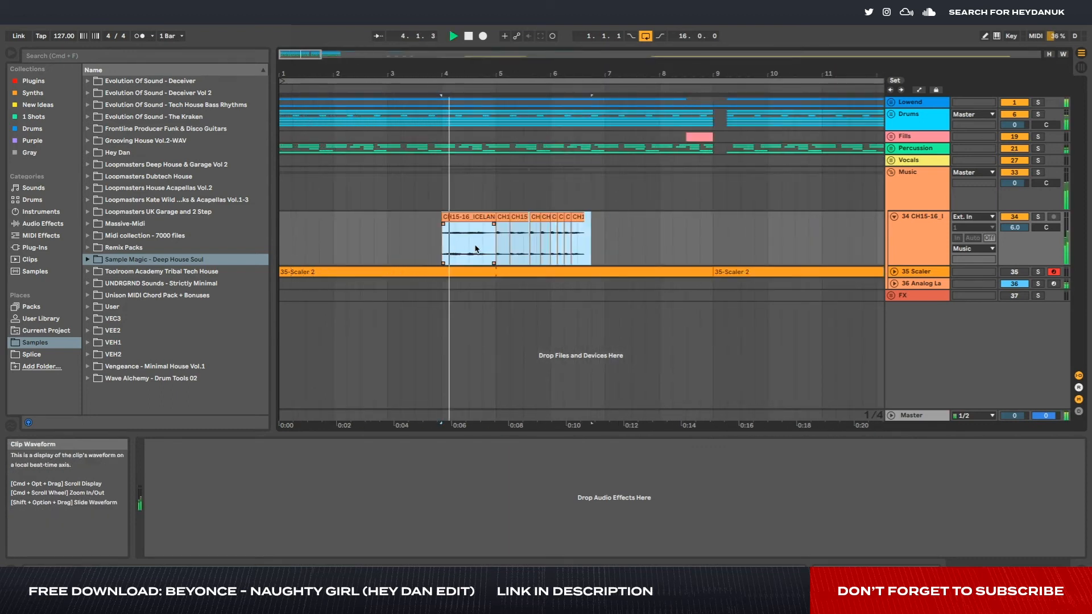
# - Deactivate the instrument clips on track 34 except the short chop at bar 5, and replay the section
pyautogui.click(617, 251)
pyautogui.press('space')
pyautogui.click(484, 217)
pyautogui.press('0')
pyautogui.click(519, 217)
pyautogui.keyDown('shift'); pyautogui.click(581, 216); pyautogui.keyUp('shift')
pyautogui.press('0')
pyautogui.press('space')
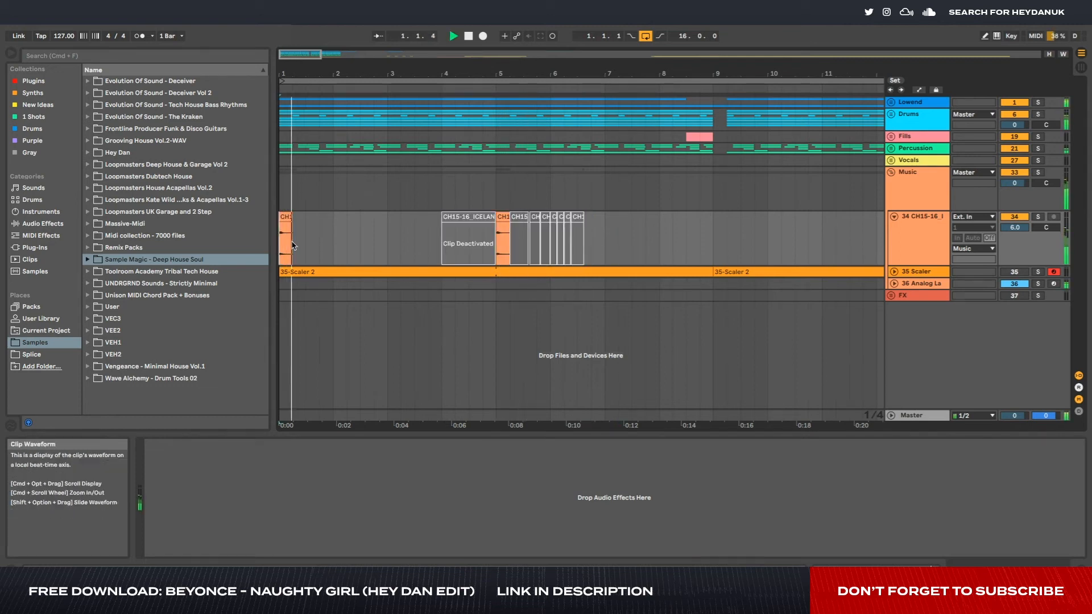
# - Place the short instrument chop at bars 1, 2 and 3, and reactivate the longer clip at bar 4
pyautogui.click(285, 215)
pyautogui.moveTo(285, 215); pyautogui.dragTo(341, 217)
pyautogui.click(387, 254)
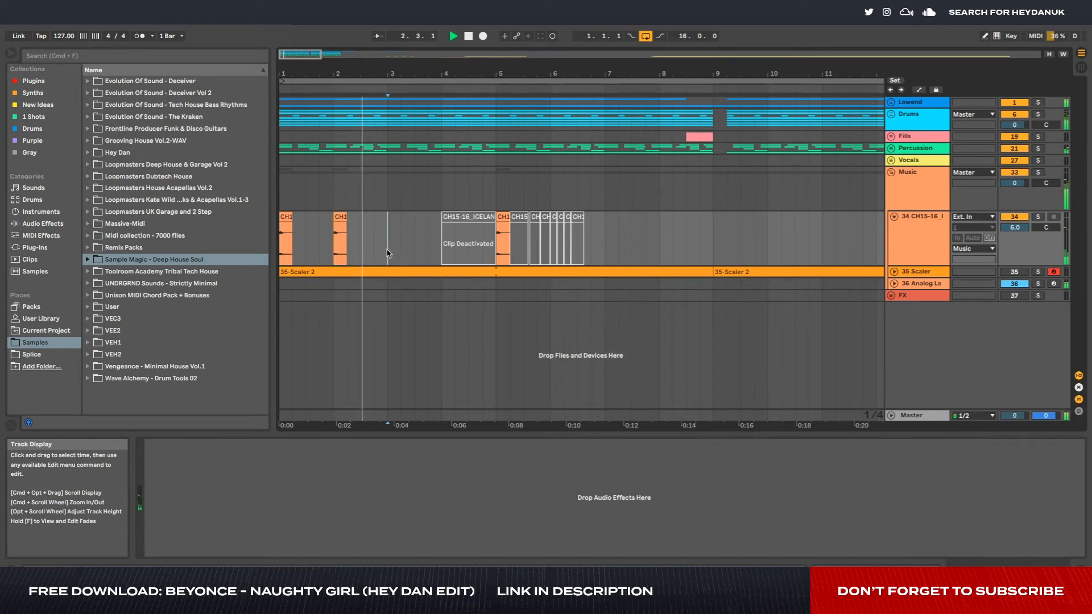
pyautogui.press('super+v')
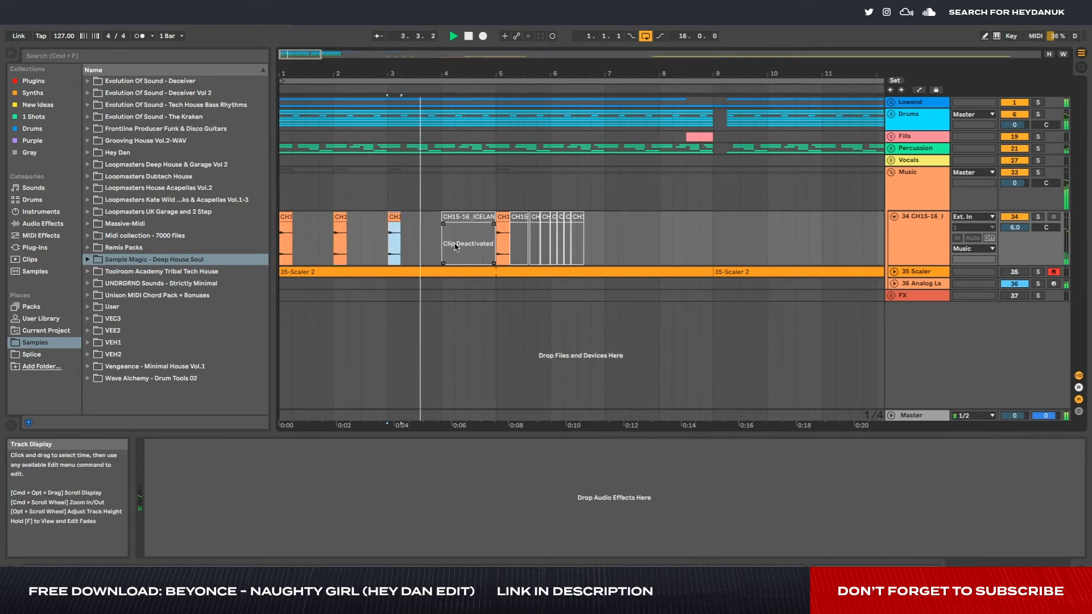
pyautogui.click(455, 248)
pyautogui.press('0')
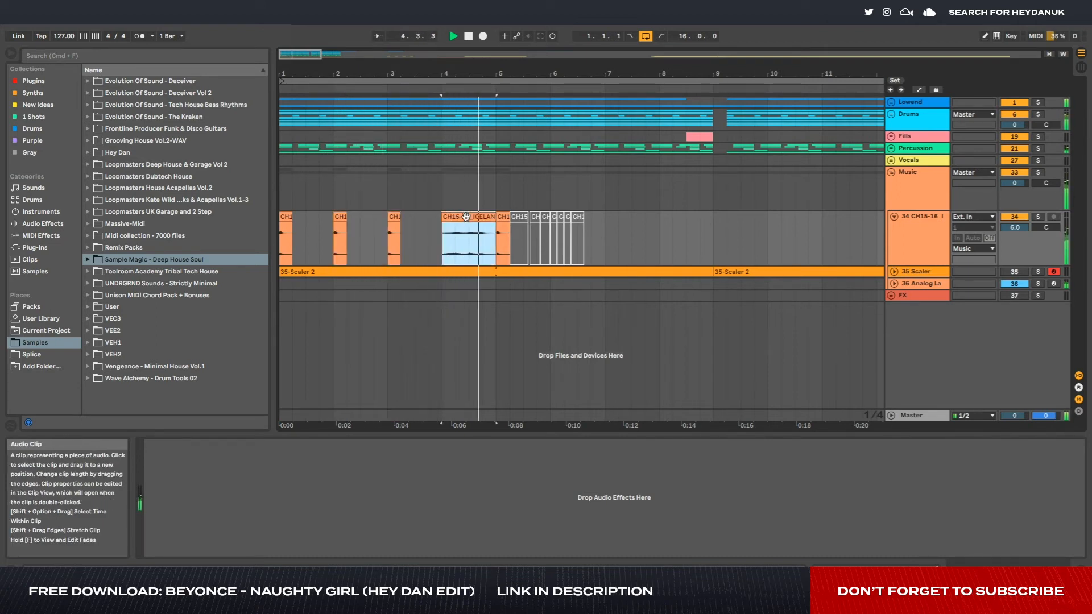
# - Shift the longer instrument clip at bar 4 to start at about 4.2, and give it a fade-in
pyautogui.click(504, 218)
pyautogui.scroll(5, 491, 219)
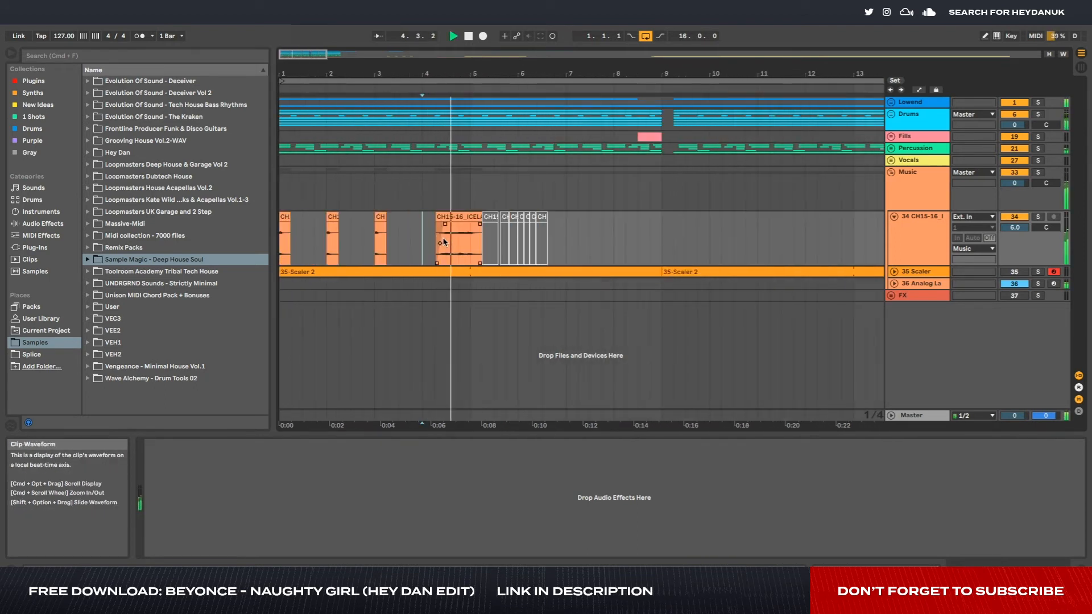
pyautogui.scroll(4, 443, 239)
pyautogui.click(436, 219)
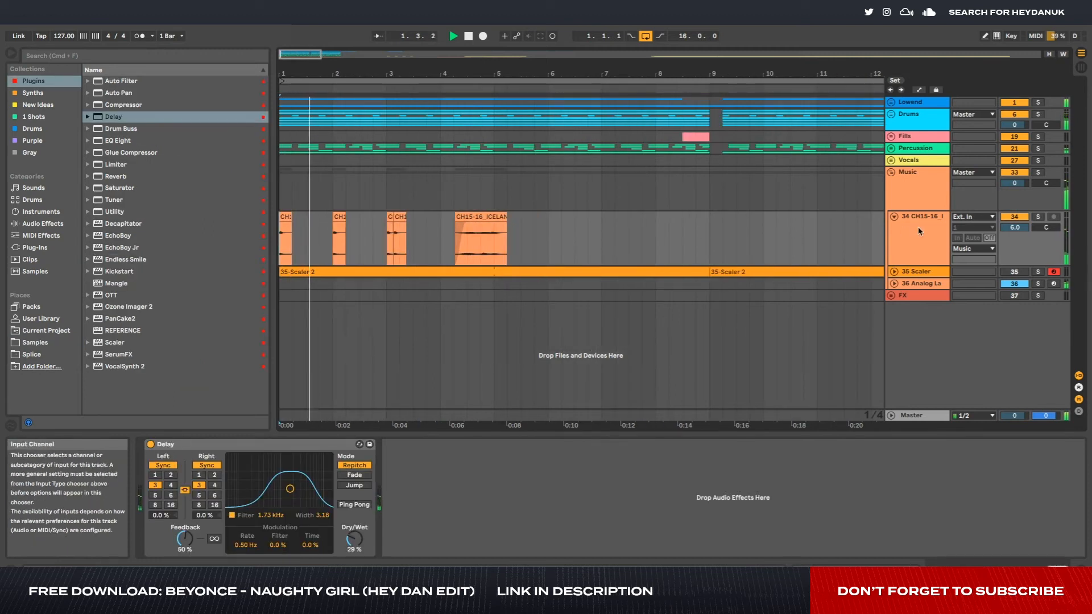
# - Delete the deactivated instrument chops after bar 5, and add a Delay to track 34 with dry/wet at 29%
pyautogui.click(722, 243)
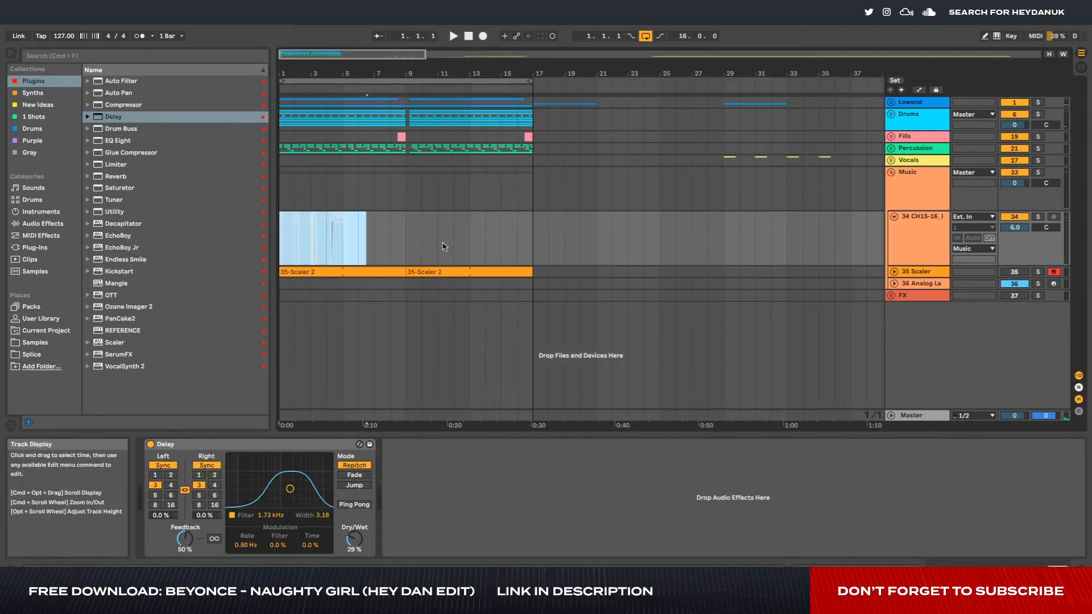
pyautogui.click(421, 245)
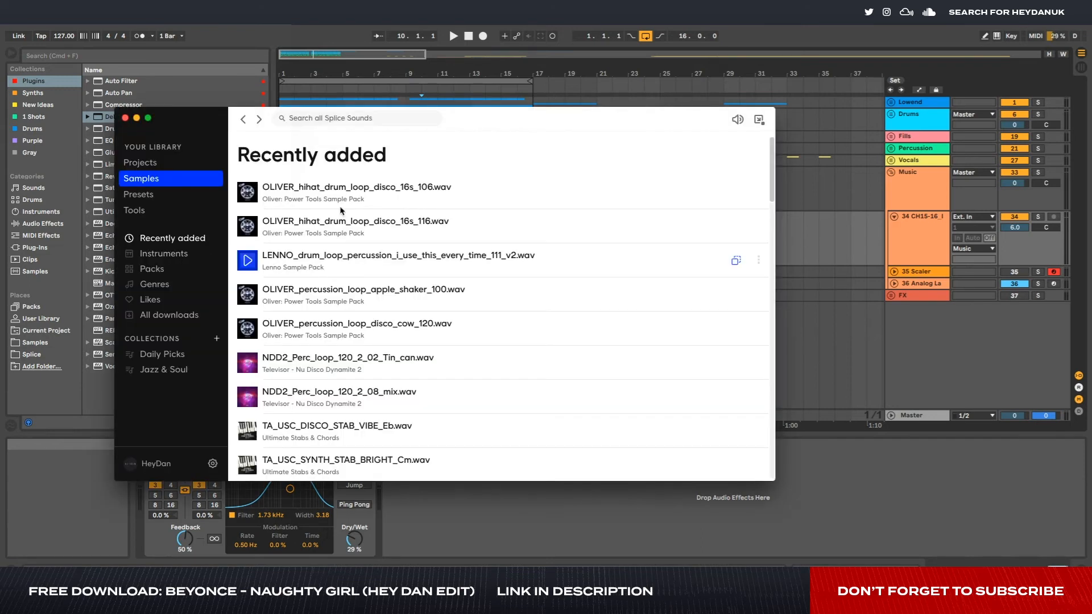
# - Search the Splice samples for "stab" and bring the 021_Stab, TA_USC_HOUSE_STAB, hn_mus125_smoovin1 and LUXXURY strings samples onto new tracks in Ableton Live
pyautogui.click(343, 120)
pyautogui.write('stab')
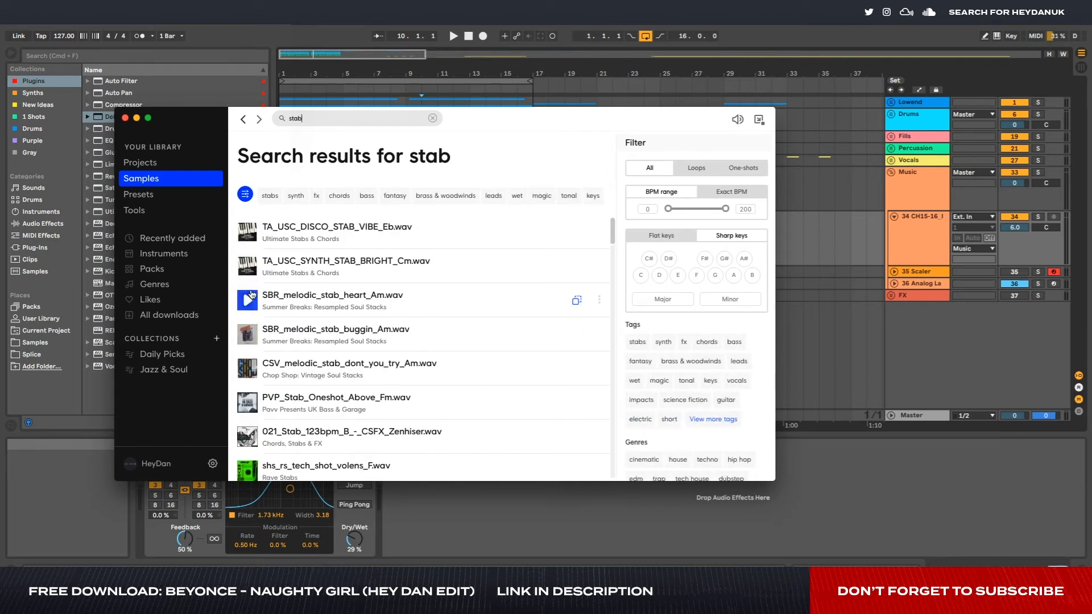
pyautogui.moveTo(725, 126)
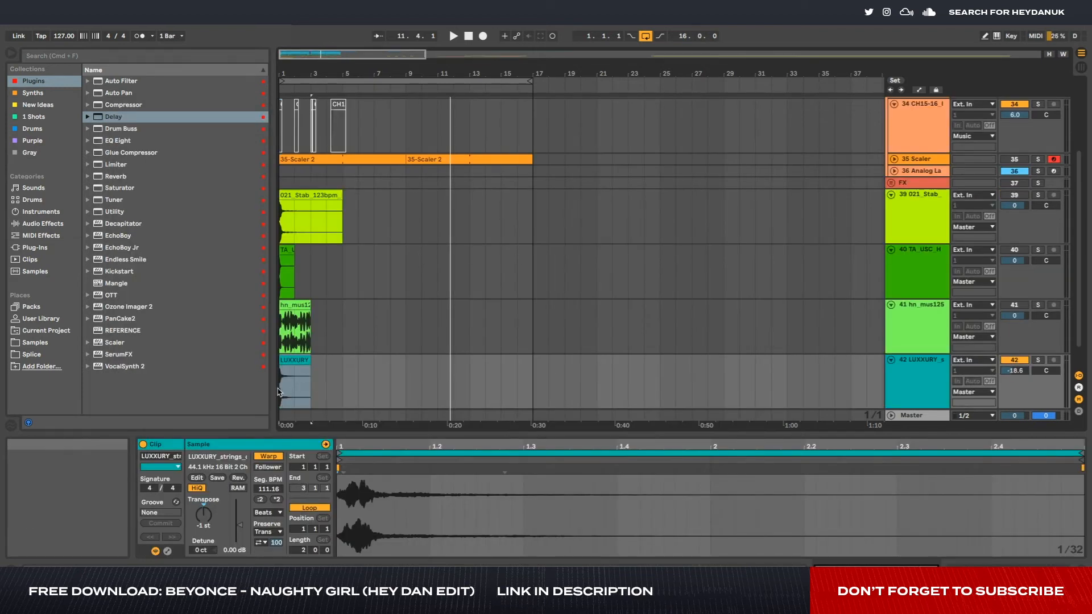
# - Audition the LUXXURY strings stab on track 42 against the loop, and select its clip at bar 1
pyautogui.press('space')
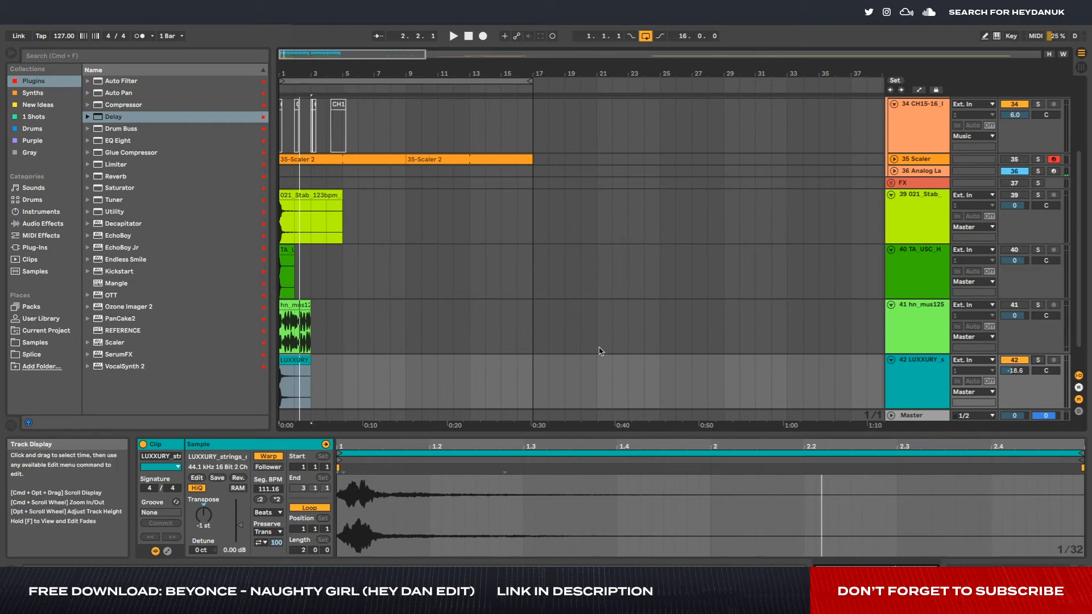
pyautogui.moveTo(472, 369); pyautogui.dragTo(268, 370)
pyautogui.moveTo(338, 382); pyautogui.dragTo(263, 390)
pyautogui.moveTo(342, 384); pyautogui.dragTo(461, 382)
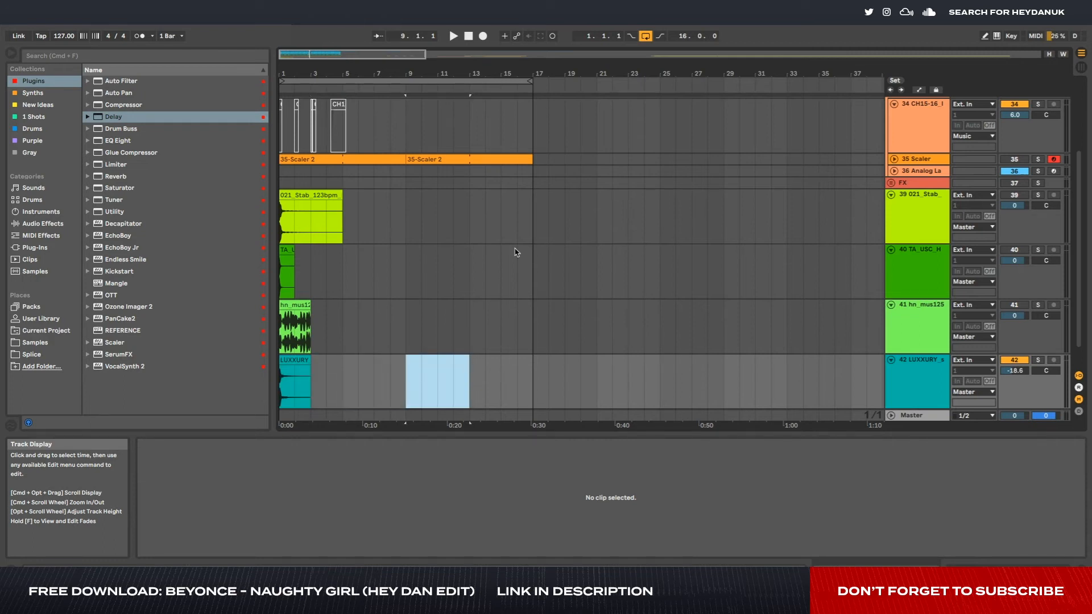
pyautogui.click(305, 369)
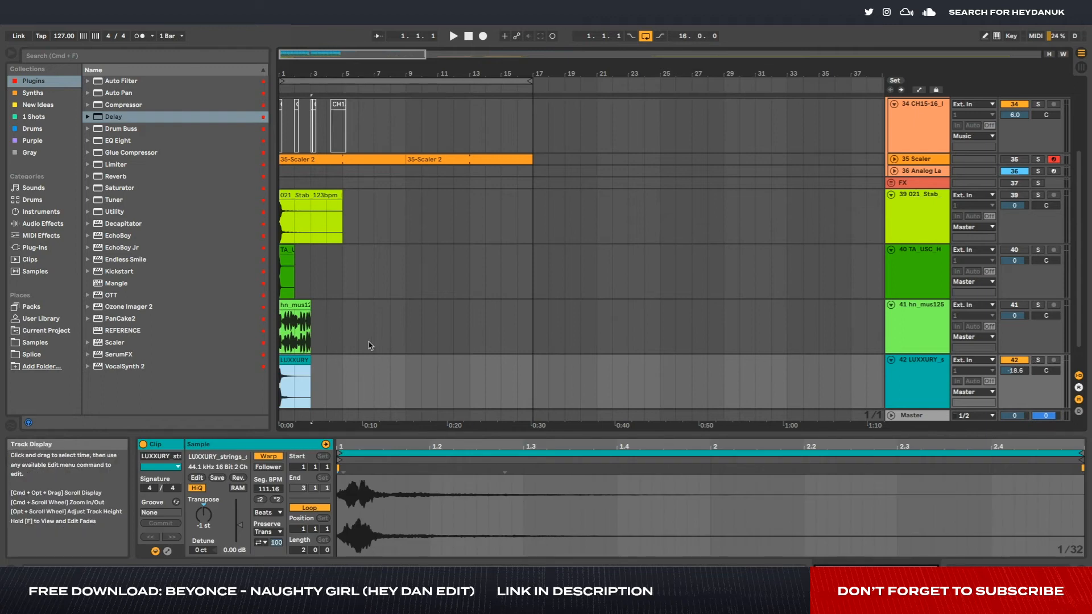
# - Activate the 021_Stab track with its volume at -10.5 dB, and play it with the loop
pyautogui.scroll(8, 307, 312)
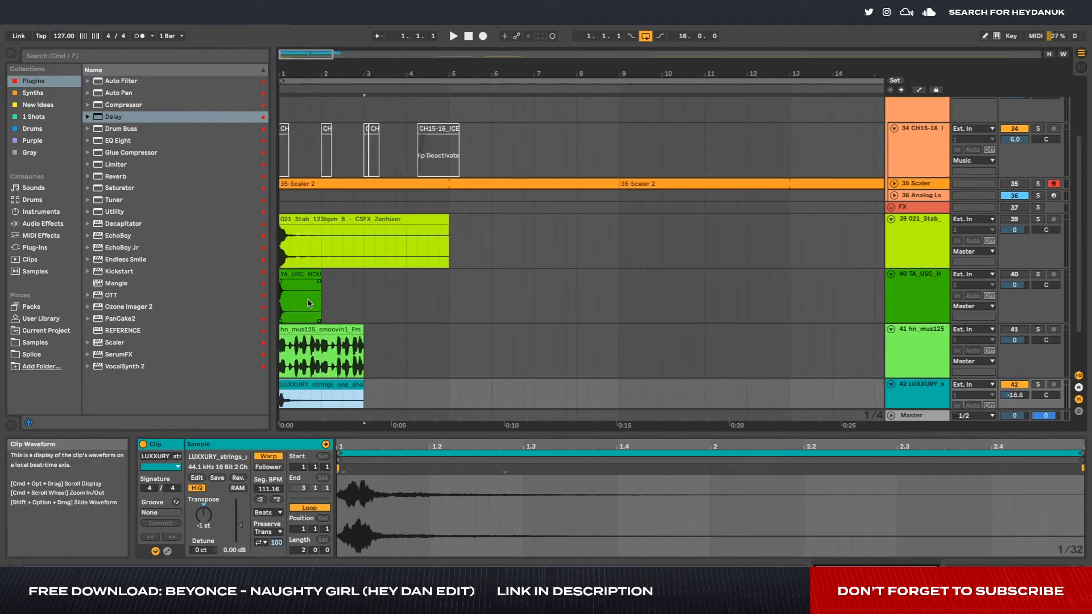
pyautogui.scroll(3, 310, 303)
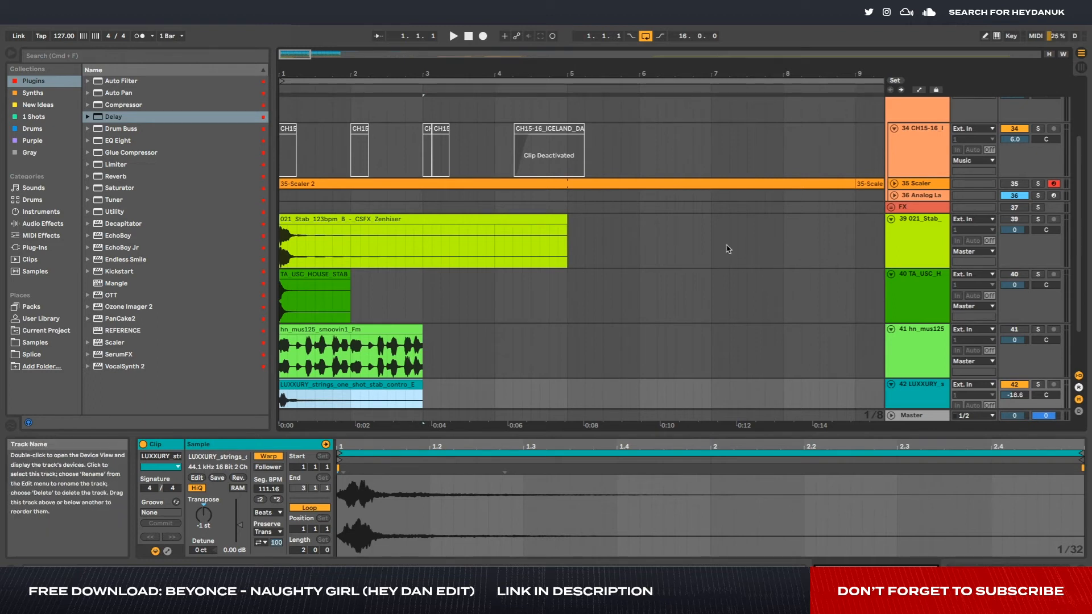
pyautogui.click(1038, 220)
pyautogui.press('space')
pyautogui.click(1040, 220)
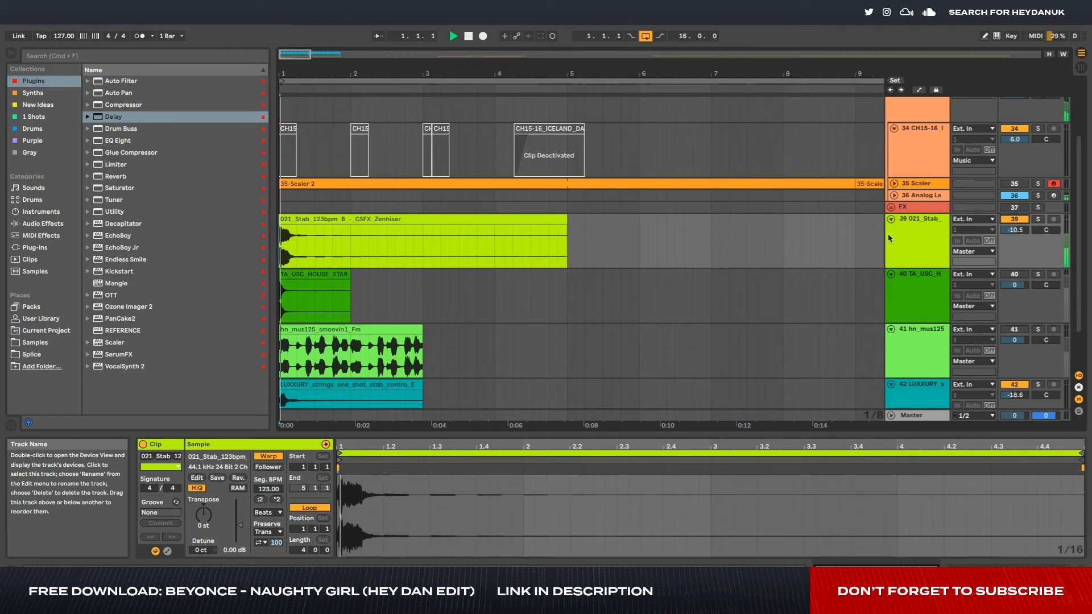
# - Deactivate the LUXXURY strings track, replay the loop, and select the 021_Stab clip
pyautogui.click(1006, 385)
pyautogui.press('space')
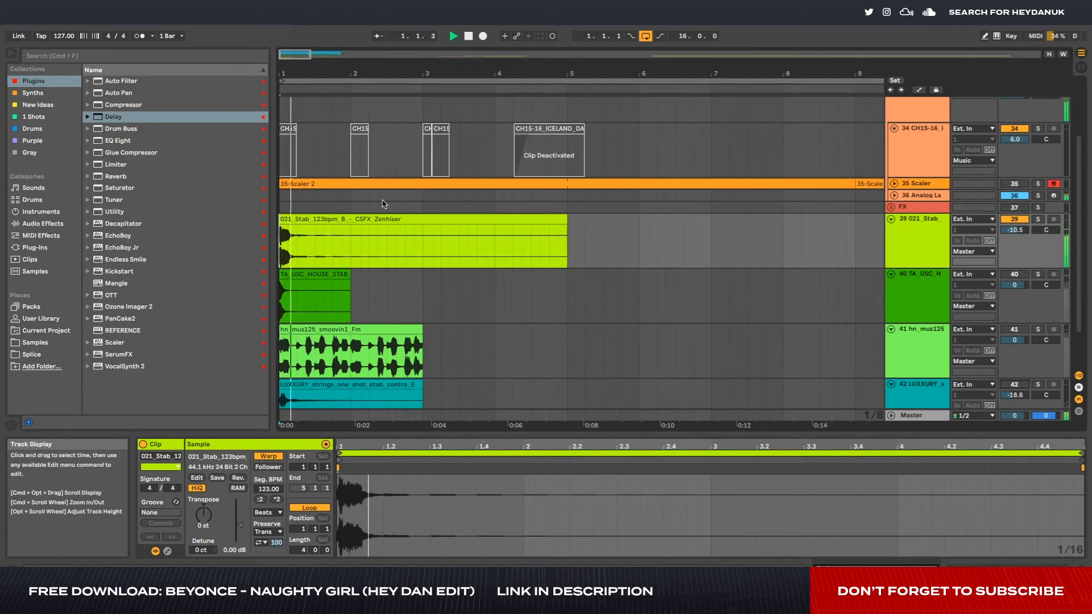
pyautogui.click(311, 220)
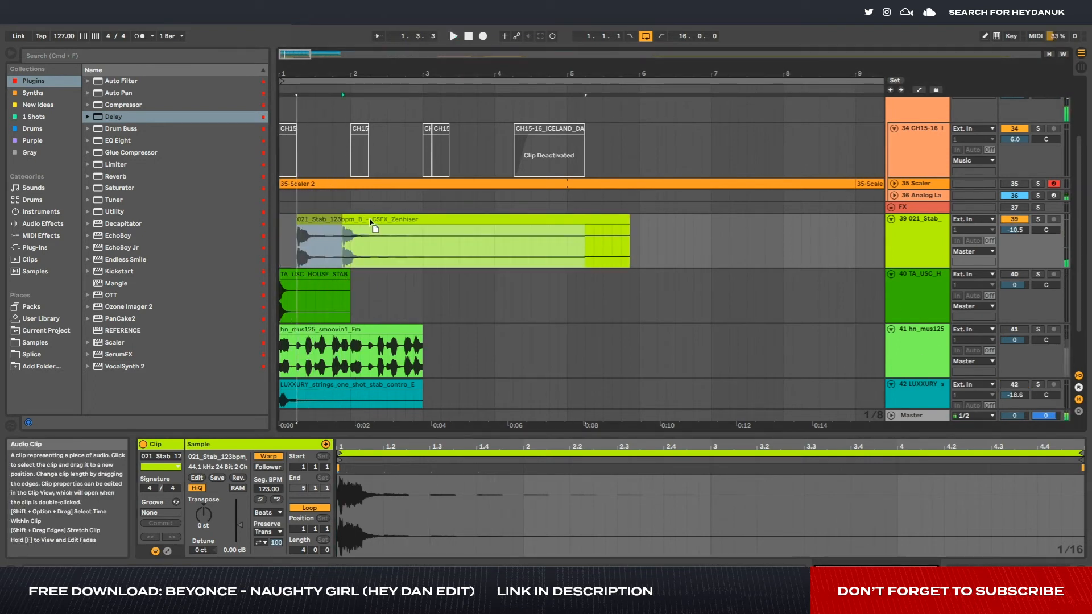
pyautogui.moveTo(374, 222); pyautogui.dragTo(349, 221)
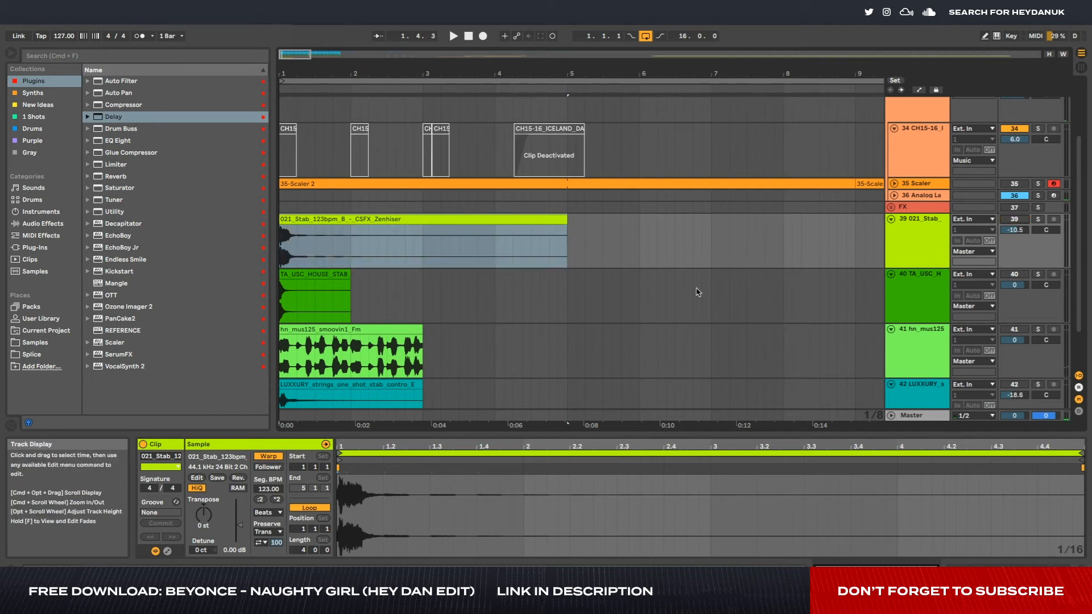
# - Activate the TA_USC_HOUSE_STAB track and audition its stab sample with the loop
pyautogui.click(988, 300)
pyautogui.click(1014, 274)
pyautogui.press('space')
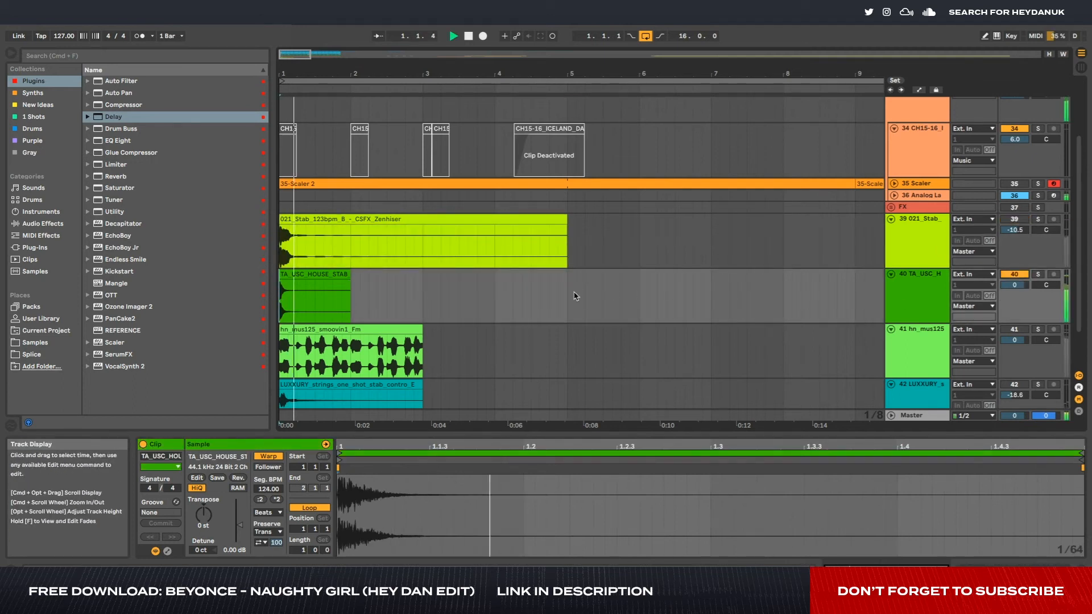
pyautogui.click(923, 290)
pyautogui.press('space')
pyautogui.press('space')
pyautogui.press('space')
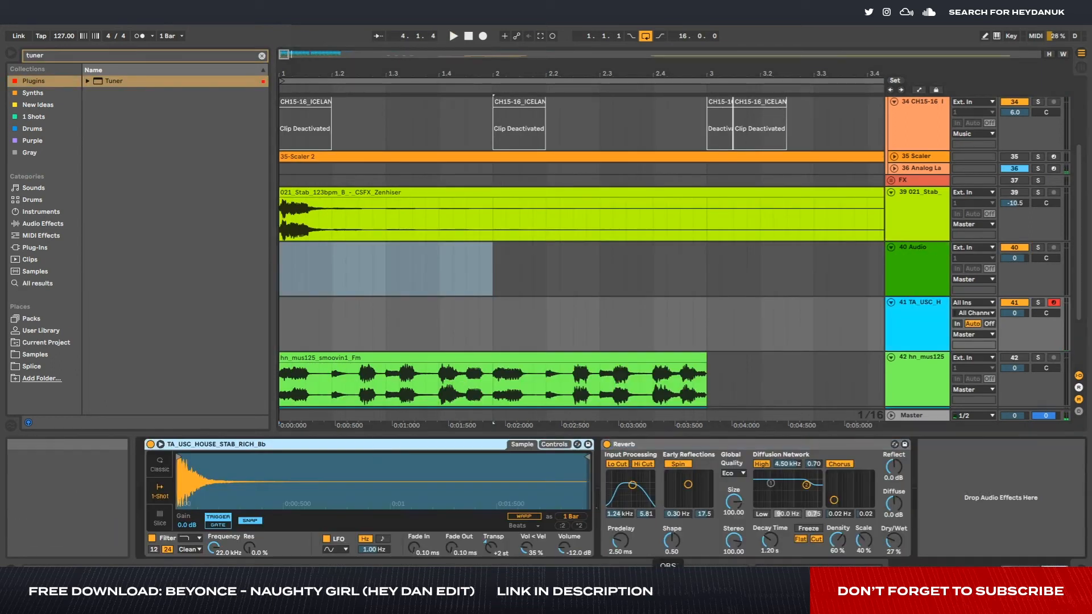
# - Deactivate the TA_USC_DISCO stab track, fold it and stop playback
pyautogui.click(694, 591)
pyautogui.click(484, 256)
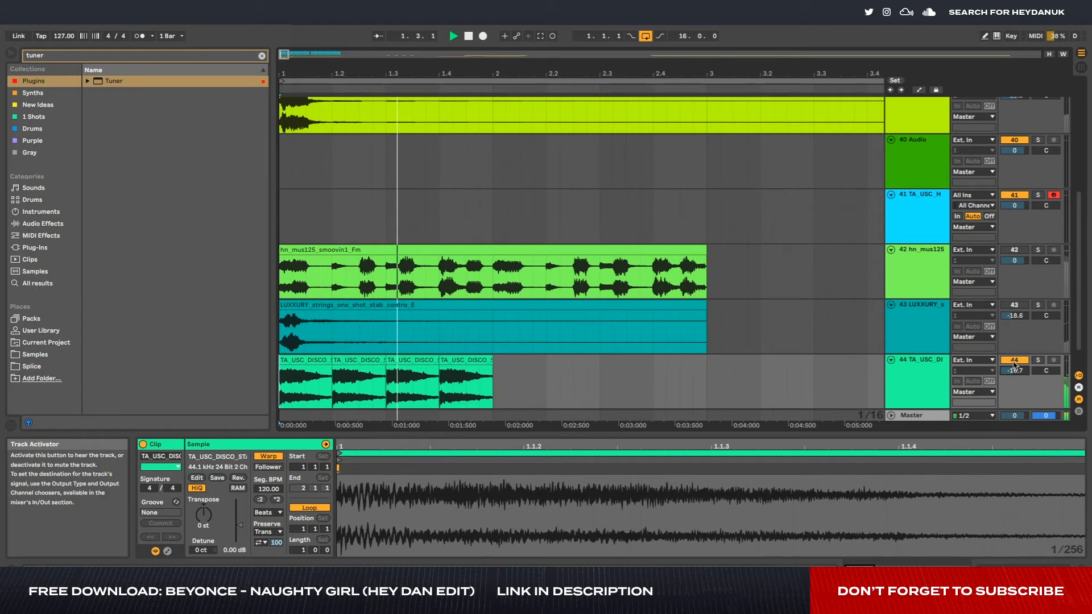
pyautogui.click(1014, 361)
pyautogui.click(891, 360)
pyautogui.press('space')
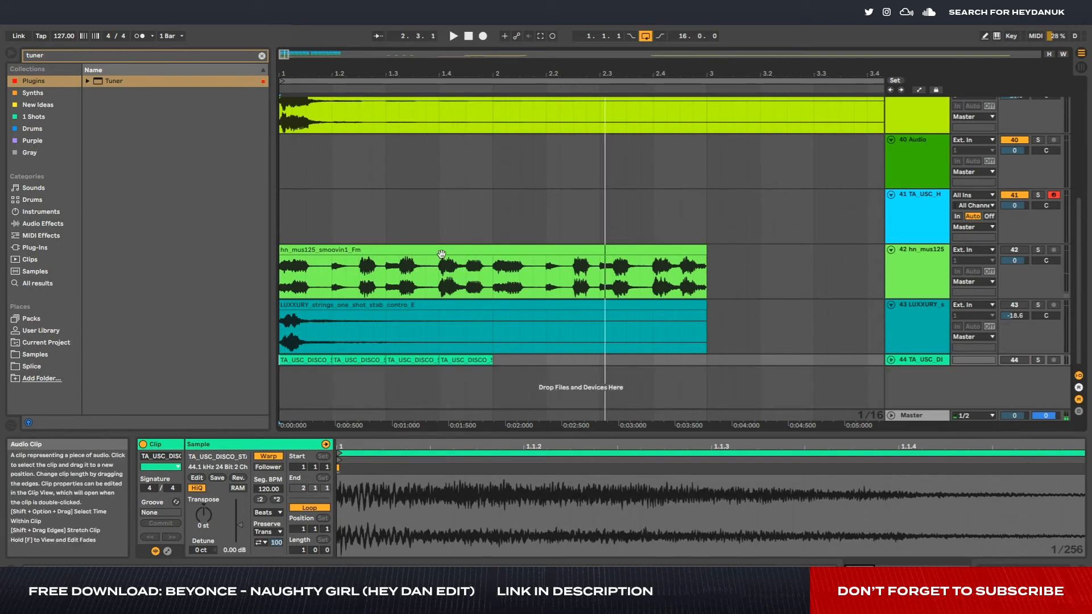
# - Activate the hn_mus125_smoovin1 track, lower its volume to -8.6 dB and audition it soloed
pyautogui.click(1024, 251)
pyautogui.press('space')
pyautogui.press('space')
pyautogui.moveTo(1015, 261); pyautogui.dragTo(1015, 278)
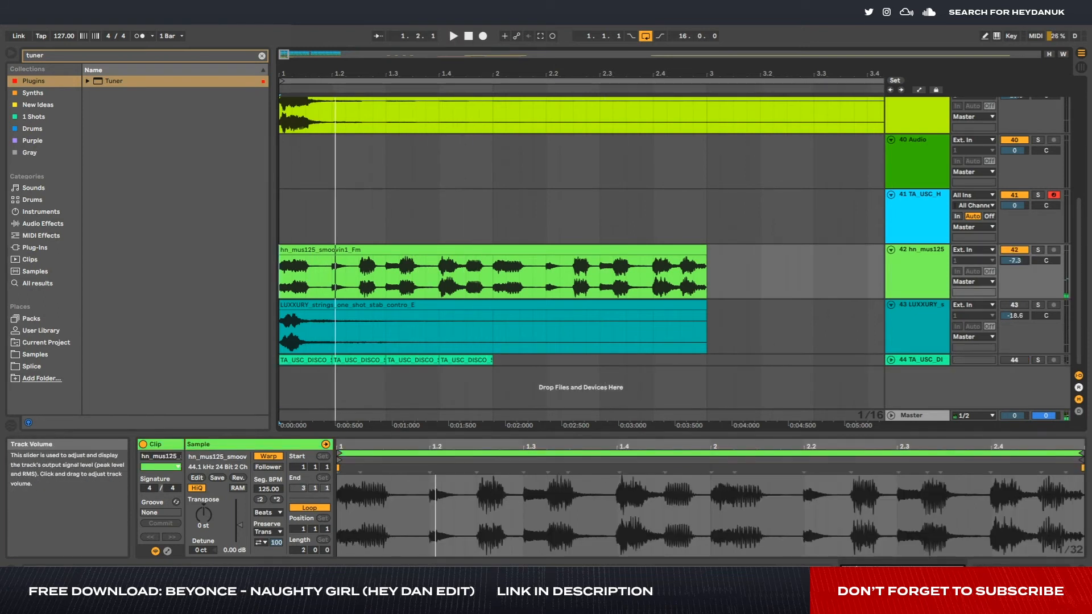
pyautogui.click(1038, 250)
pyautogui.press('space')
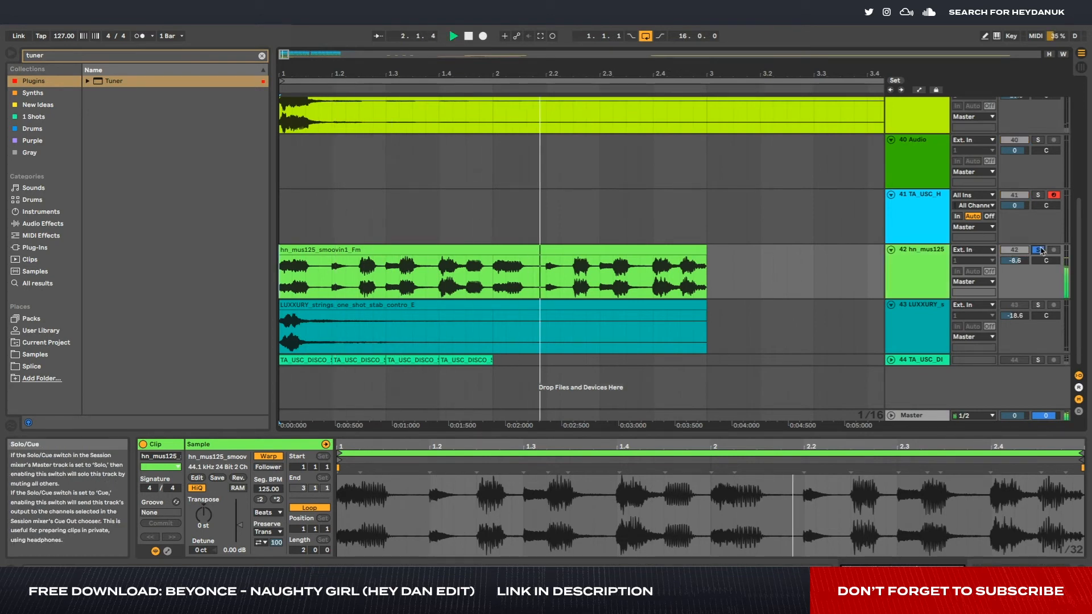
pyautogui.press('space')
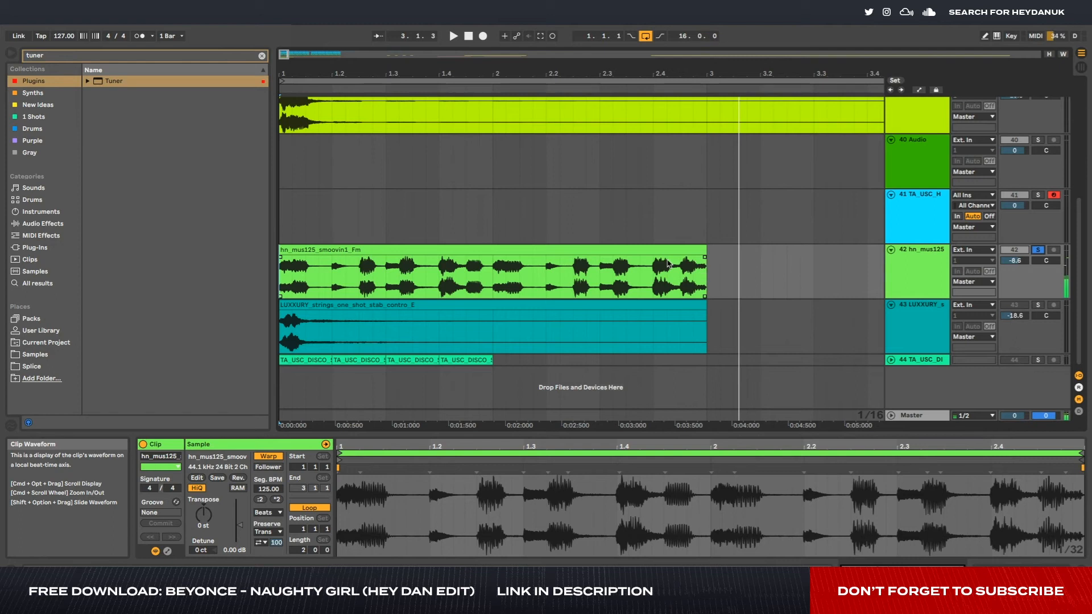
# - Select the hn_mus125 track and search the plugins for "eq"
pyautogui.click(917, 273)
pyautogui.click(101, 59)
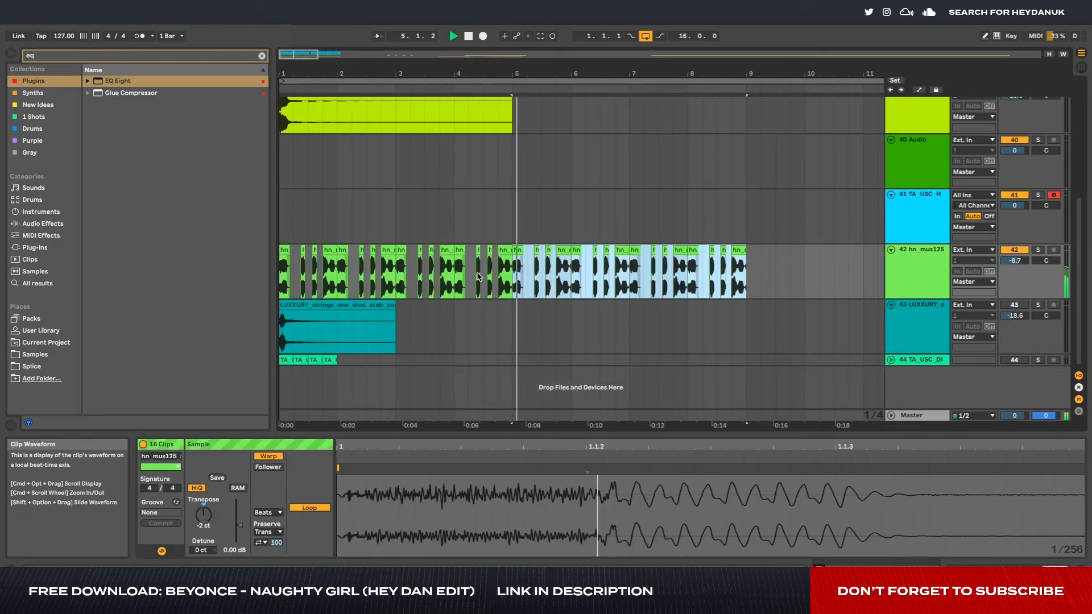
pyautogui.scroll(3, 891, 160)
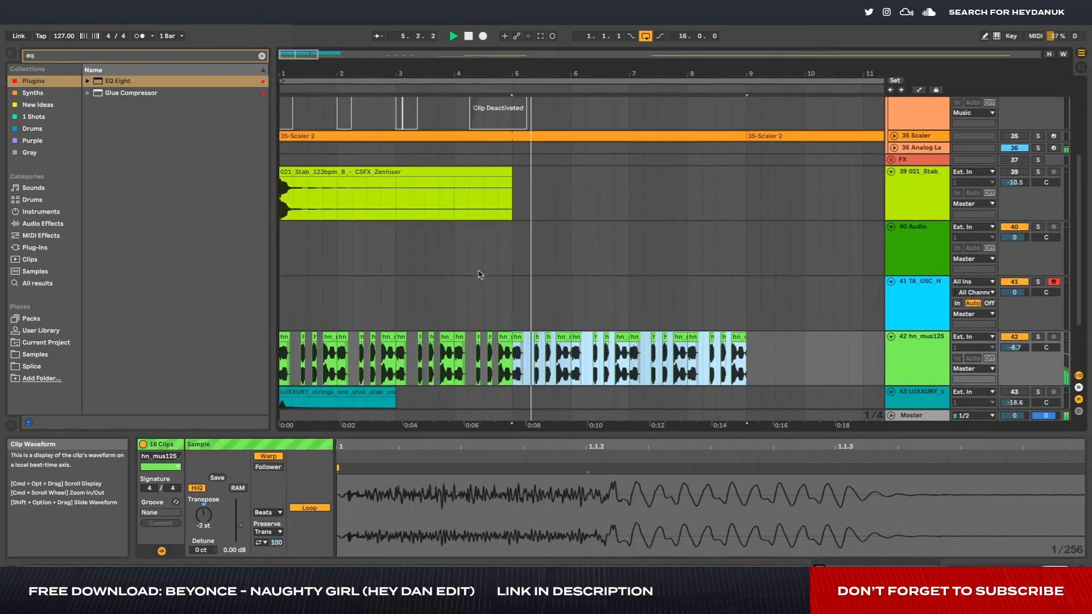
# - Unfold the Scaler track and compare its MIDI notes with the hn_mus125 chops around bar 5
pyautogui.click(891, 155)
pyautogui.scroll(-2, 544, 239)
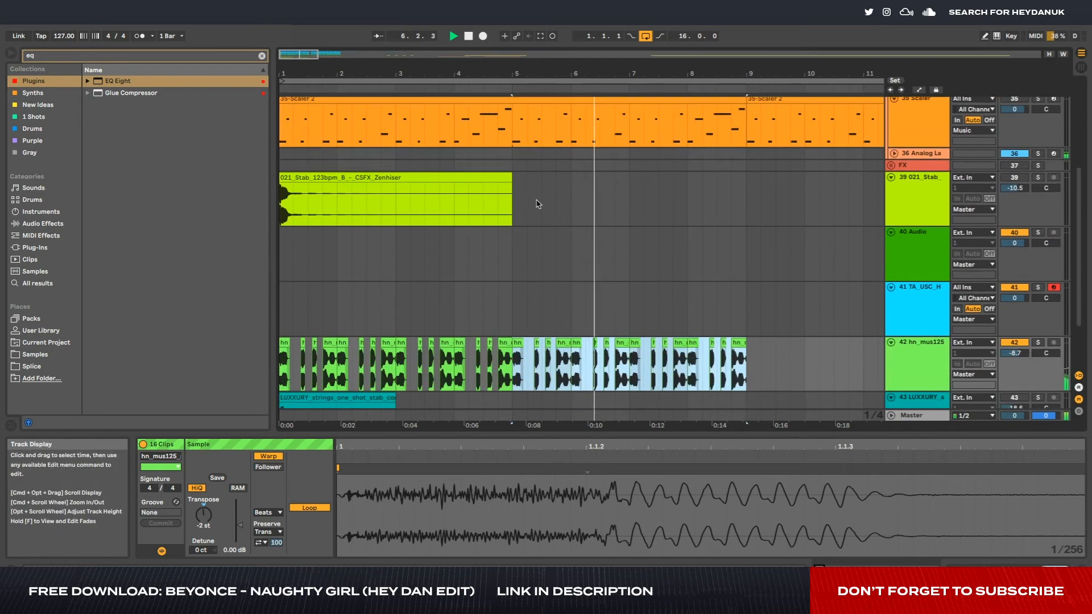
pyautogui.scroll(5, 541, 236)
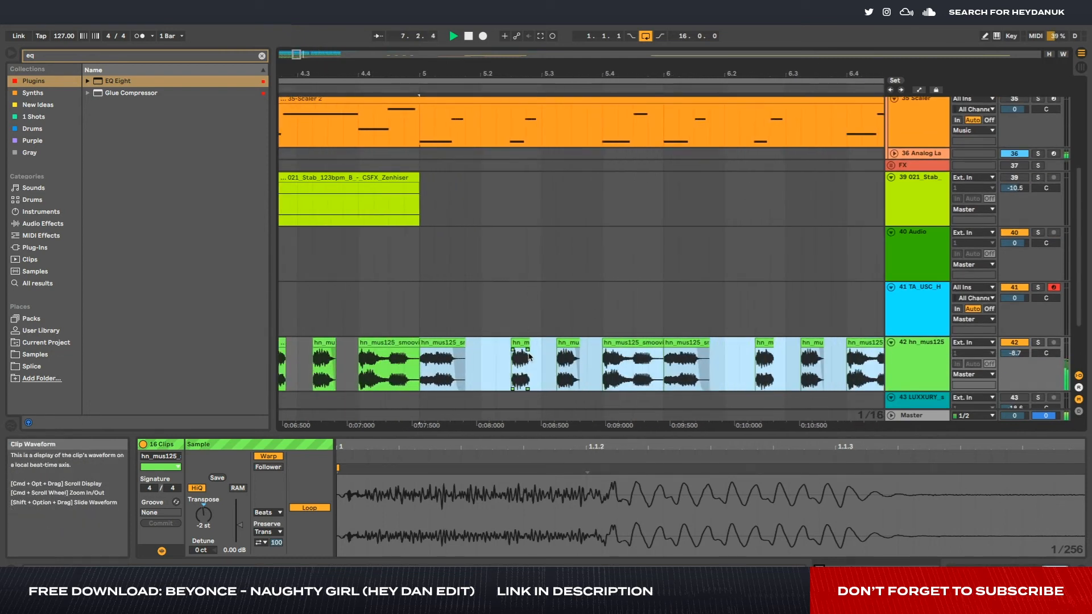
pyautogui.scroll(-4, 548, 329)
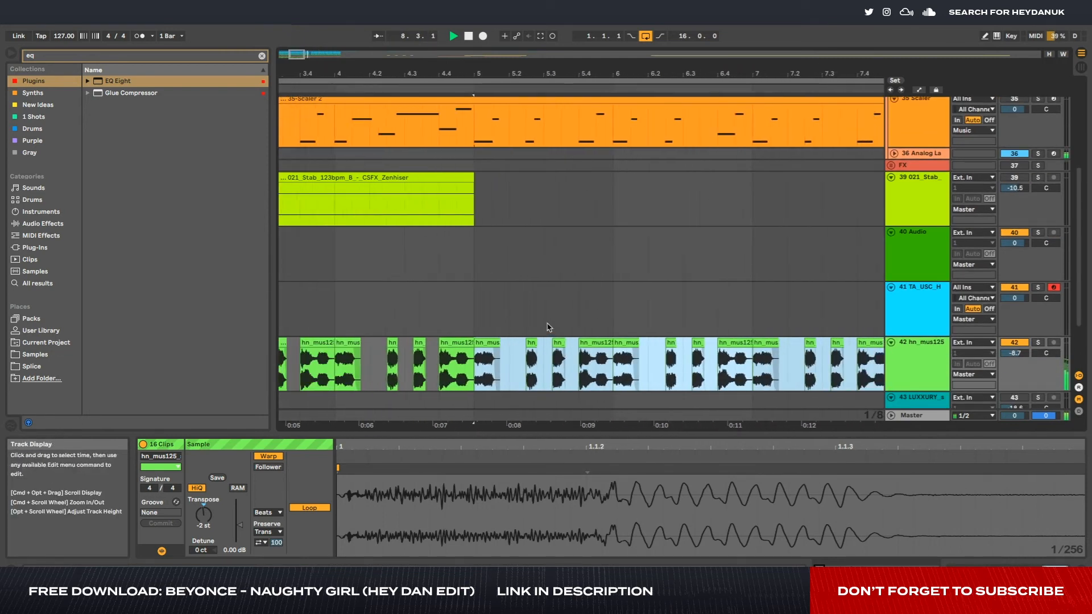
pyautogui.scroll(3, 551, 312)
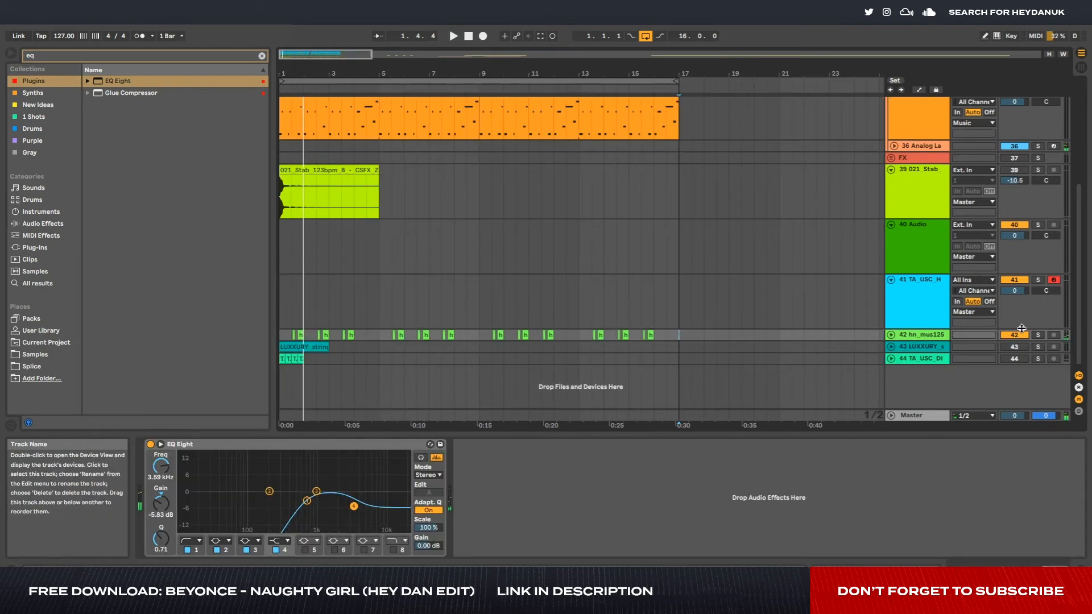
# - Unfold the hn_mus125 track and play it soloed from the chop at 1.4
pyautogui.scroll(1, 592, 222)
pyautogui.click(891, 365)
pyautogui.scroll(6, 314, 375)
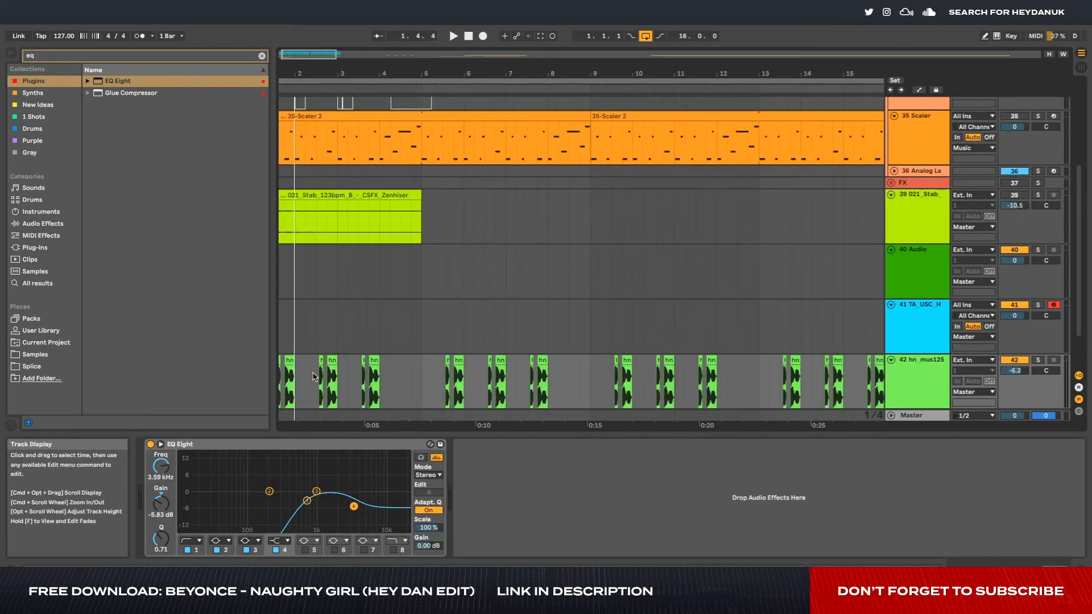
pyautogui.click(372, 380)
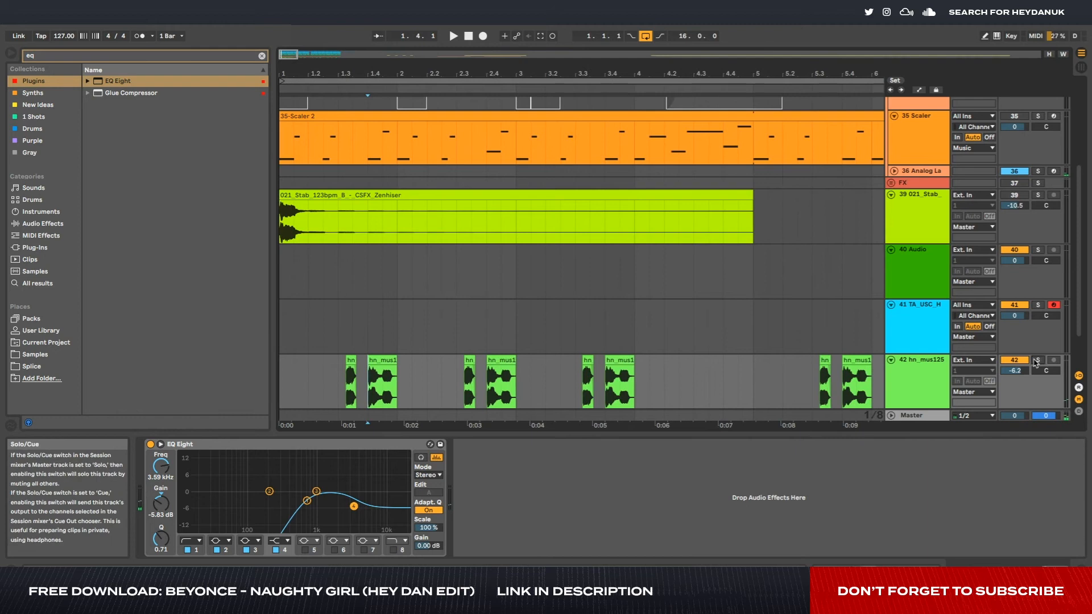
pyautogui.press('space')
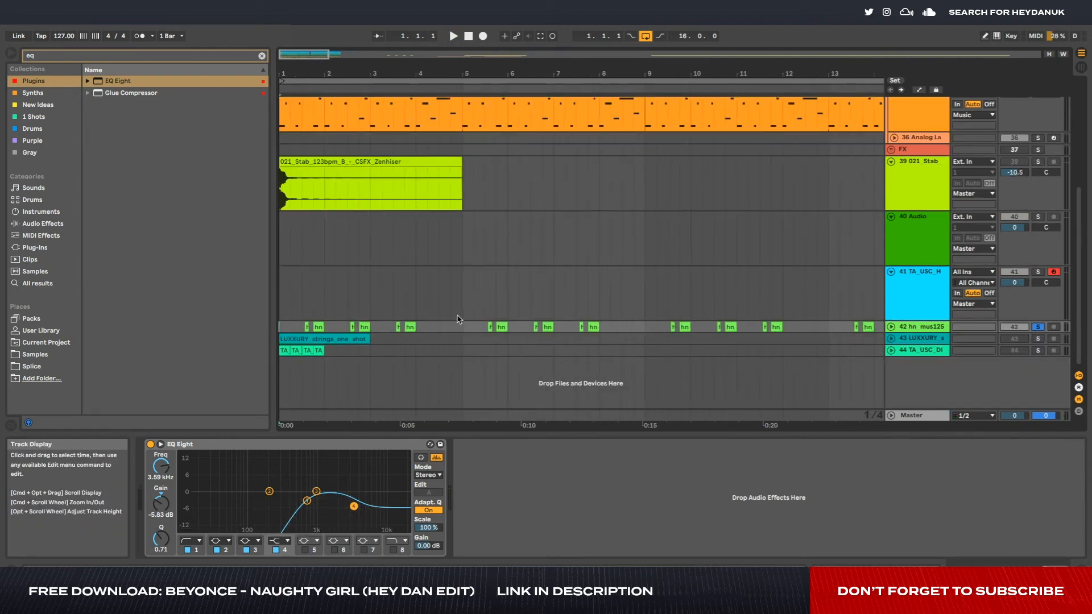
# - Replay the hn_mus125 chops from bar 1, first soloed and once more with the other tracks
pyautogui.press('-')
pyautogui.scroll(1, 548, 315)
pyautogui.scroll(2, 834, 190)
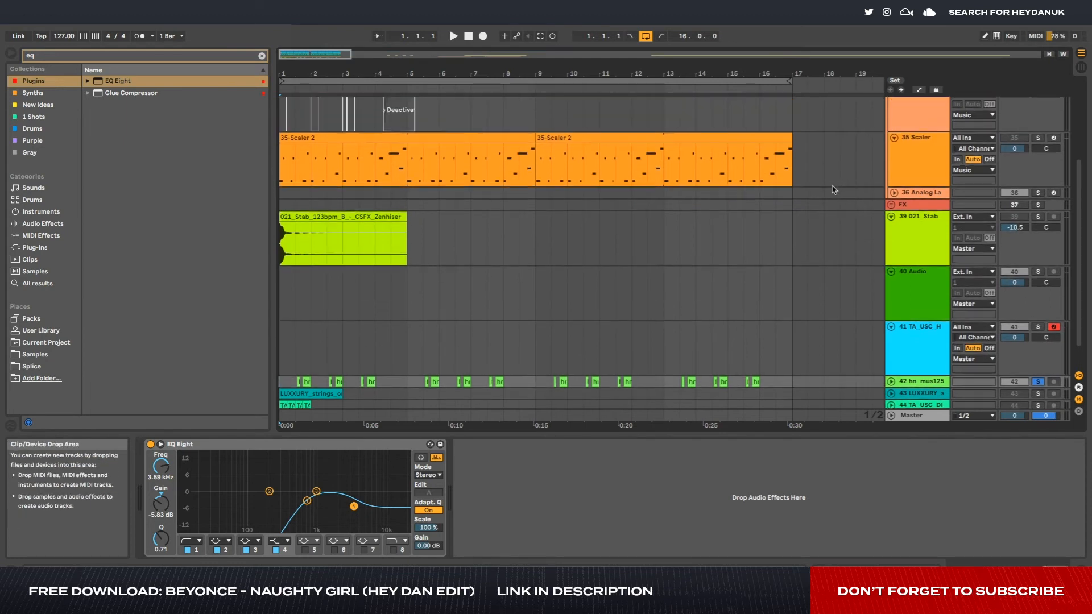
pyautogui.scroll(1, 829, 178)
pyautogui.press('space')
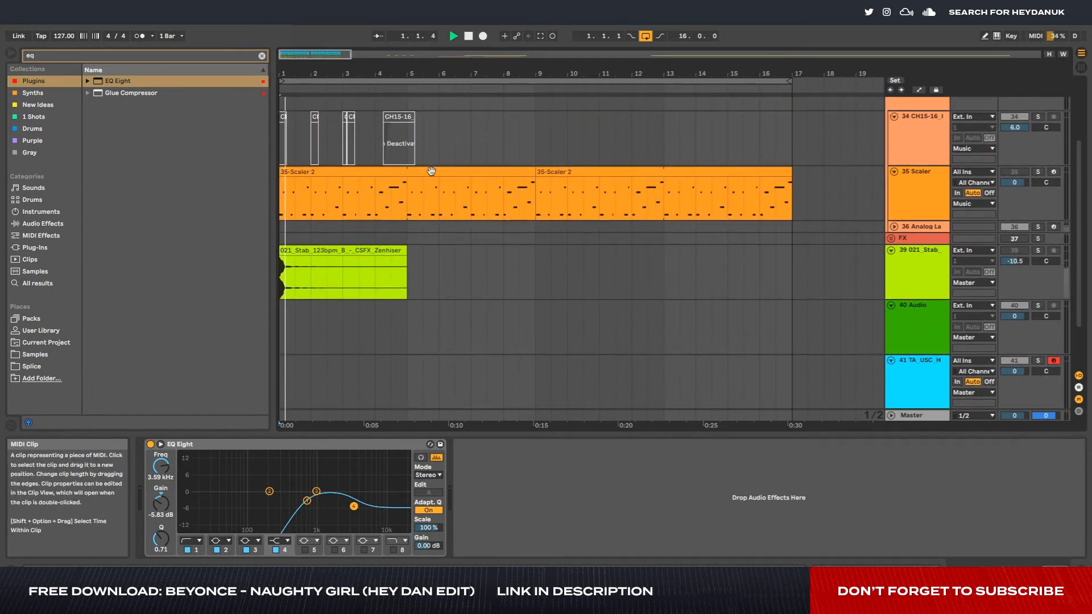
pyautogui.scroll(-2, 742, 249)
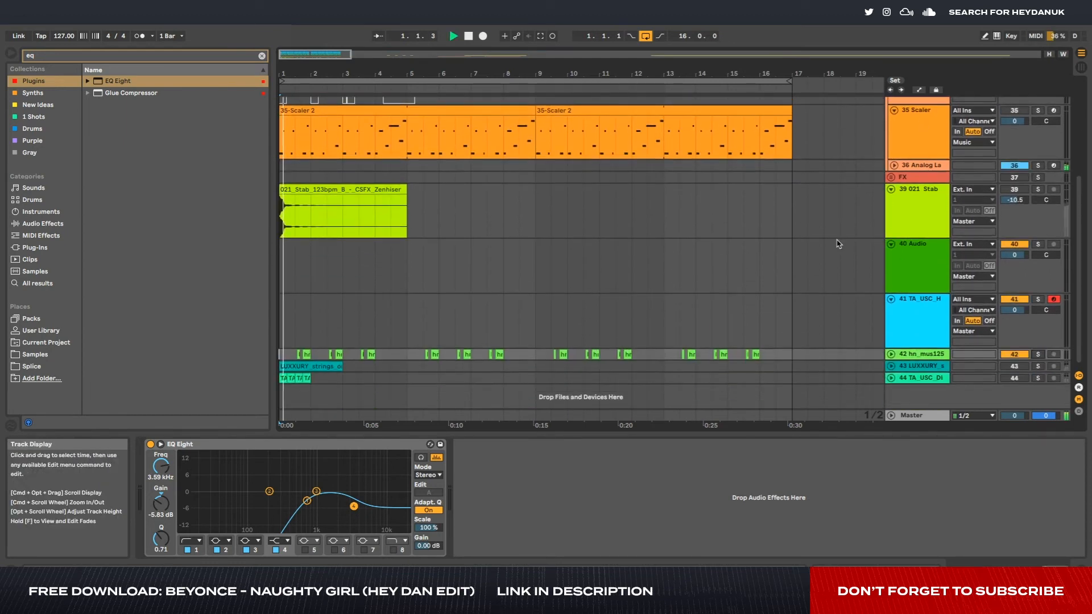
# - Stop the loop, and select and arm the Scaler track
pyautogui.scroll(2, 837, 243)
pyautogui.click(599, 175)
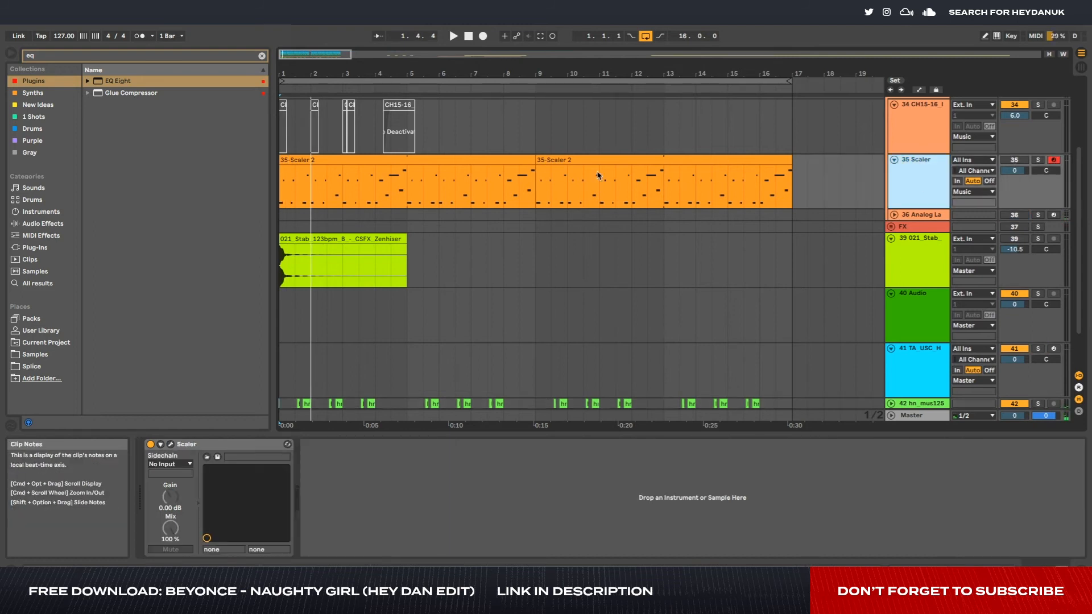
pyautogui.scroll(4, 546, 199)
pyautogui.scroll(-6, 433, 313)
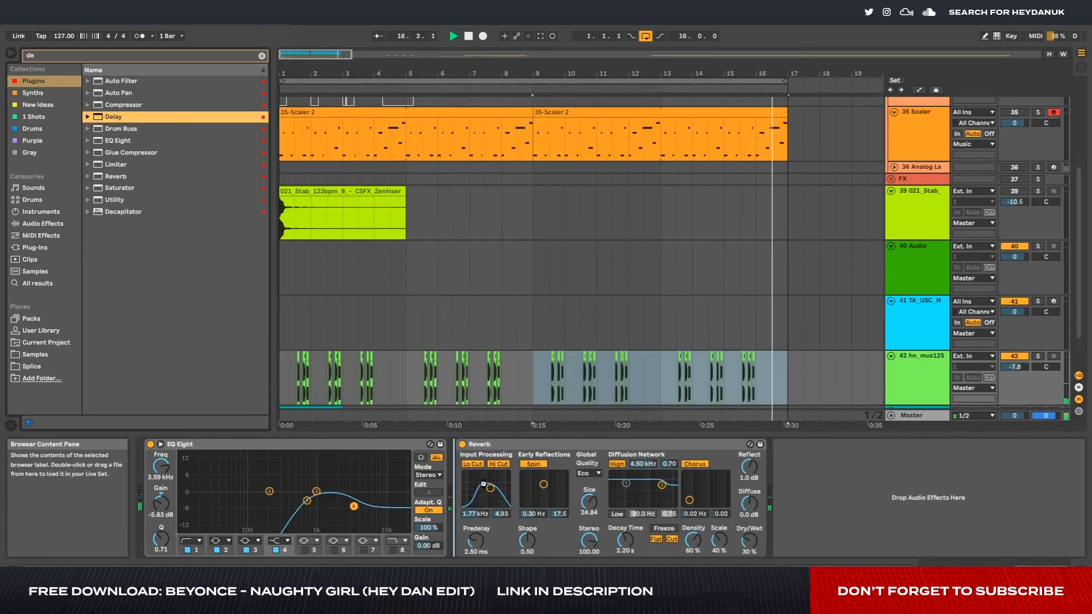
# - Add a Delay before the Reverb with filter about 1.3 kHz, width about 4, feedback 25% and dry/wet 20%; set the Reverb decay to 1.02 s
pyautogui.moveTo(860, 539); pyautogui.dragTo(860, 549)
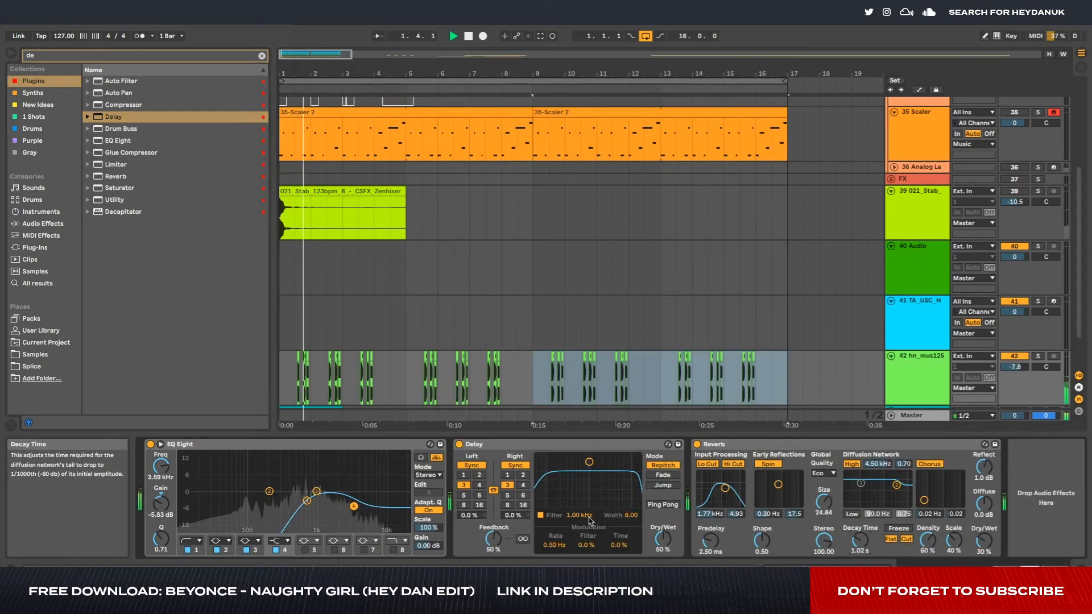
pyautogui.moveTo(589, 462); pyautogui.dragTo(593, 483)
pyautogui.moveTo(663, 539); pyautogui.dragTo(663, 556)
pyautogui.moveTo(494, 539); pyautogui.dragTo(493, 553)
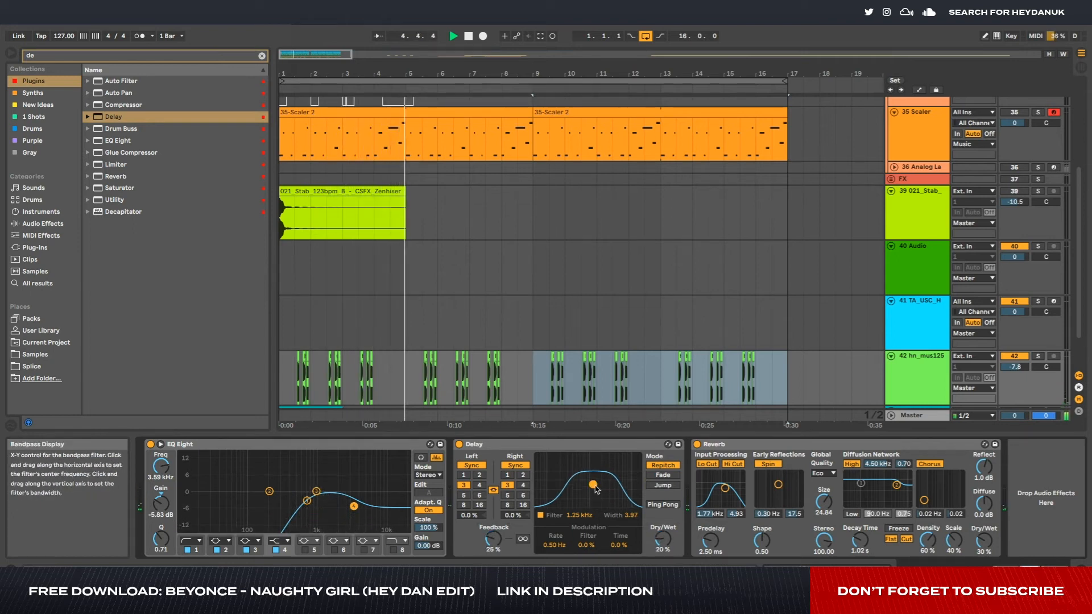
# - Try the Delay's Ping Pong mode on the hn_mus125 chops, and place the insert marker at bar 9
pyautogui.click(660, 504)
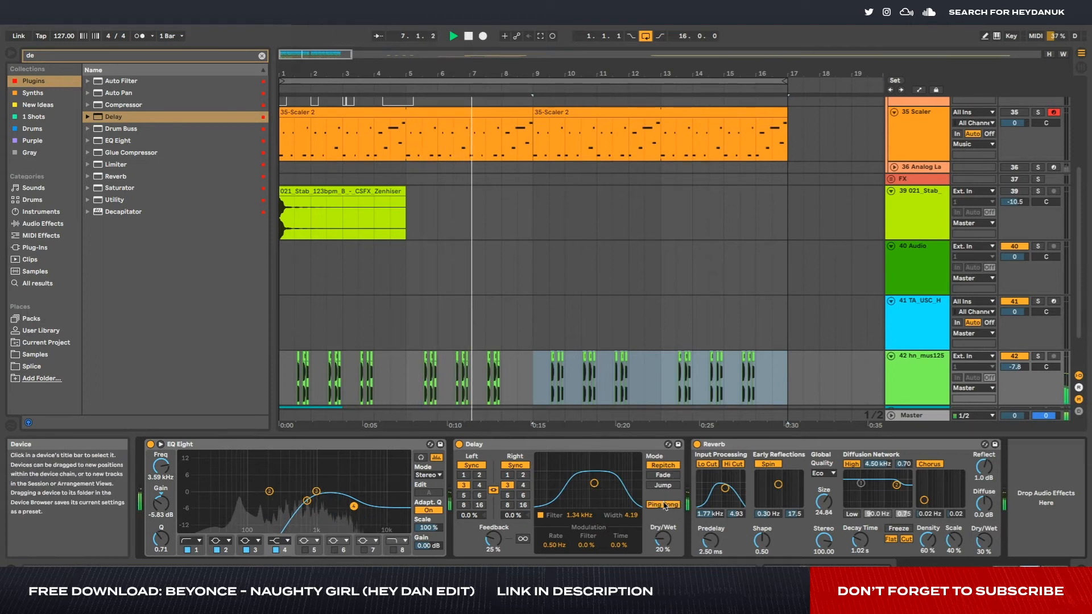
pyautogui.click(663, 505)
pyautogui.click(540, 376)
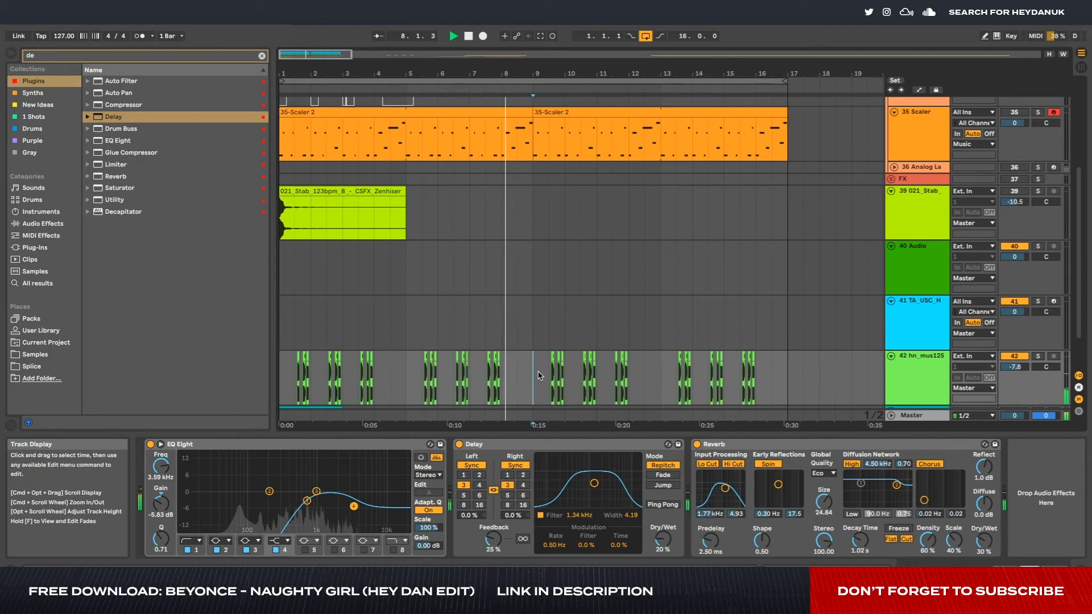
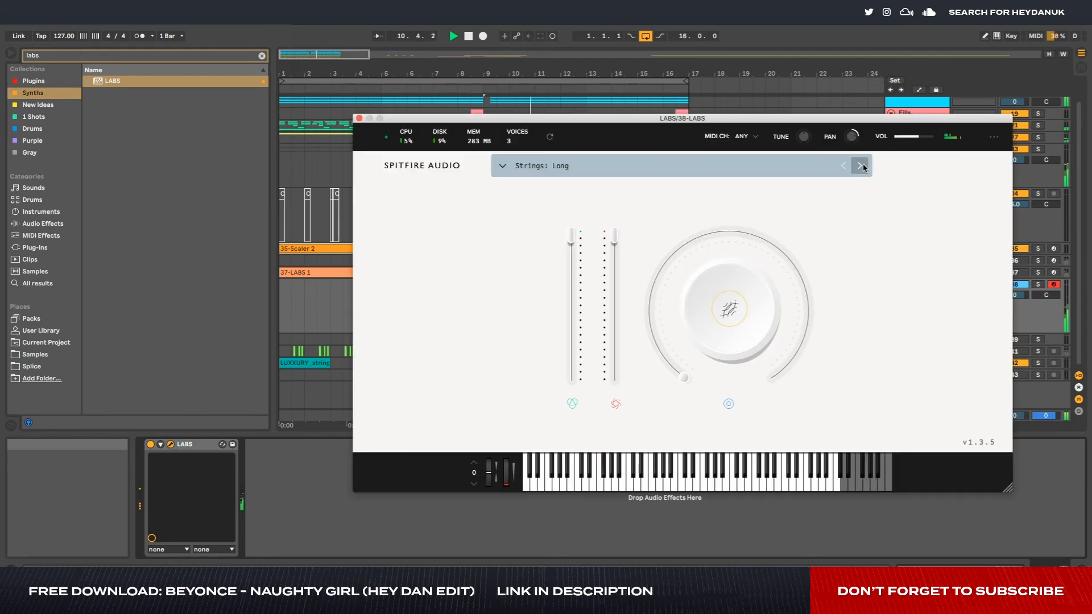
# - Browse the LABS preset list through the Strings, Trumpet Fields and Rare Groove sounds while the loop plays
pyautogui.click(583, 166)
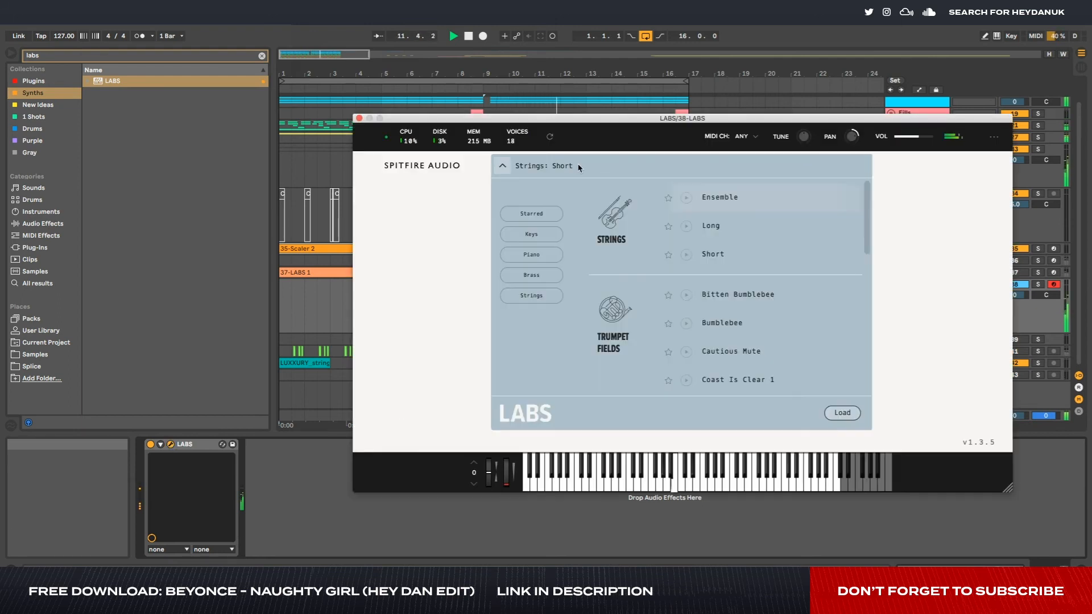
pyautogui.scroll(-5, 753, 324)
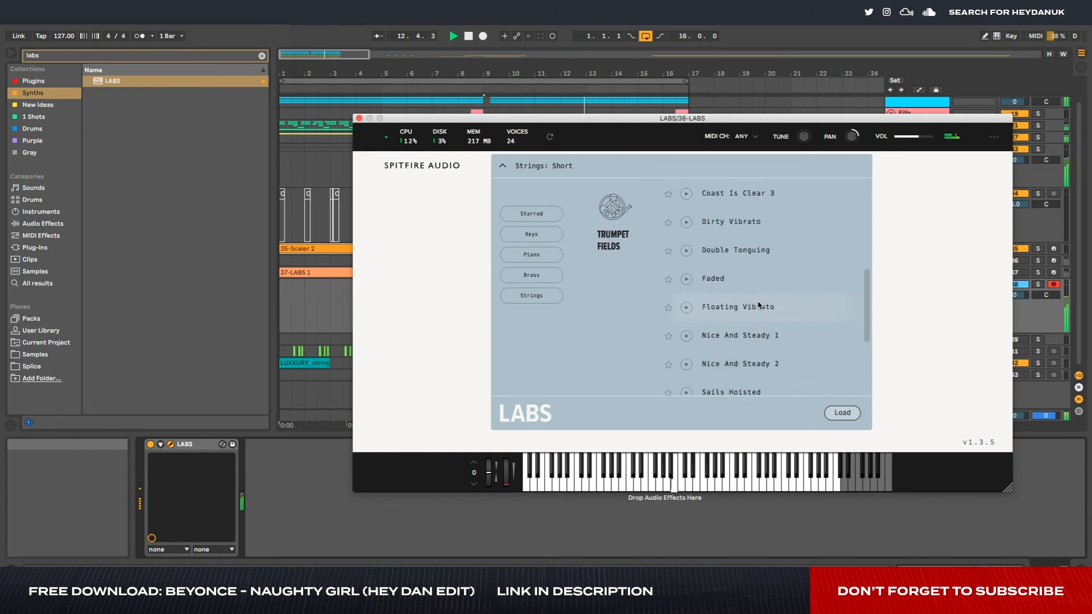
pyautogui.scroll(-2, 759, 306)
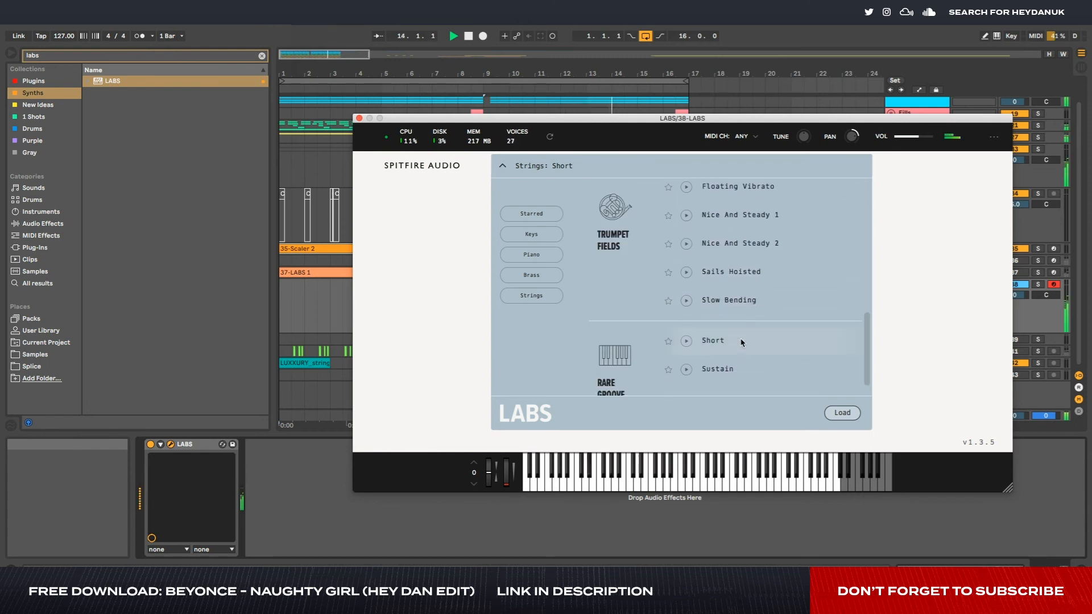
pyautogui.scroll(1, 744, 340)
pyautogui.click(754, 292)
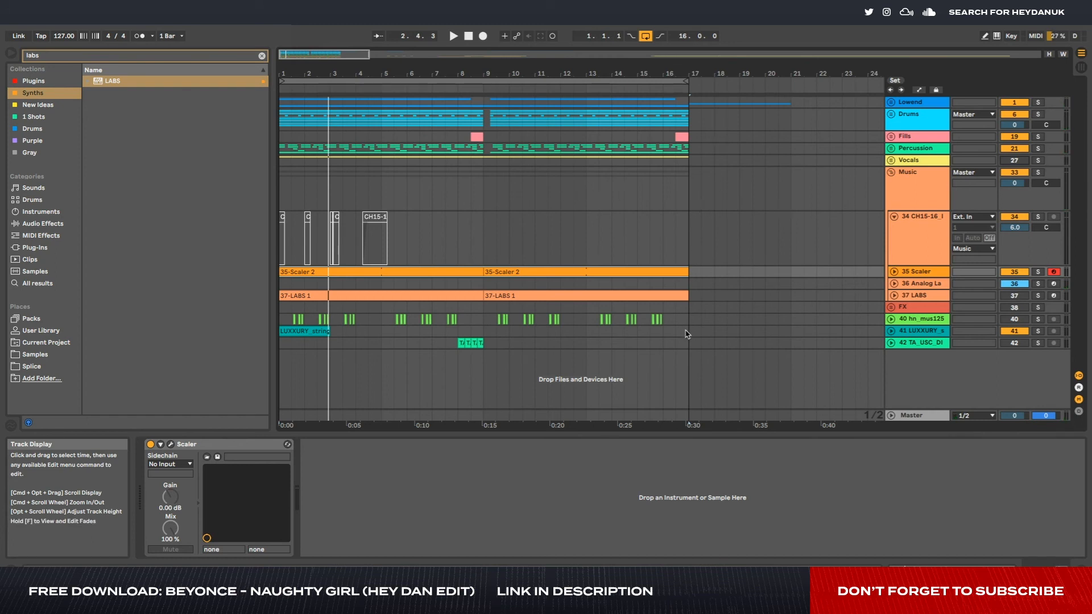
# - Play the loop with the Lowend group soloed, and briefly again with the solo removed
pyautogui.press('-')
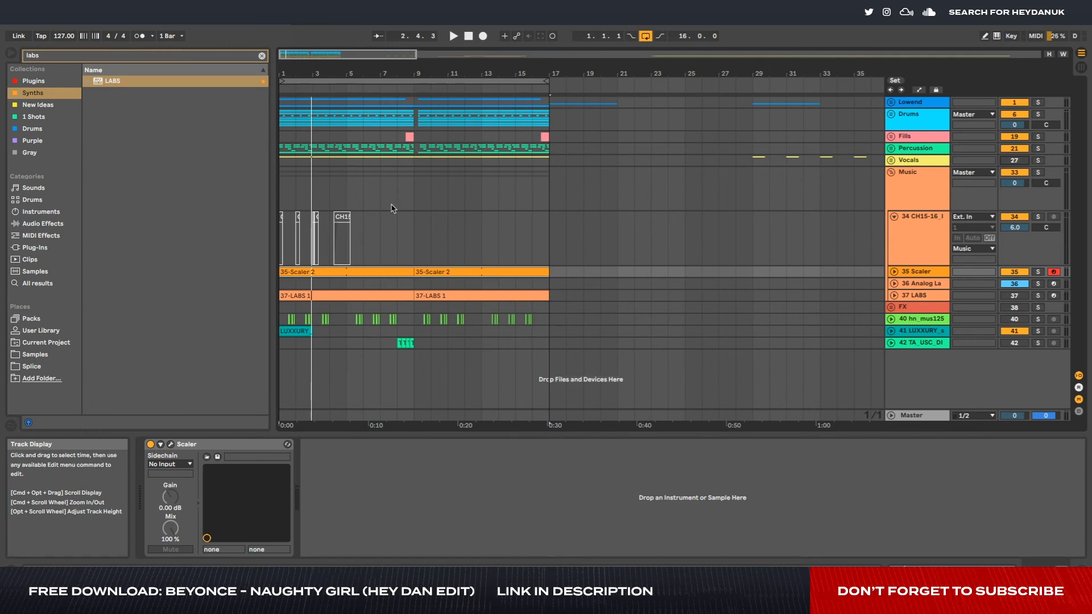
pyautogui.press('-')
pyautogui.press('-')
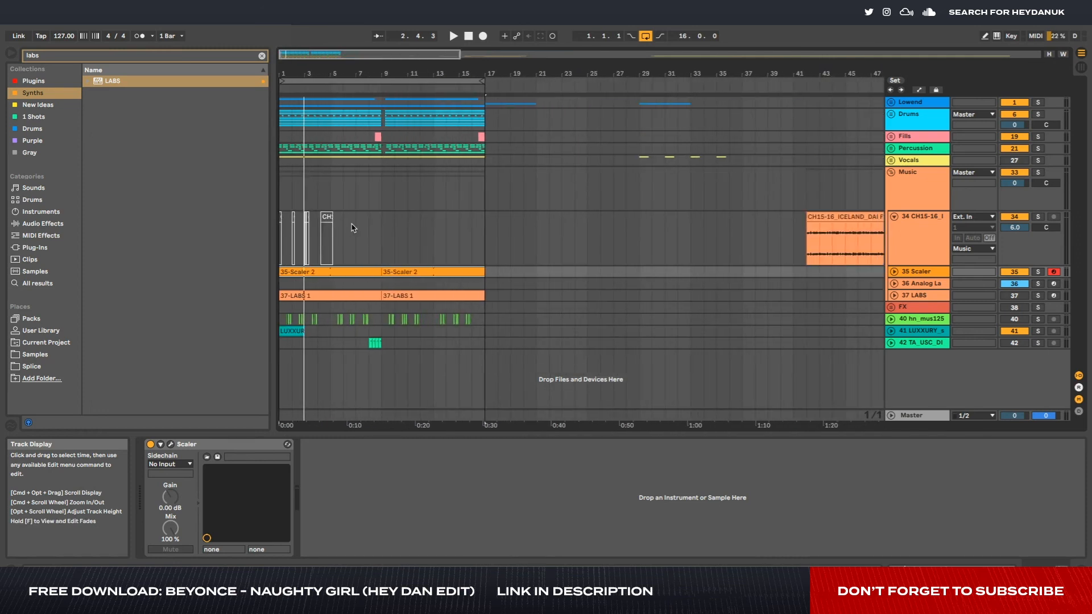
pyautogui.press('+')
pyautogui.press('+')
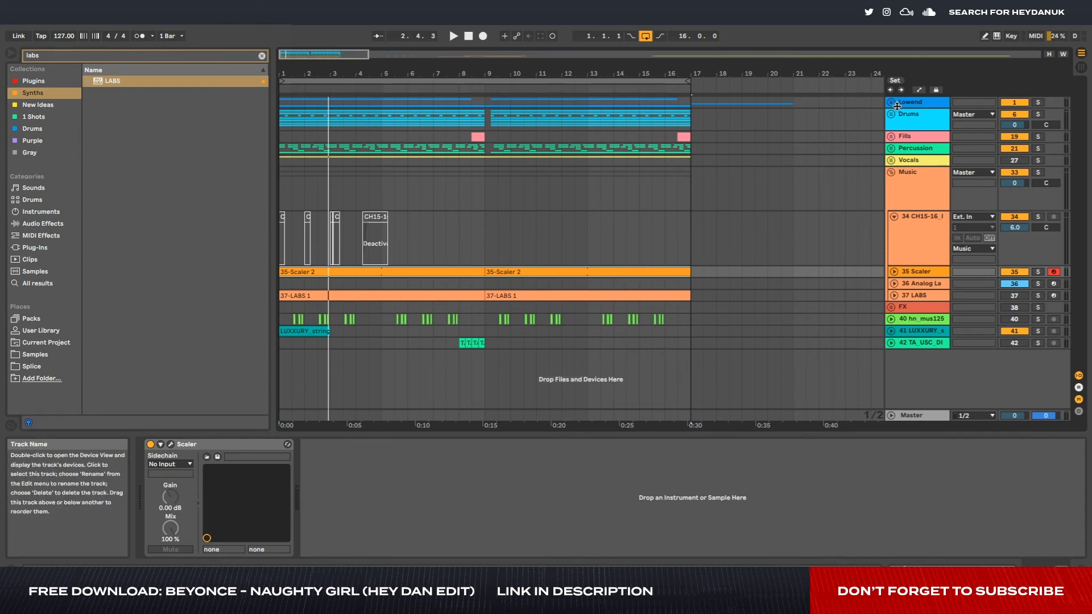
pyautogui.press('space')
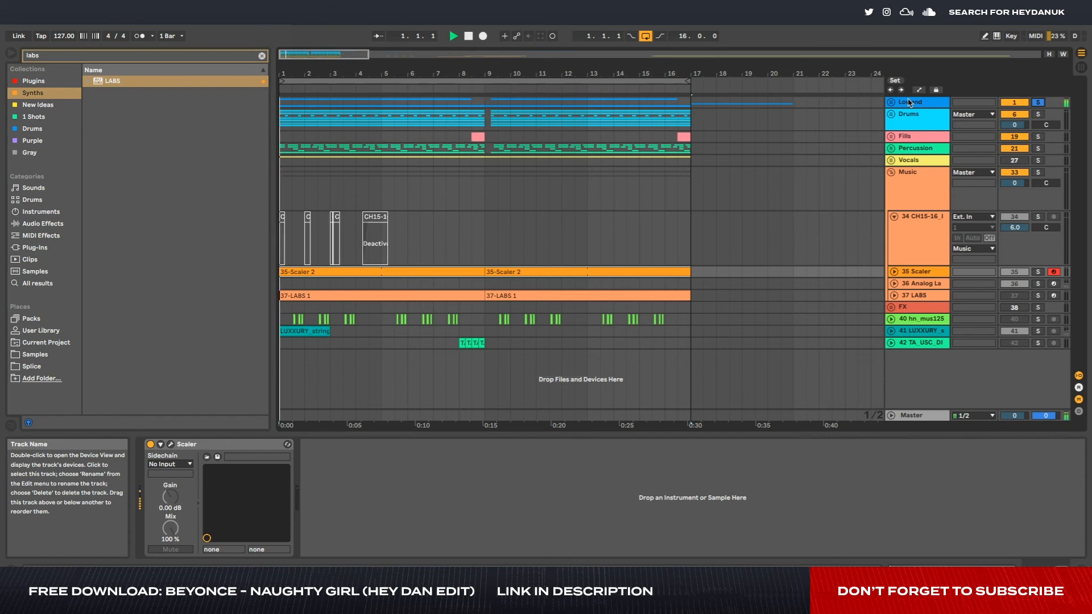
pyautogui.press('space')
pyautogui.click(1037, 103)
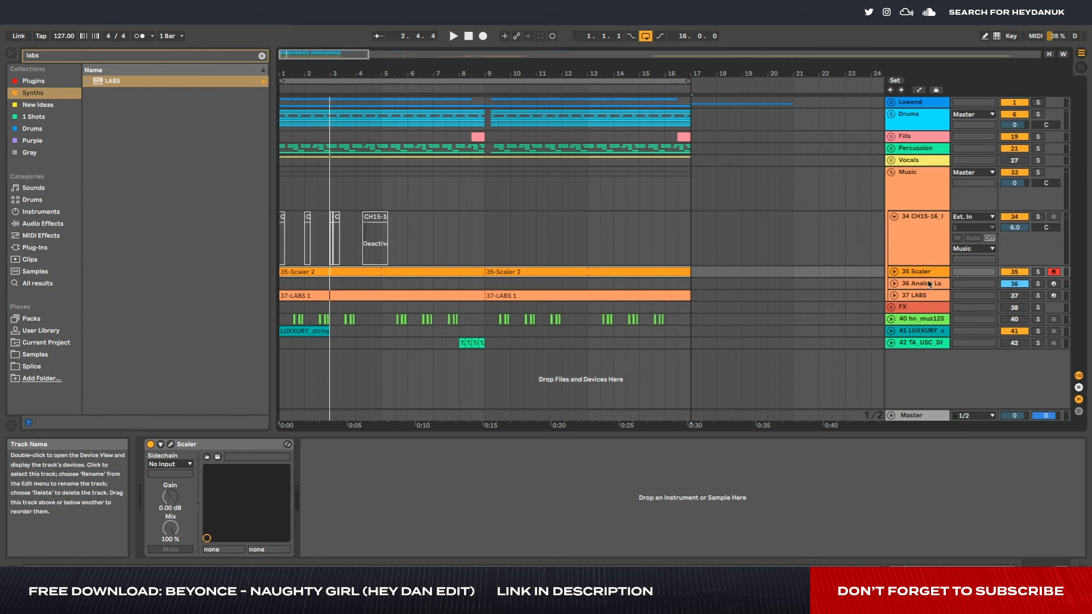
pyautogui.press('space')
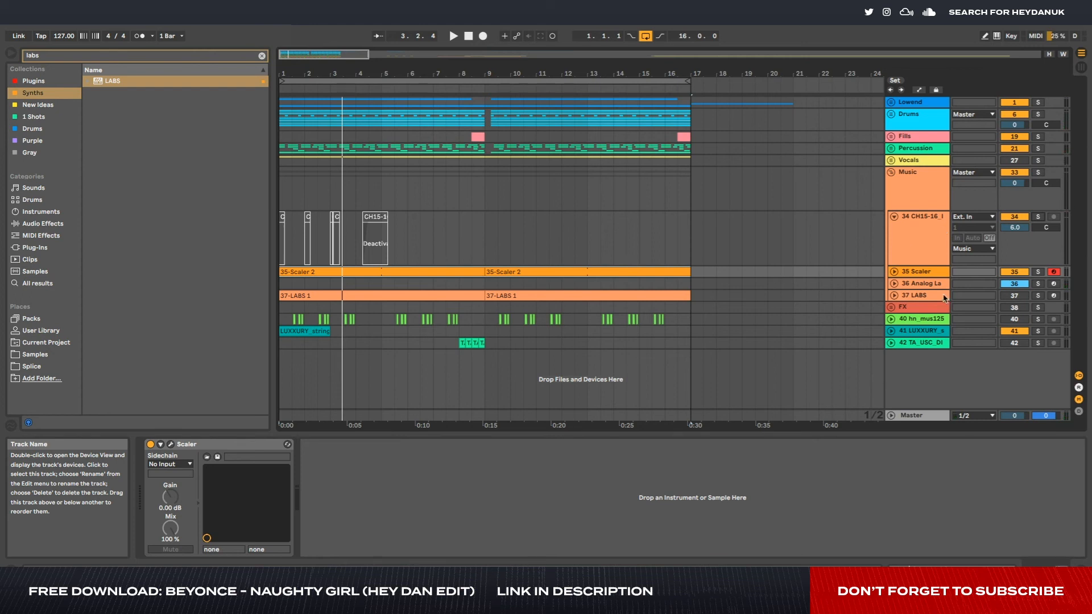
# - Select the 35 Scaler track and start playback
pyautogui.click(929, 260)
pyautogui.click(928, 274)
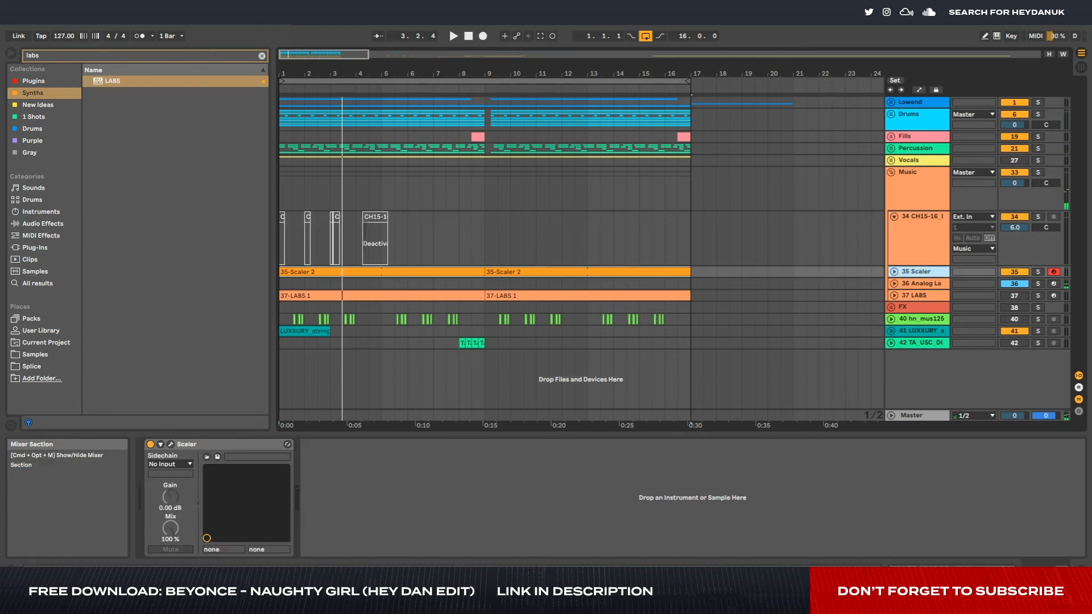
pyautogui.press('space')
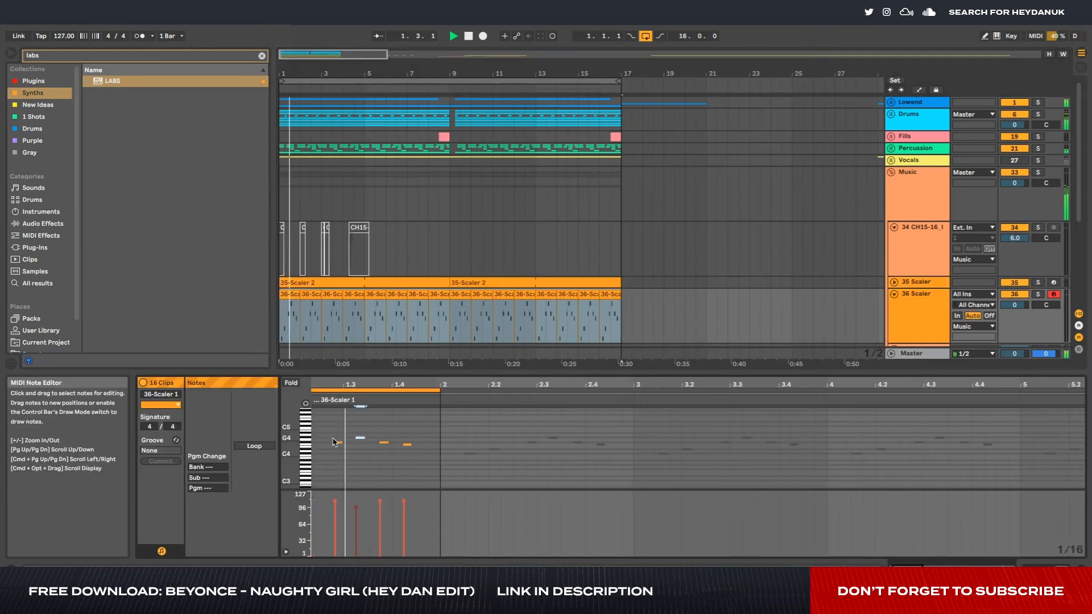
# - Deselect the 36 Scaler clips, select that track and fold it while the loop plays
pyautogui.click(630, 313)
pyautogui.scroll(-5, 499, 307)
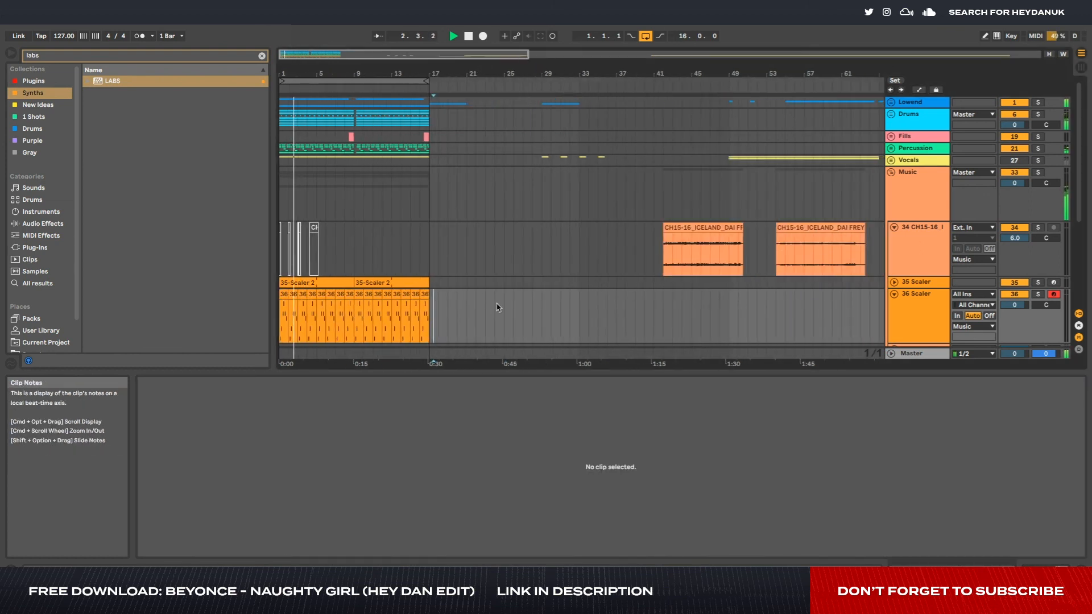
pyautogui.click(918, 315)
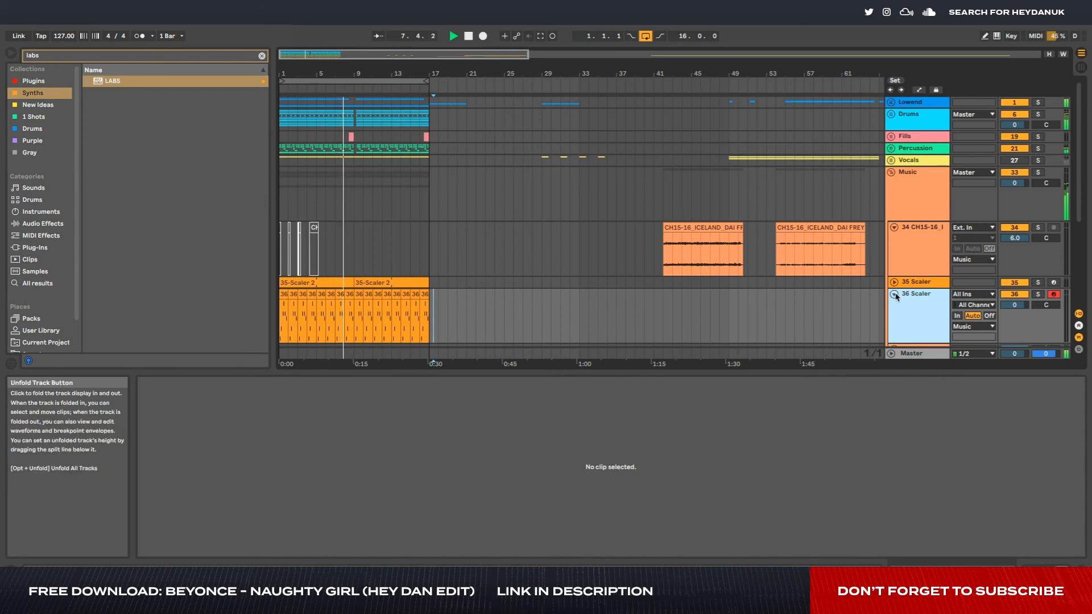
pyautogui.press('Left')
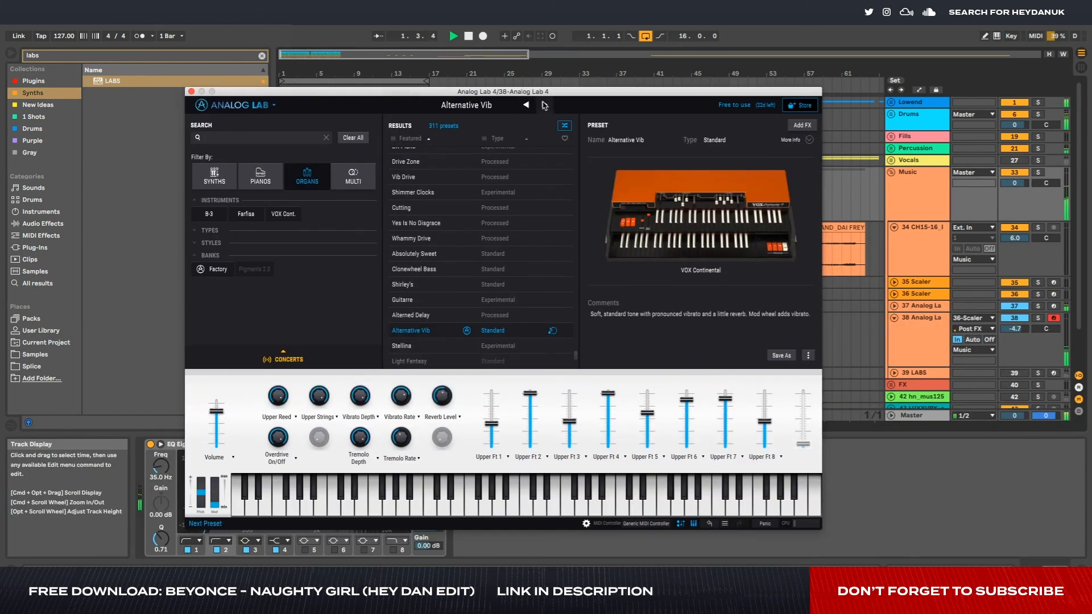
# - Audition Analog Lab's organ presets in sequence from Stellina to Biting against the playing loop, and return to earlier presets in the results
pyautogui.click(545, 105)
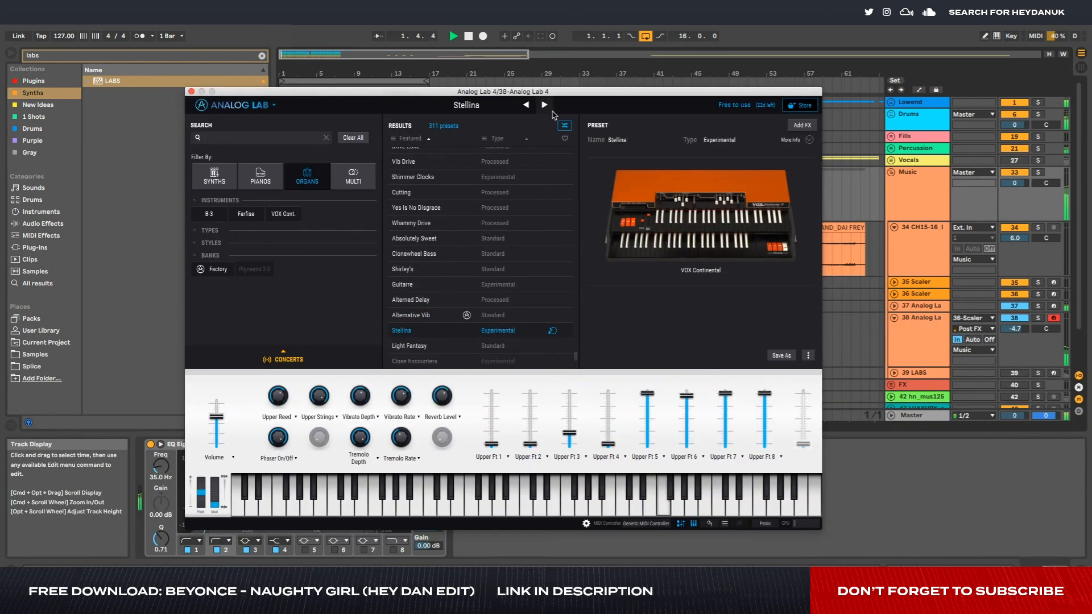
pyautogui.click(544, 104)
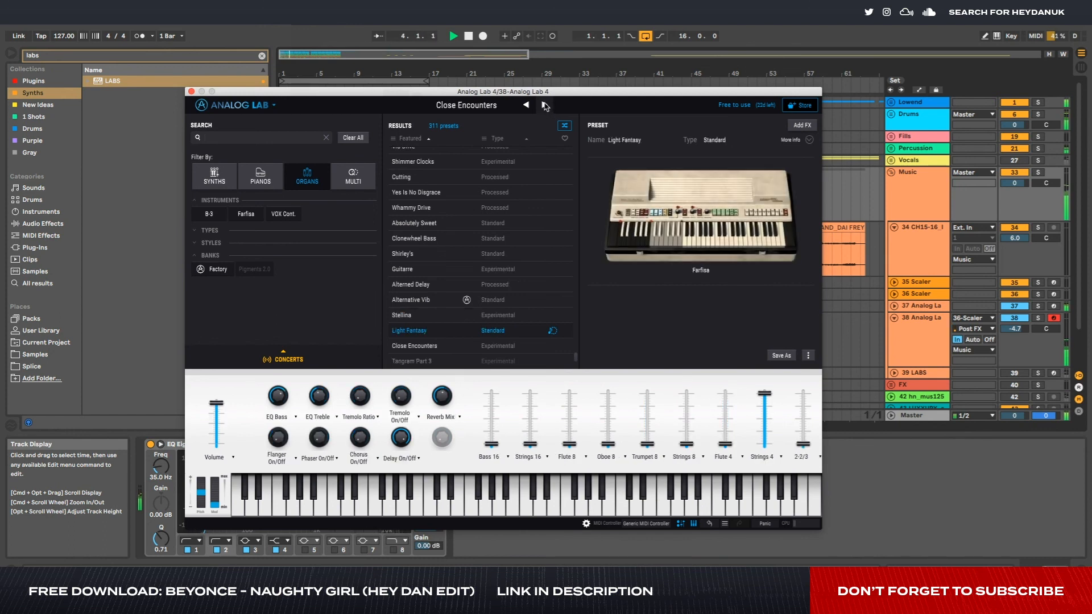
pyautogui.click(544, 105)
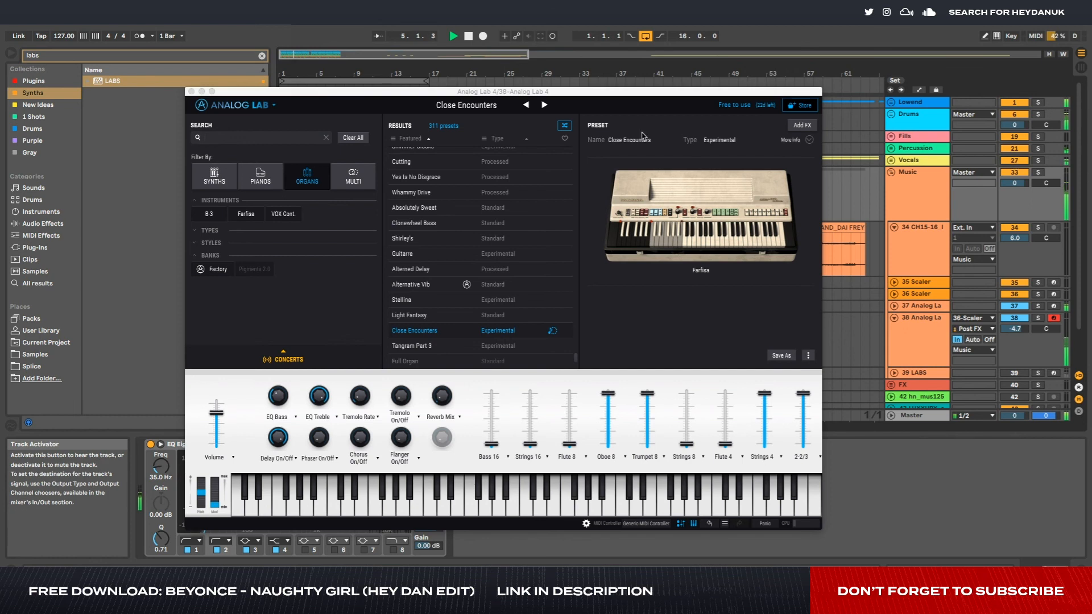
pyautogui.click(544, 105)
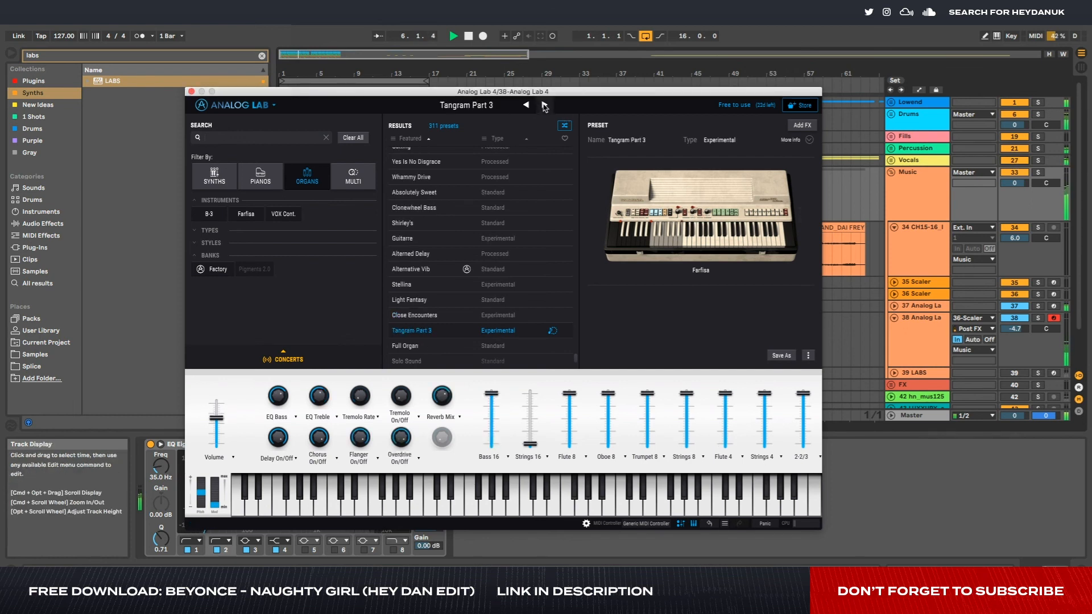
pyautogui.click(544, 105)
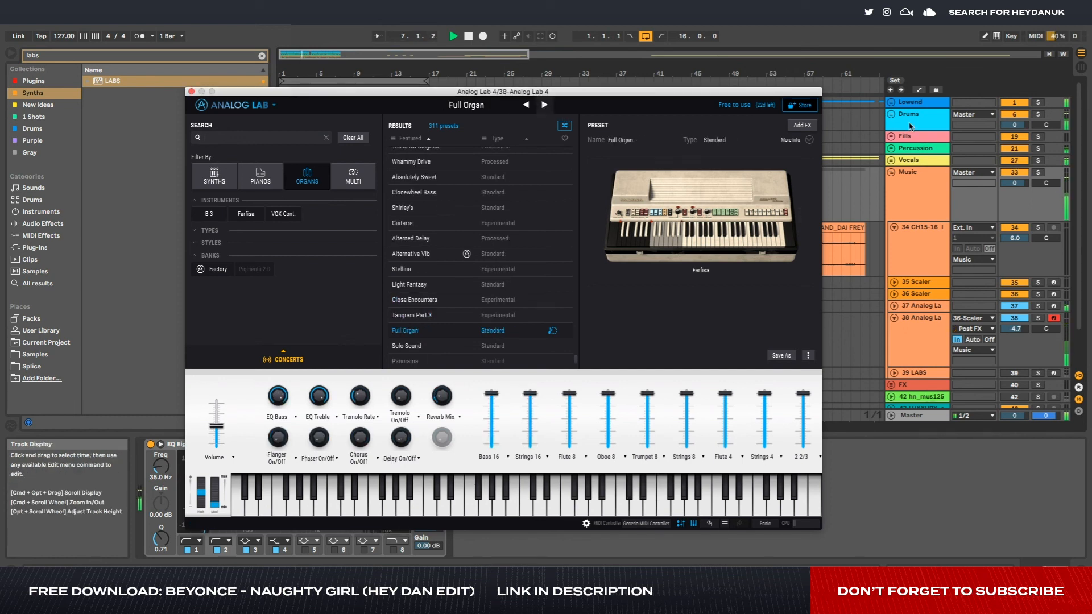
pyautogui.click(545, 106)
pyautogui.click(544, 106)
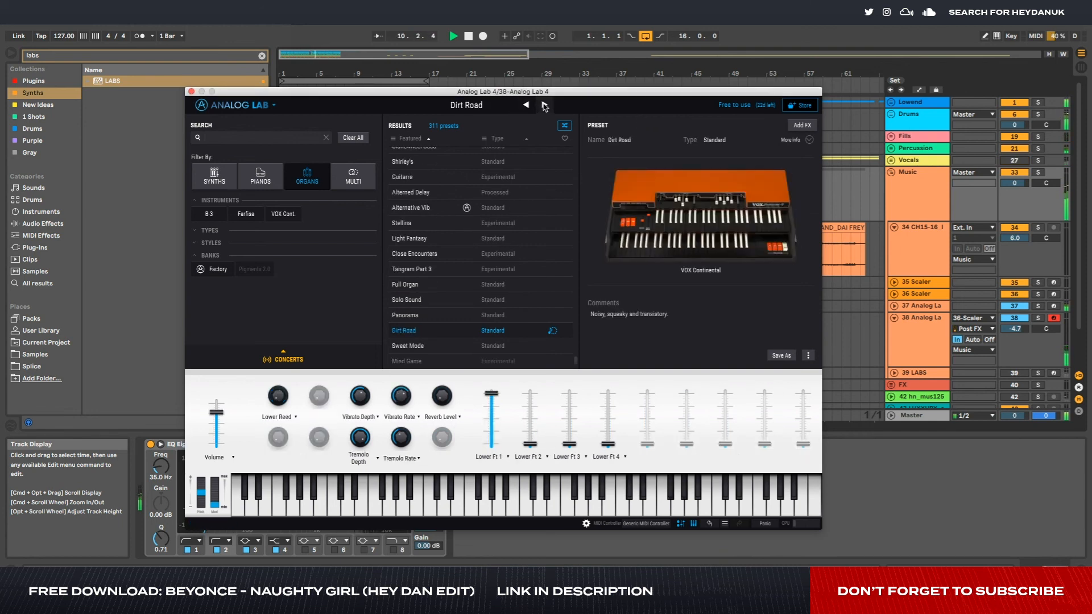
pyautogui.click(545, 105)
pyautogui.click(544, 106)
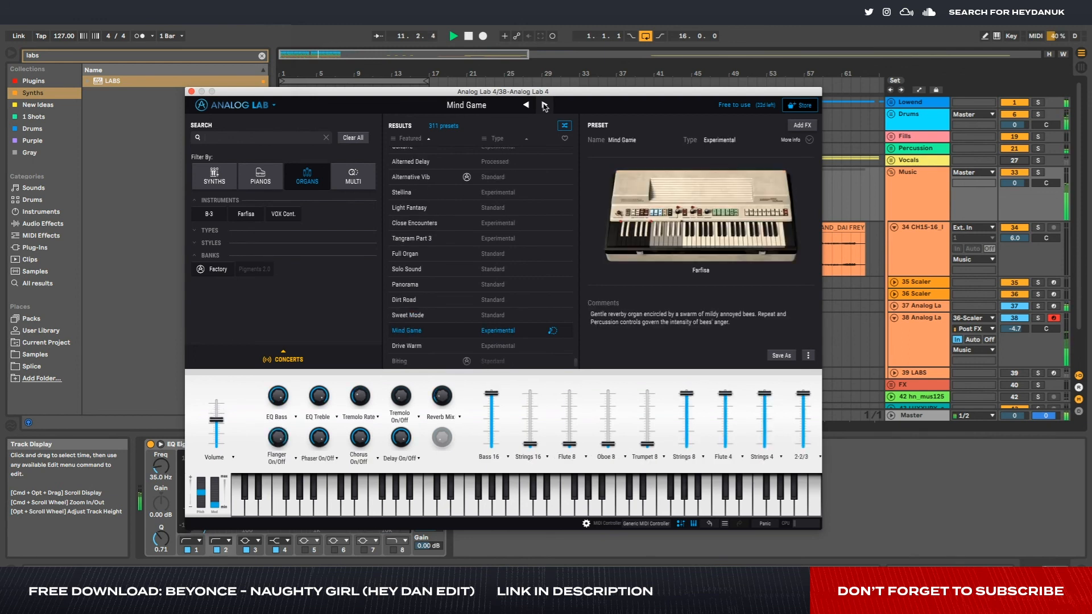
pyautogui.click(545, 105)
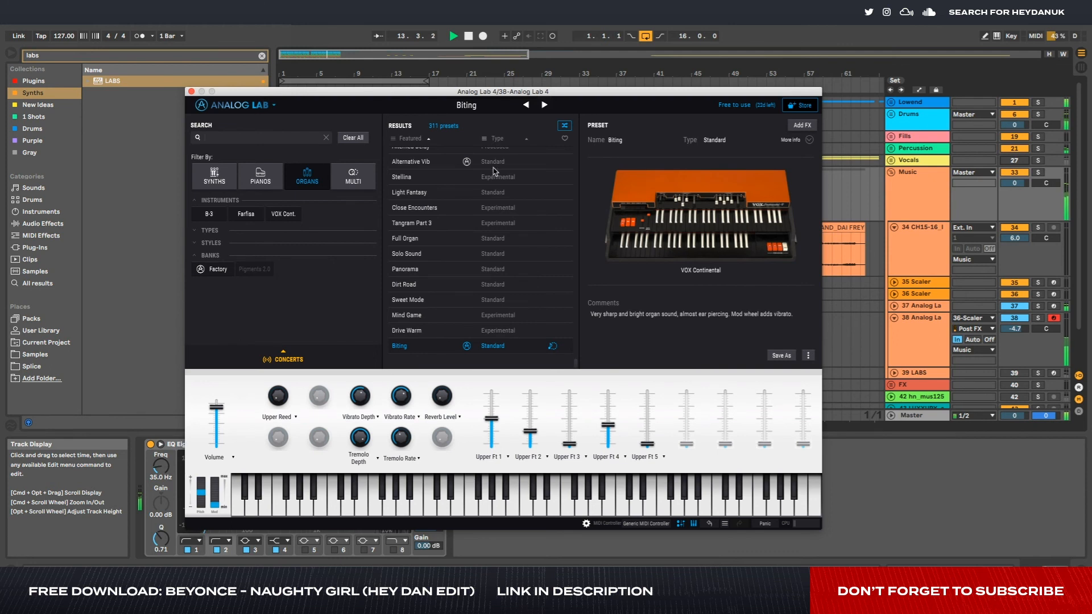
pyautogui.scroll(10, 466, 182)
pyautogui.click(561, 203)
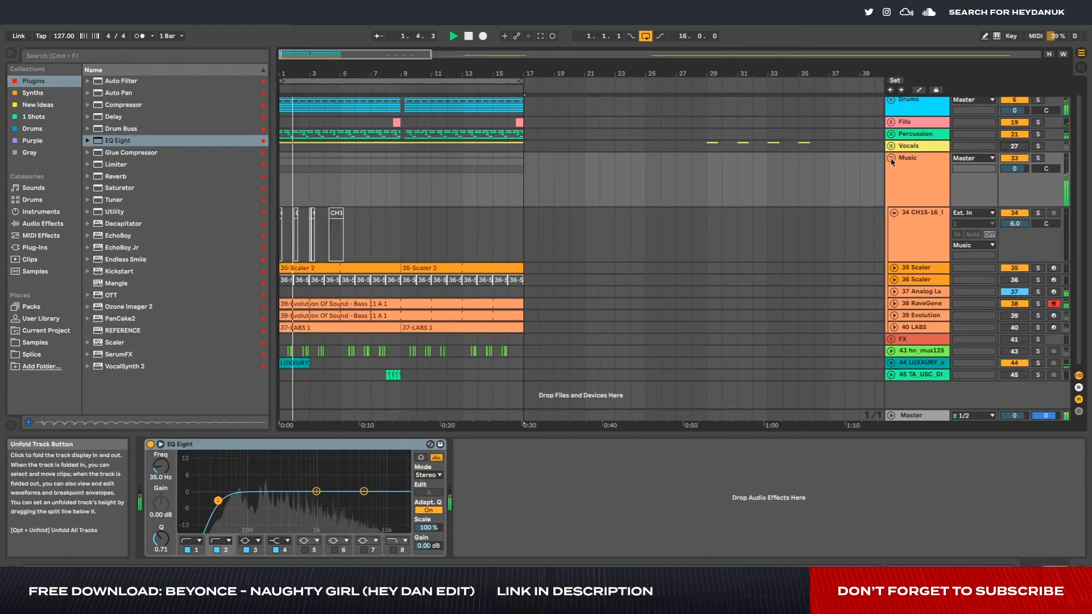
# - Show the 38 RaveGenerator track's devices and raise its EQ Eight low cut to about 352 Hz
pyautogui.click(891, 158)
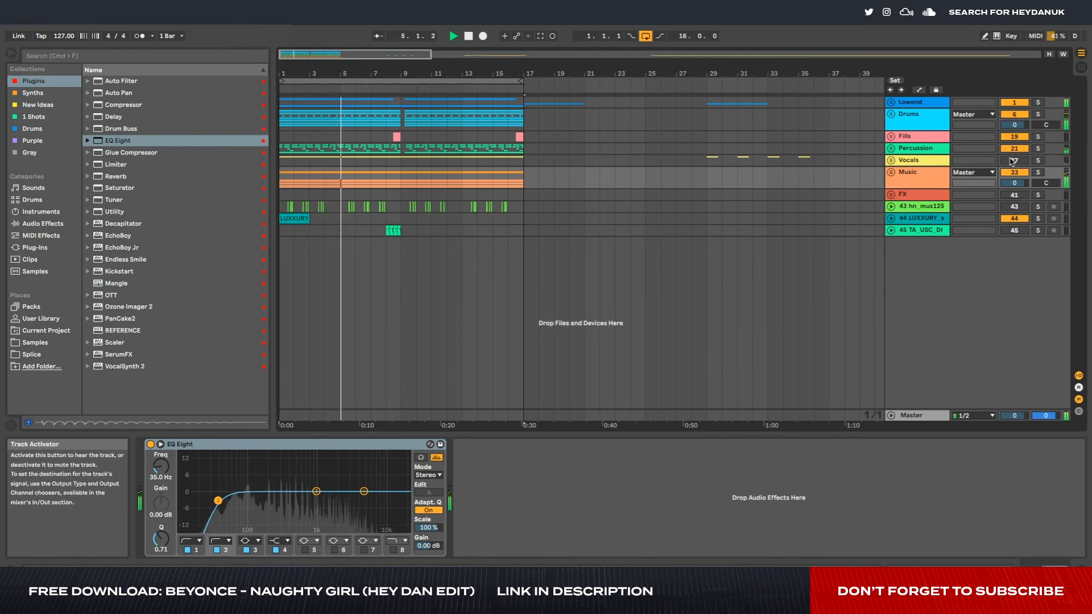
pyautogui.click(892, 172)
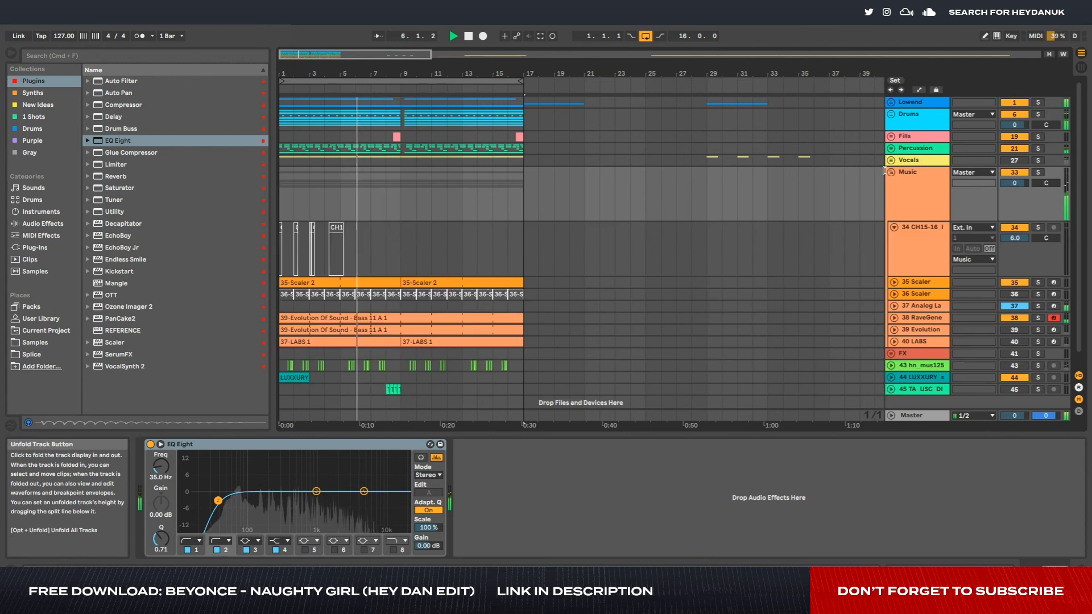
pyautogui.scroll(-1, 919, 295)
pyautogui.click(921, 303)
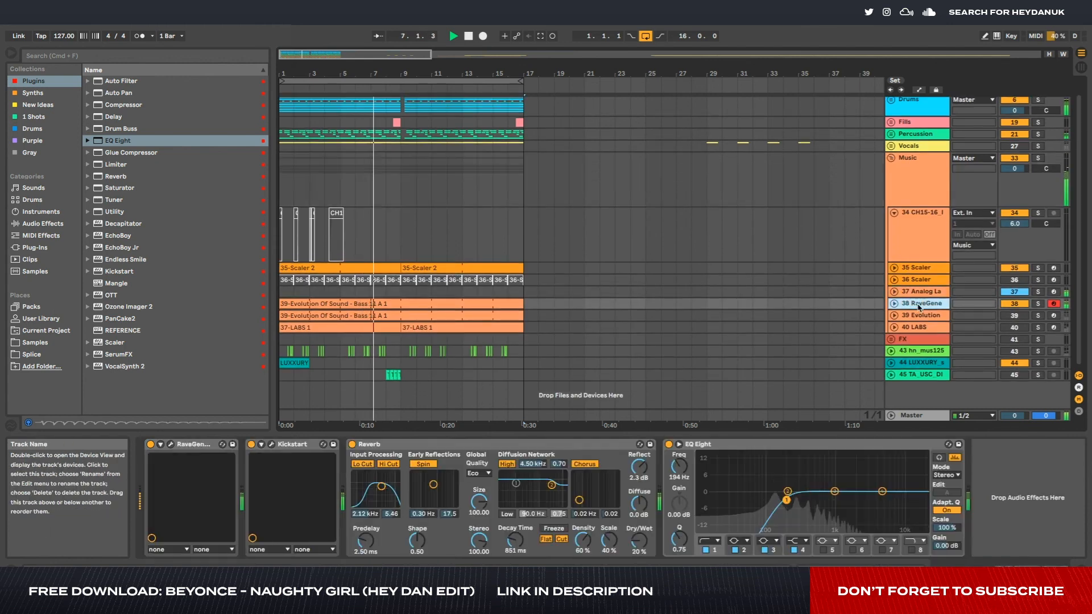
pyautogui.moveTo(789, 499); pyautogui.dragTo(807, 498)
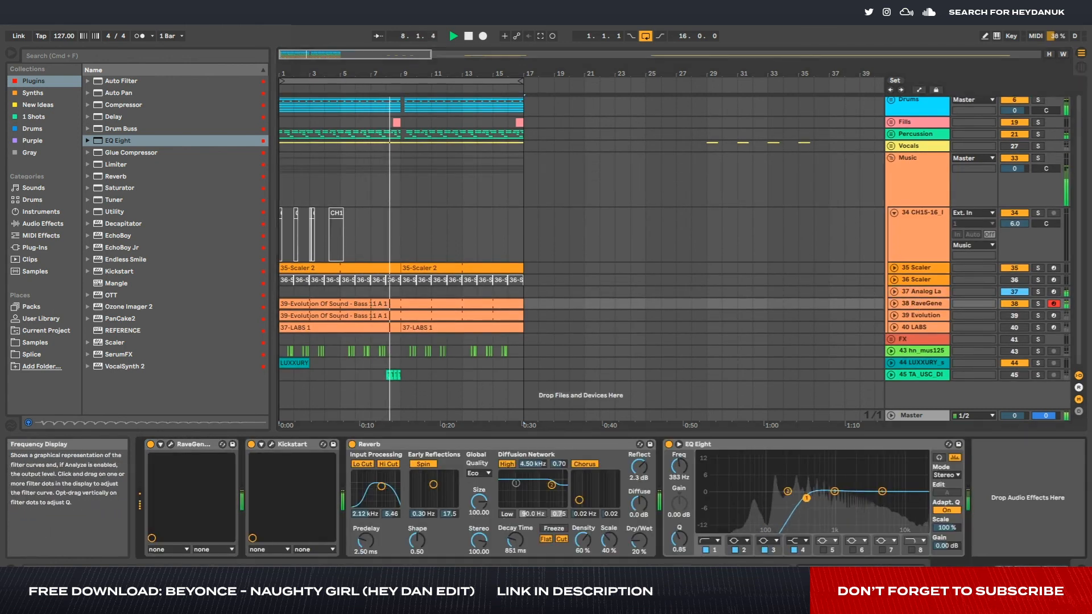
# - Set the mix of the RaveGenerator track's Kickstart to 100% and close the plug-in window
pyautogui.click(271, 445)
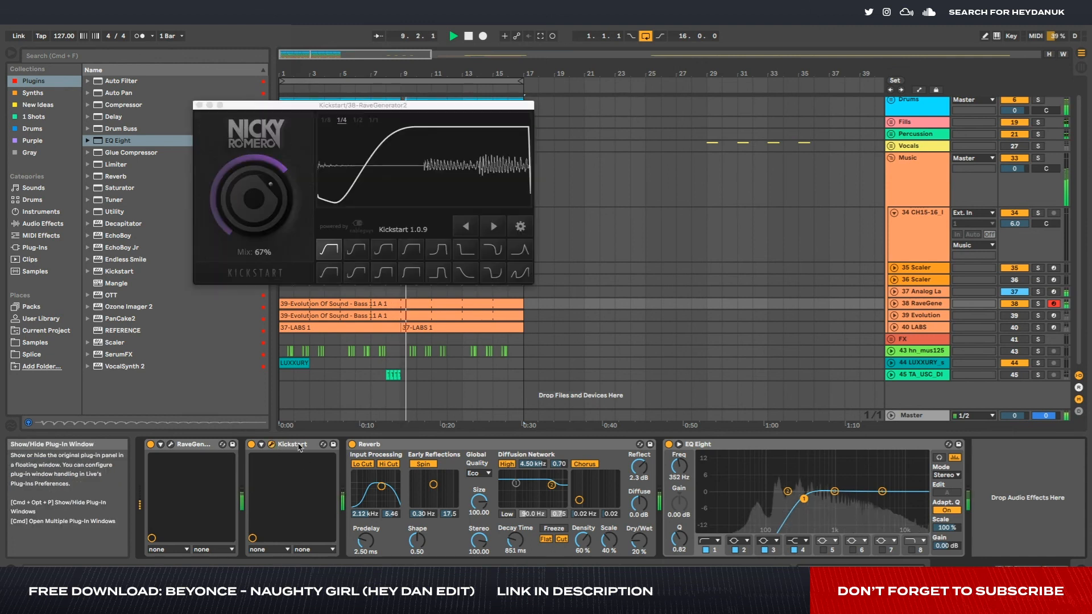
pyautogui.moveTo(278, 191); pyautogui.dragTo(278, 165)
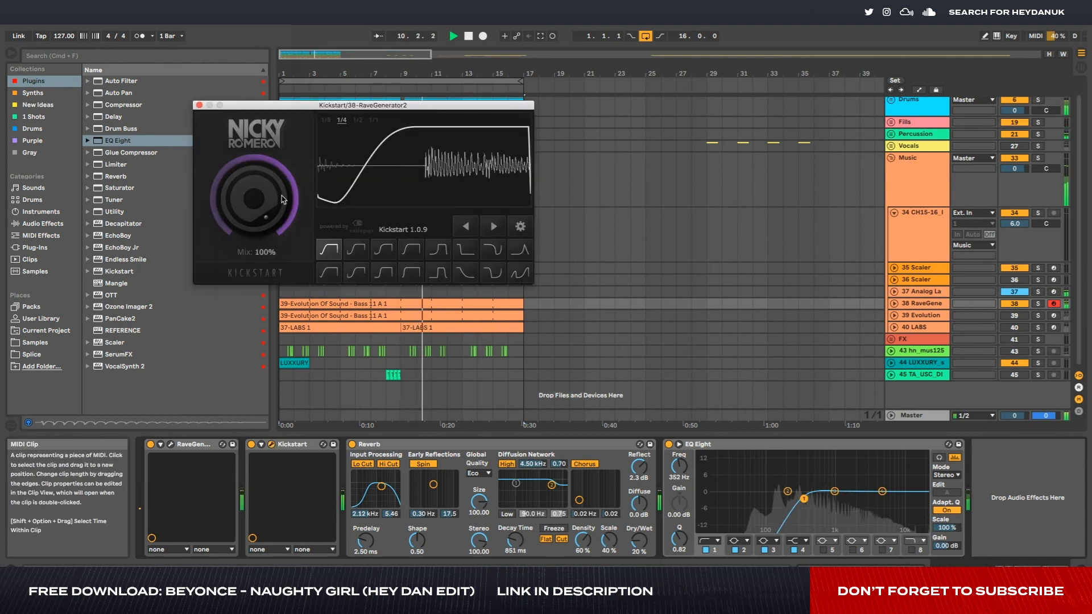
pyautogui.click(199, 105)
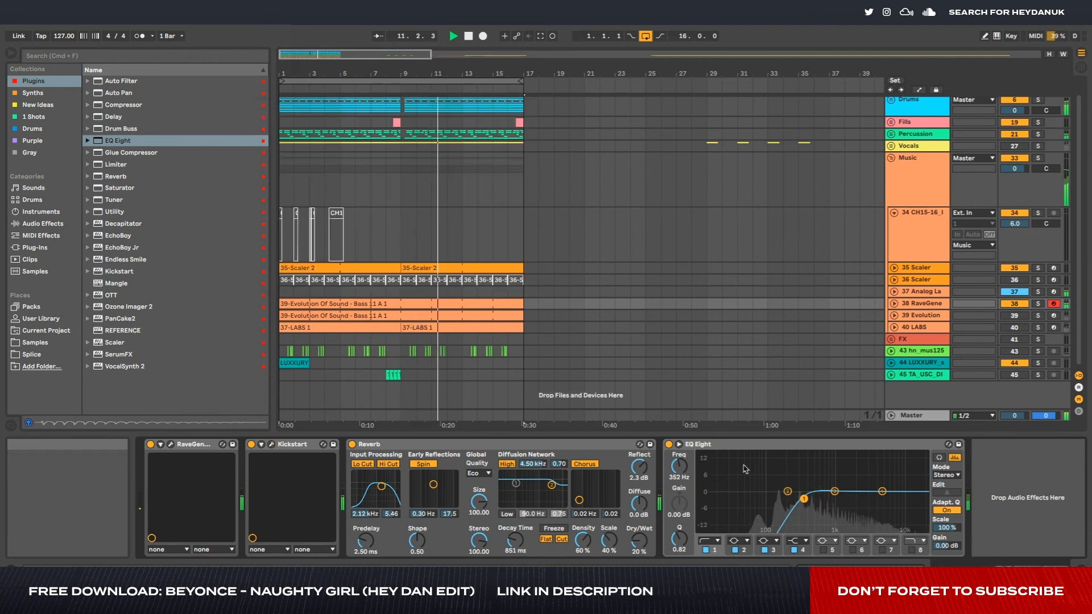
# - Boost EQ Eight band 3 on the RaveGenerator track by 2.60 dB at 1.47 kHz, and stop playback
pyautogui.moveTo(834, 493); pyautogui.dragTo(846, 486)
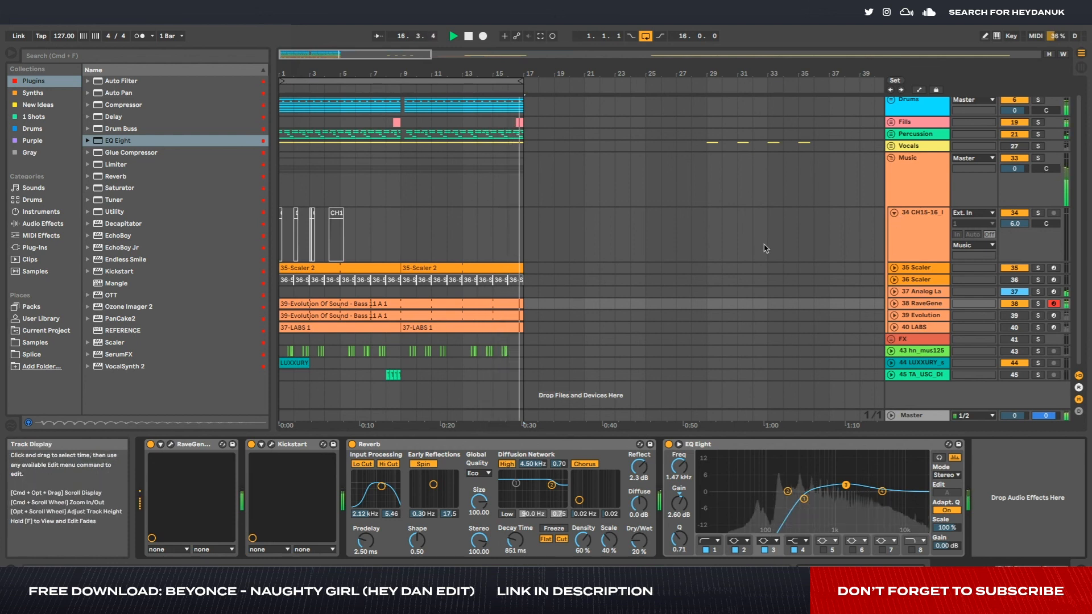
pyautogui.press('space')
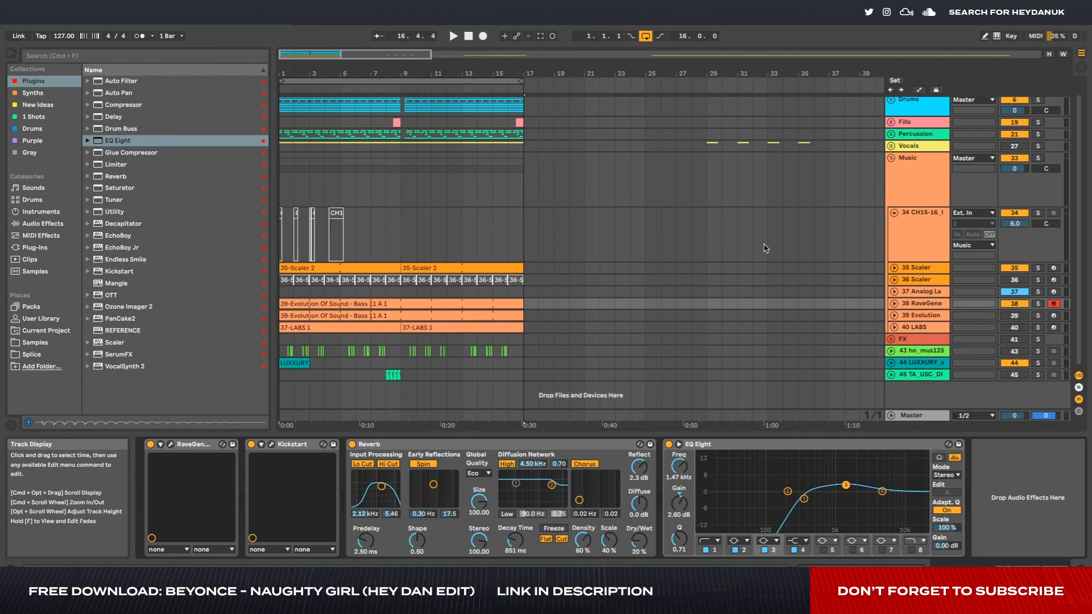
# - Solo the 40 LABS track and play its first bar
pyautogui.click(1038, 328)
pyautogui.press('space')
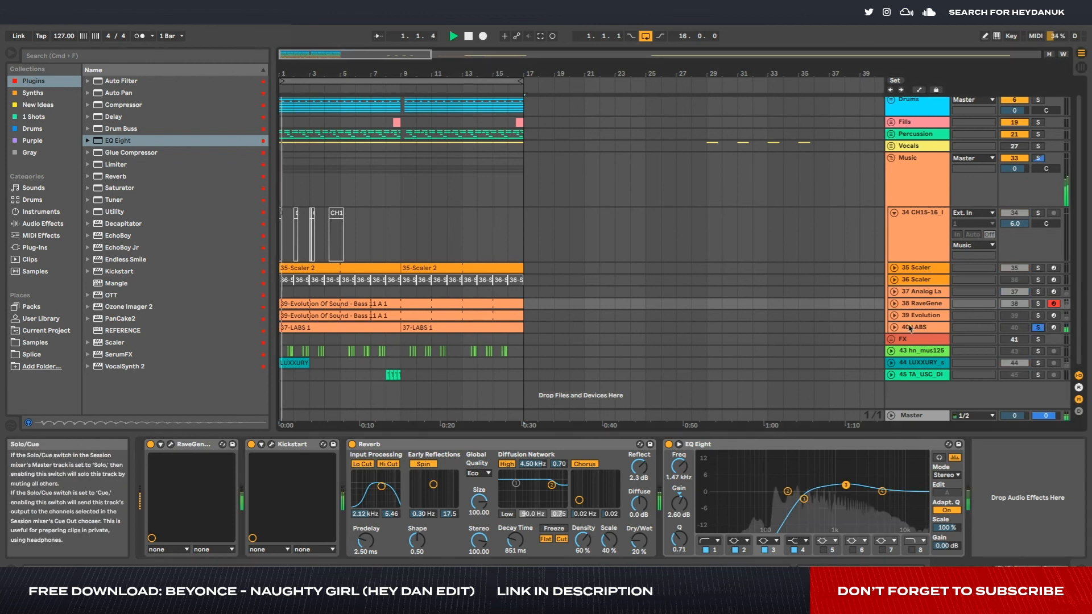
pyautogui.press('space')
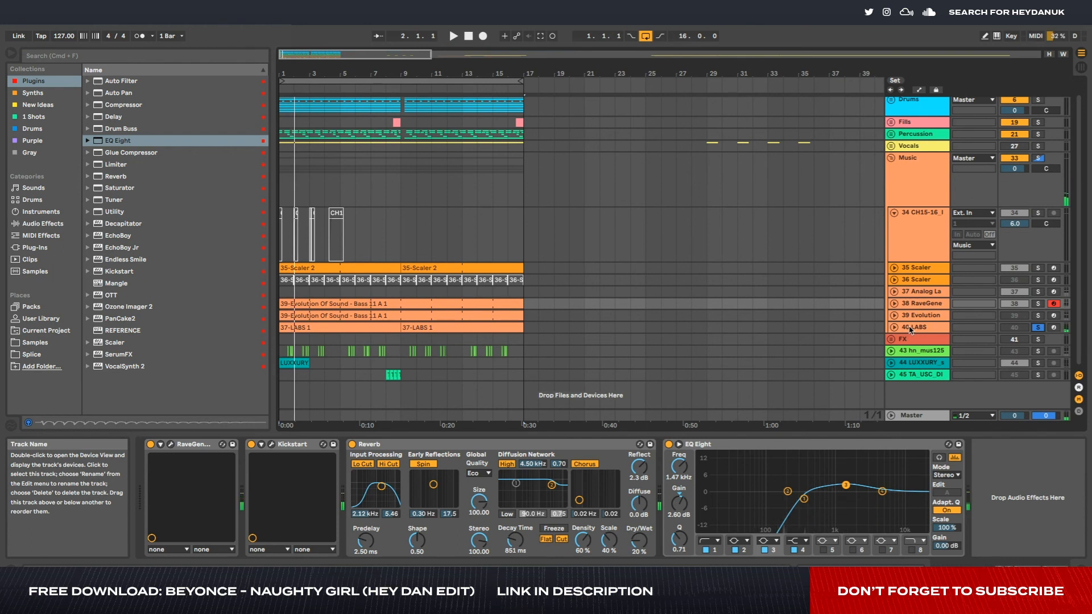
# - Check the devices on the 40 LABS and 39 Evolution tracks, and solo the 38 RaveGenerator track for listening
pyautogui.click(908, 328)
pyautogui.click(915, 317)
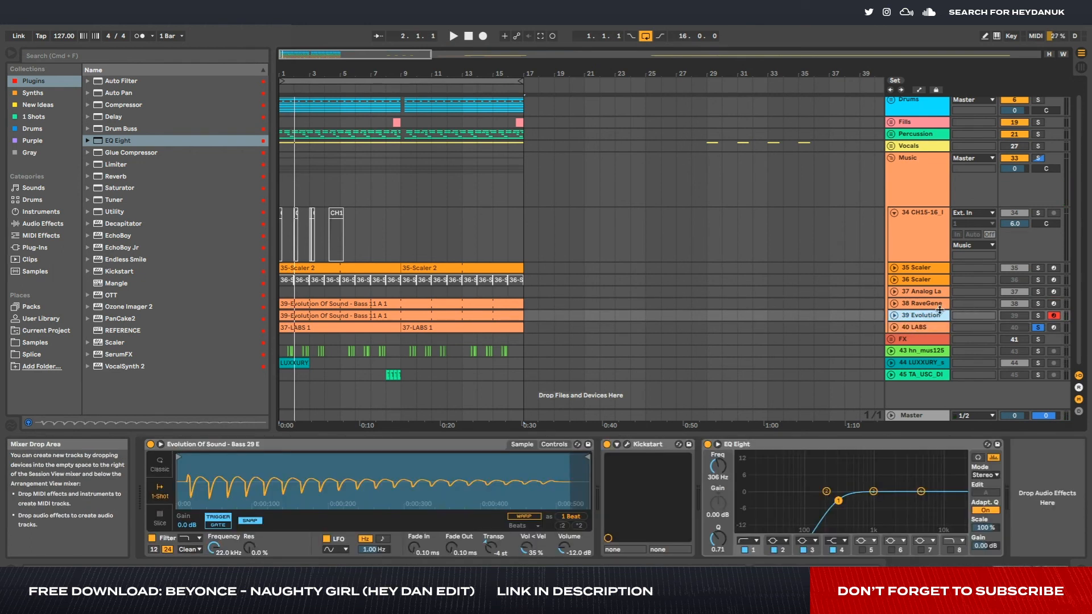
pyautogui.click(915, 304)
pyautogui.click(1037, 303)
pyautogui.press('space')
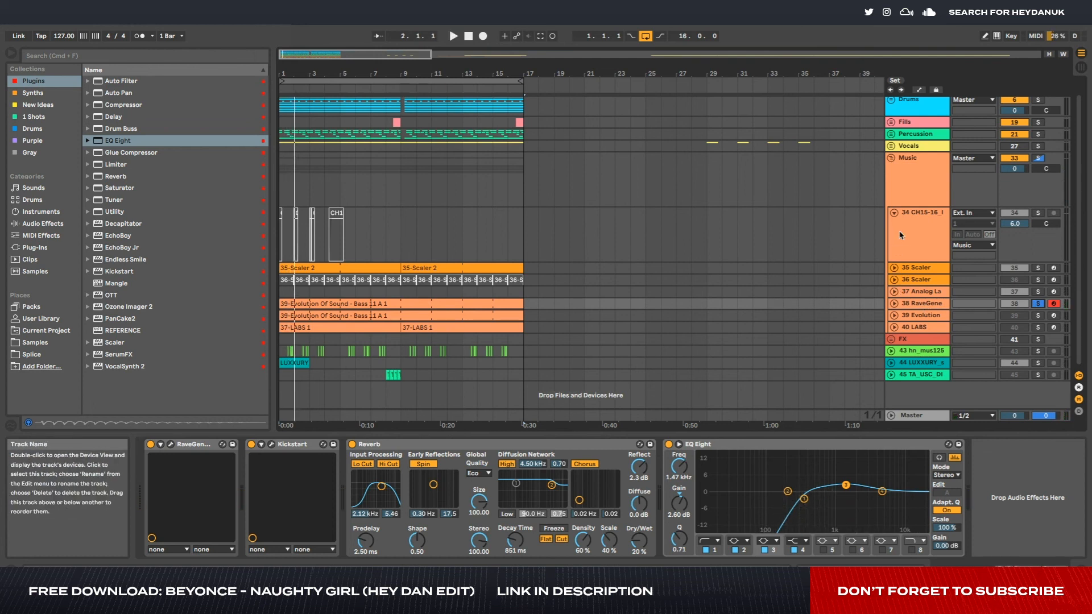
# - Fold the 34 CH15-16 track and collapse the whole Music group in the arrangement
pyautogui.click(895, 213)
pyautogui.scroll(-3, 713, 226)
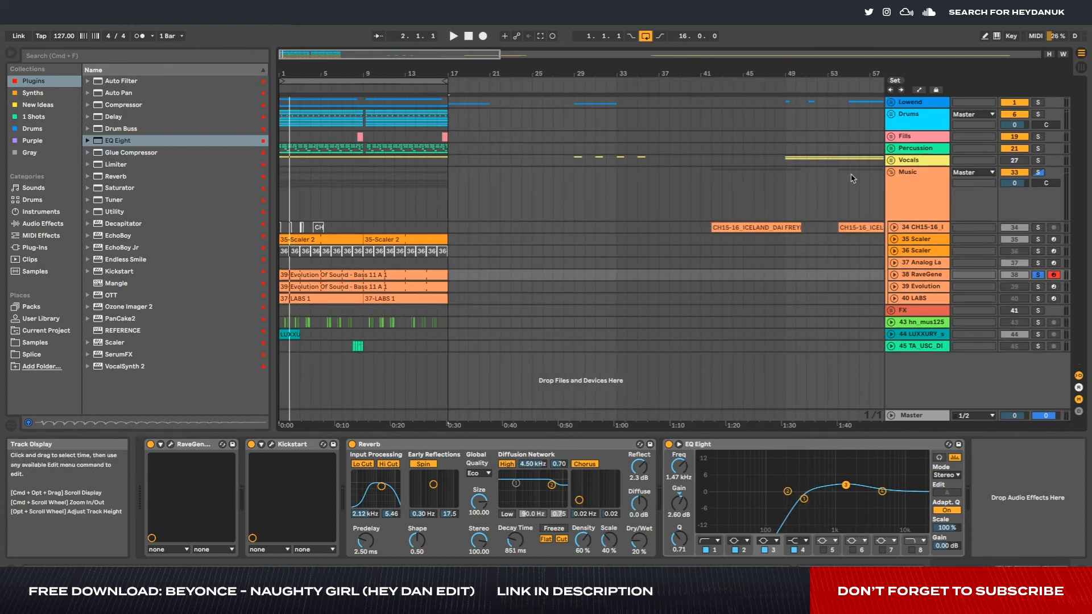
pyautogui.click(892, 172)
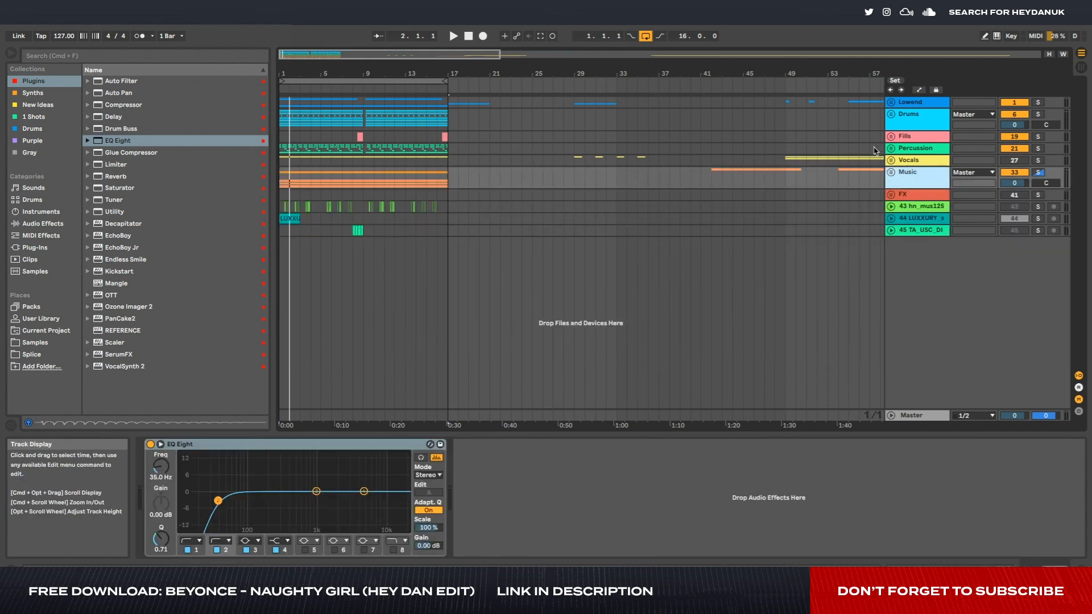
pyautogui.moveTo(449, 104)
pyautogui.mouseDown()
pyautogui.moveTo(342, 196)
pyautogui.moveTo(268, 236)
pyautogui.mouseUp()
pyautogui.click(321, 178)
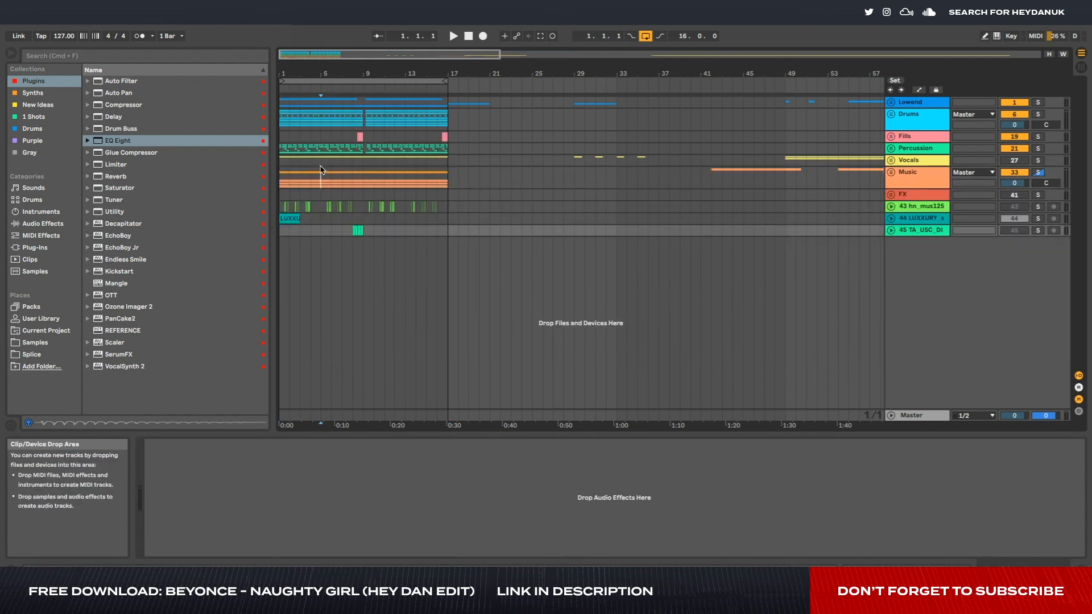
# - Unfold the Vocals group to view its sample clips along the timeline, and fold it again
pyautogui.click(891, 160)
pyautogui.hscroll(5, 822, 295)
pyautogui.hscroll(-5, 821, 295)
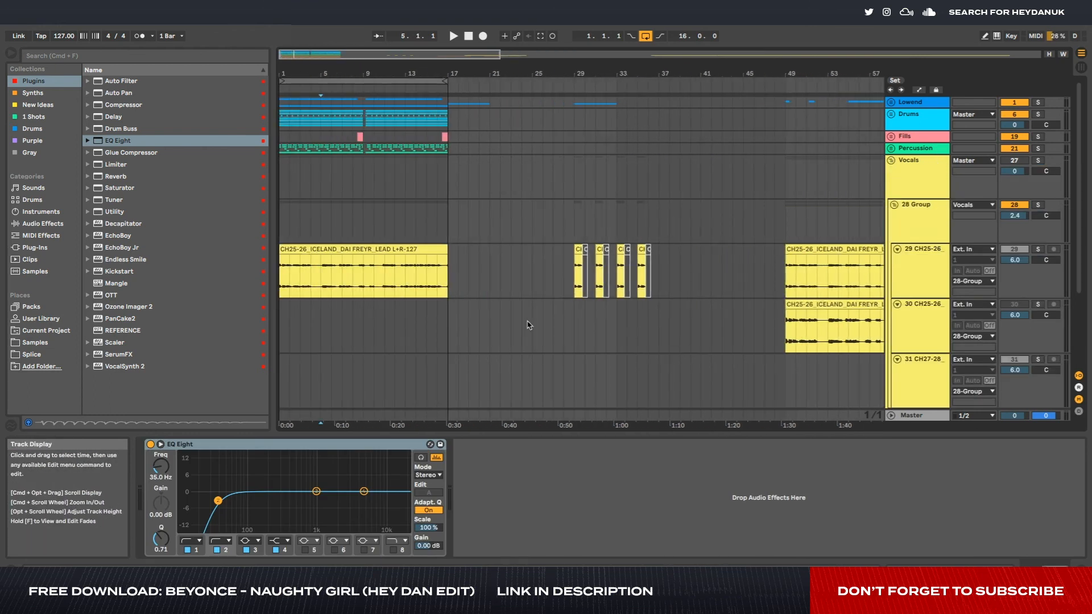
pyautogui.click(891, 160)
pyautogui.click(892, 161)
# - Examine the 16-bar loop across the Vocals and all other tracks, and compare it with the full arrangement length
pyautogui.moveTo(281, 161)
pyautogui.mouseDown()
pyautogui.moveTo(445, 160)
pyautogui.moveTo(271, 156)
pyautogui.mouseUp()
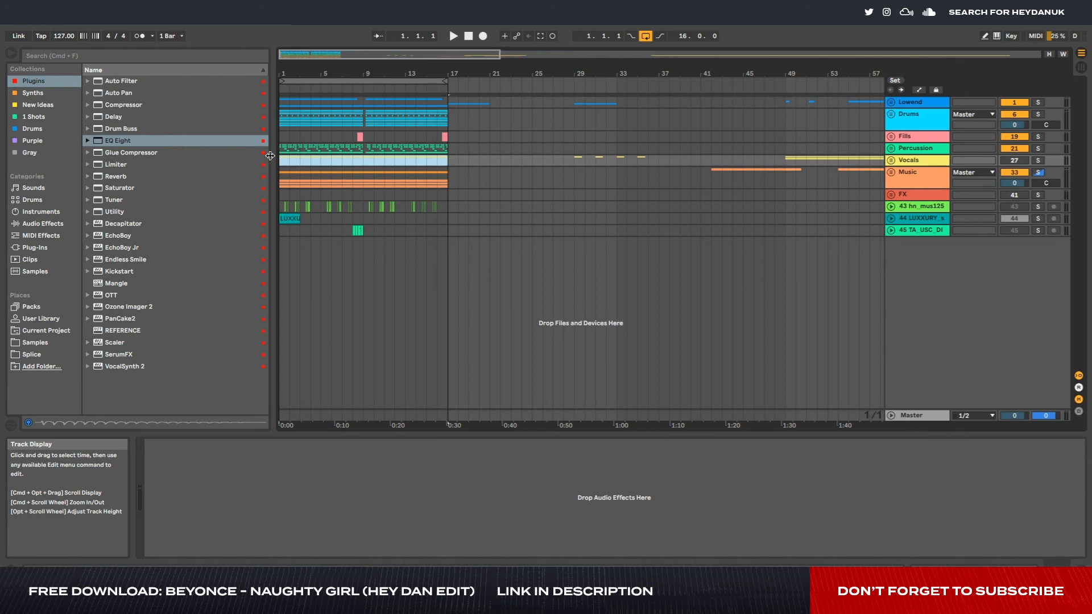
pyautogui.click(385, 162)
pyautogui.moveTo(365, 163); pyautogui.dragTo(263, 163)
pyautogui.moveTo(446, 161)
pyautogui.mouseDown()
pyautogui.moveTo(382, 169)
pyautogui.moveTo(252, 216)
pyautogui.mouseUp()
pyautogui.click(416, 232)
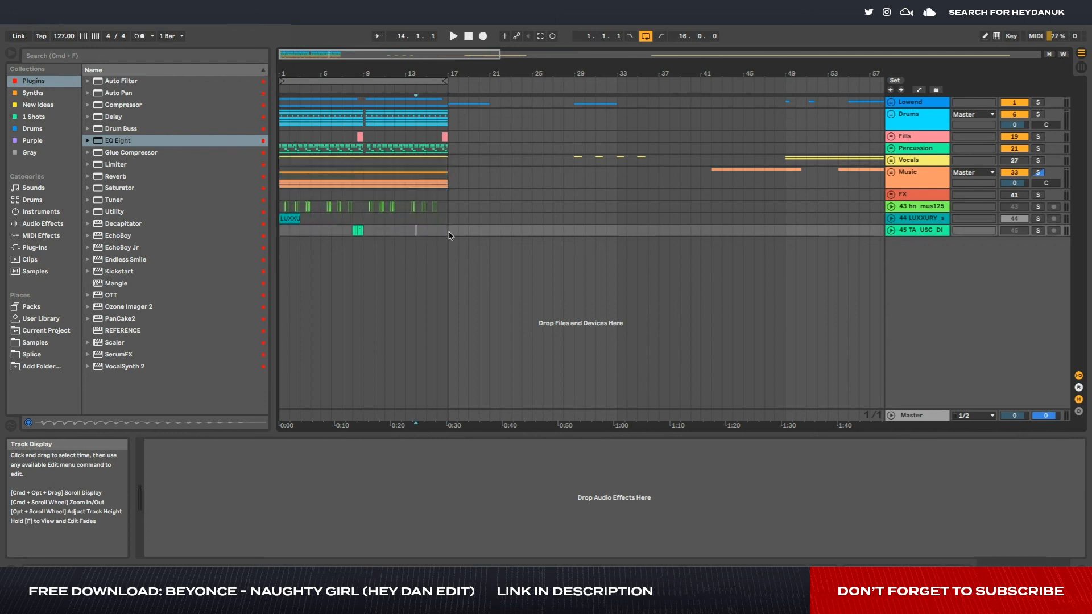
pyautogui.moveTo(449, 232); pyautogui.dragTo(266, 97)
pyautogui.click(312, 120)
pyautogui.scroll(-4, 454, 145)
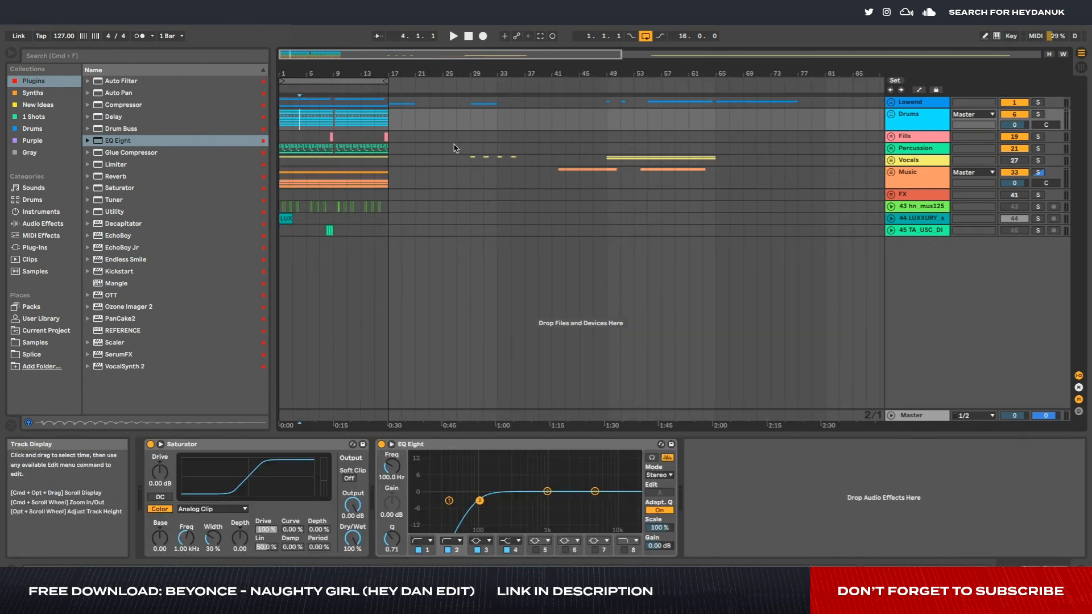
pyautogui.scroll(-3, 455, 147)
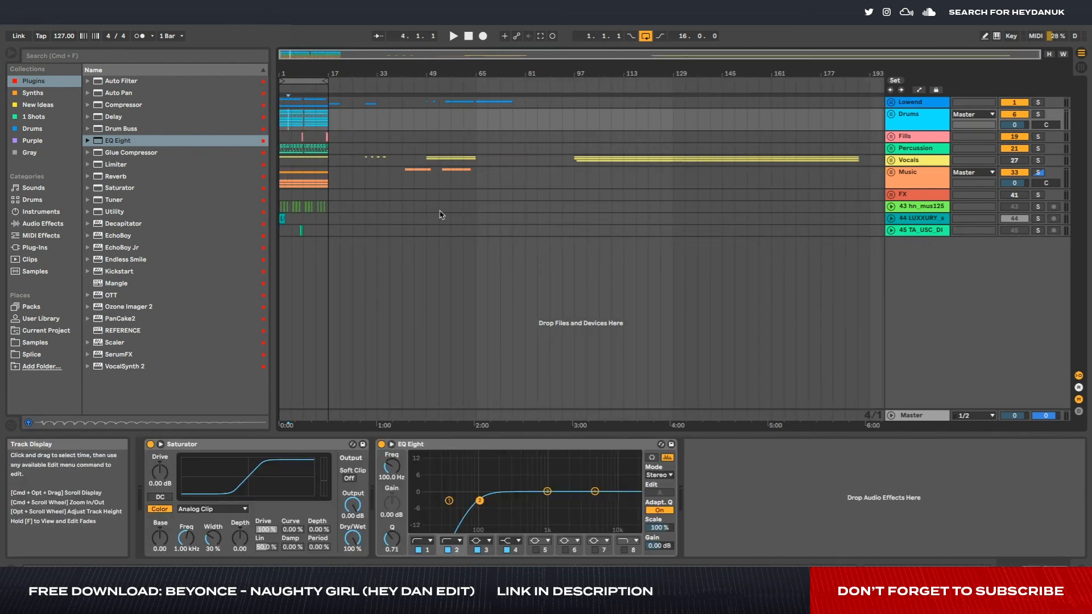
pyautogui.scroll(7, 440, 214)
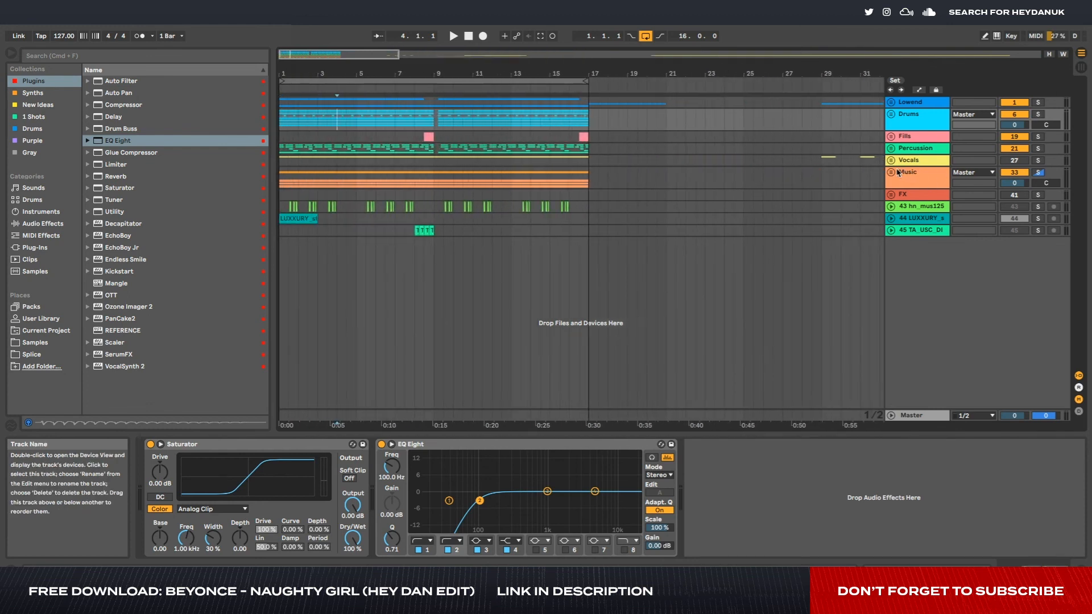